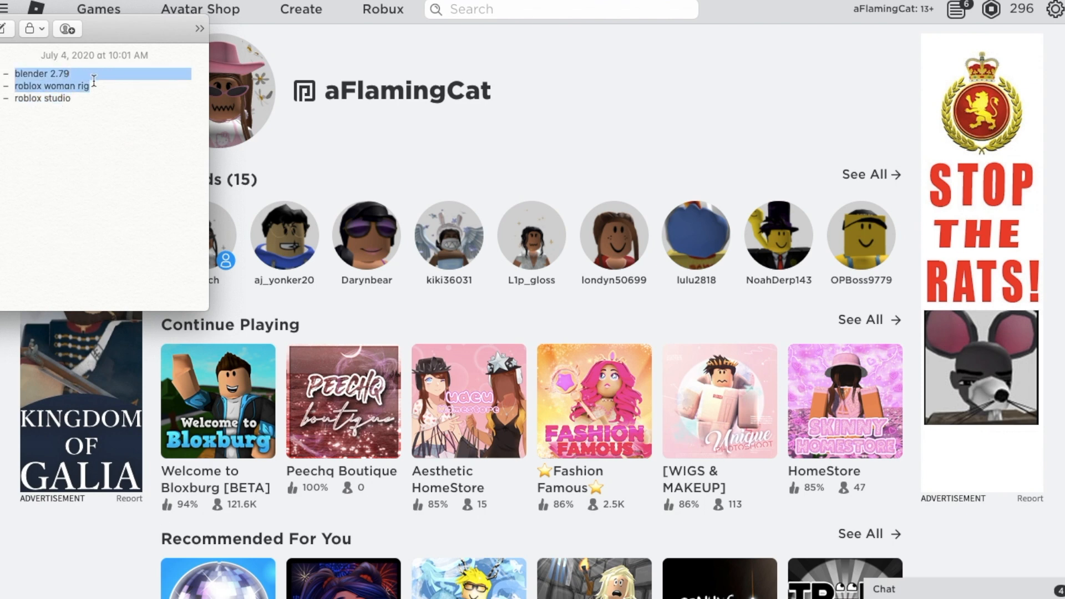
Download blender-2.79b-macOS-10.6.zip from the Blender2.79 release index and RobloxRig_Woman.zip from MediaFire.
{"action": "left_click", "coordinate": [701, 94]}
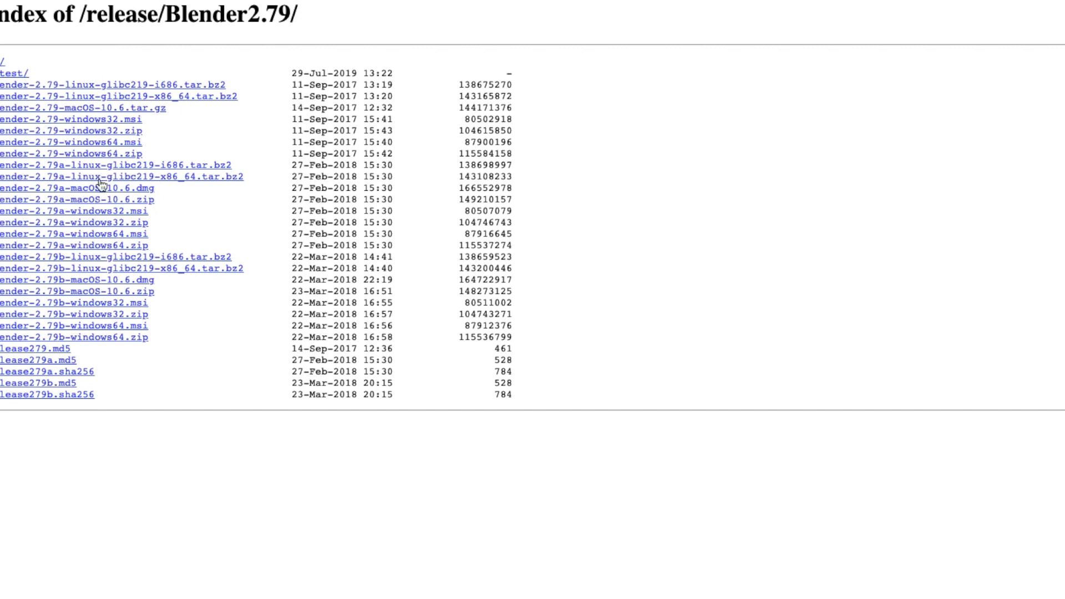
{"action": "left_click", "coordinate": [119, 293]}
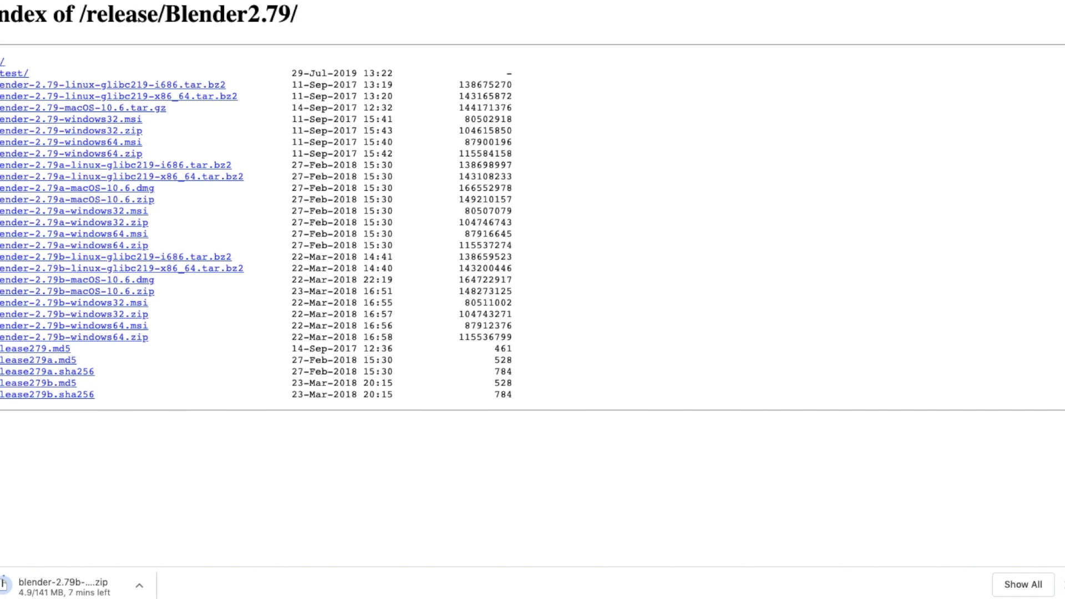
{"action": "key", "text": "ctrl+Tab"}
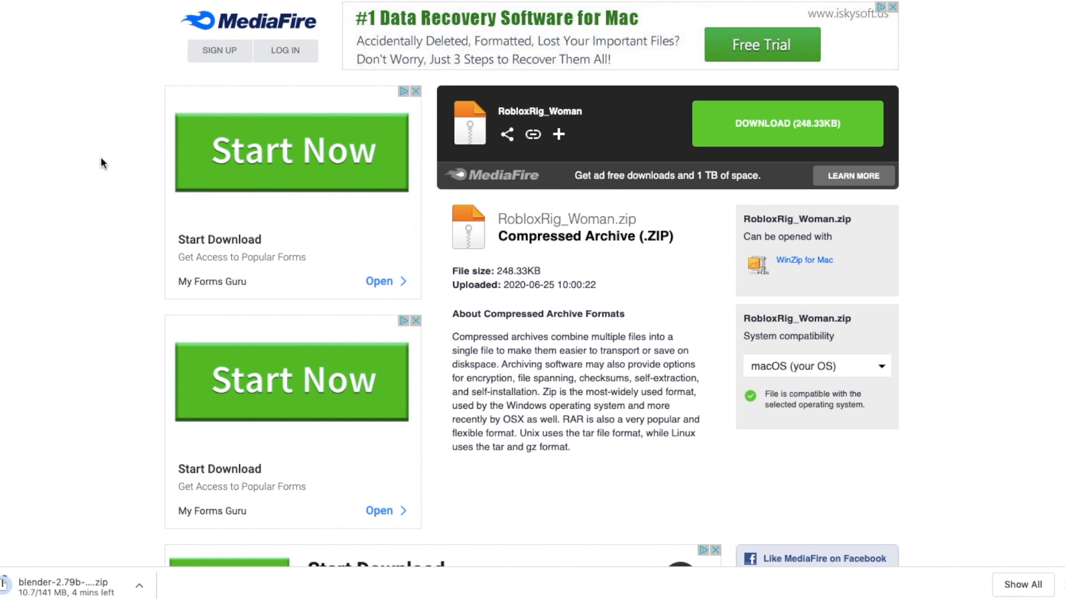
{"action": "left_click", "coordinate": [733, 127]}
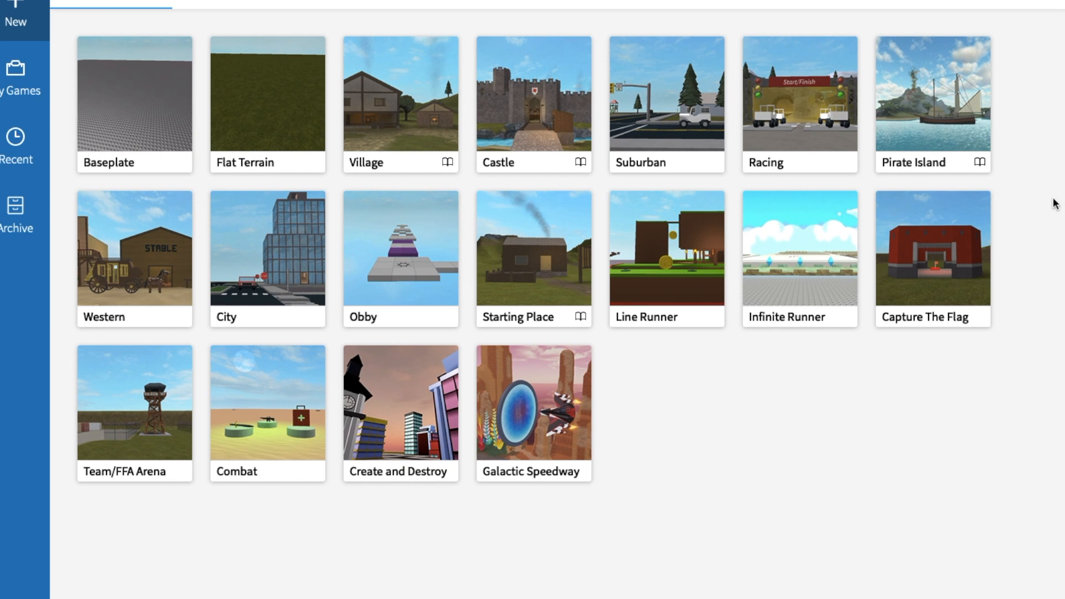
Create a new place from the Baseplate template and switch from the browser's Load Character page back to Roblox Studio.
{"action": "mouse_move", "coordinate": [686, 577]}
{"action": "left_click", "coordinate": [116, 122]}
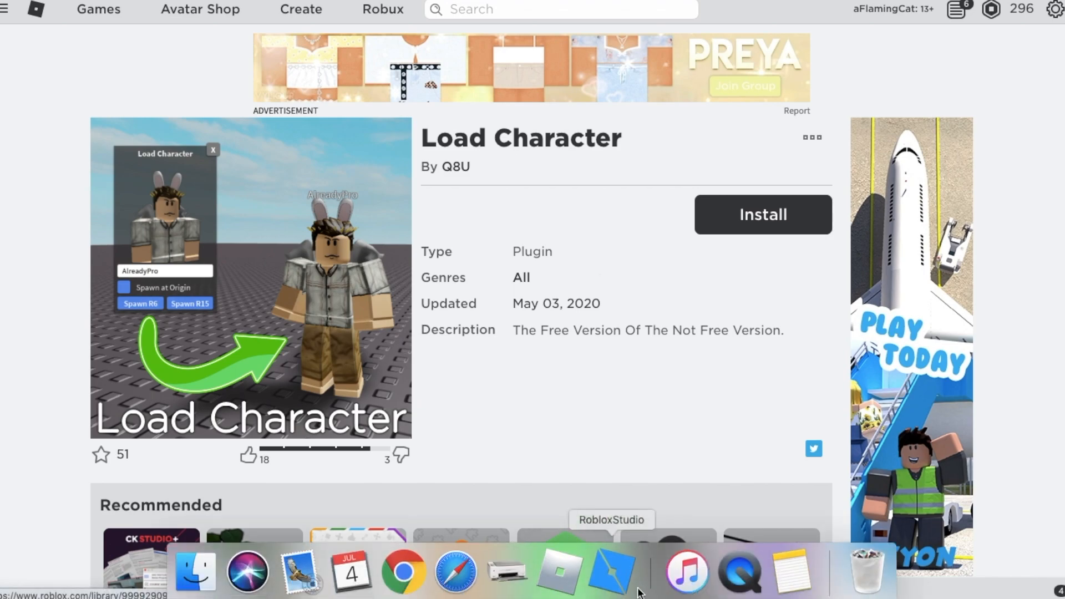
{"action": "left_click", "coordinate": [610, 568]}
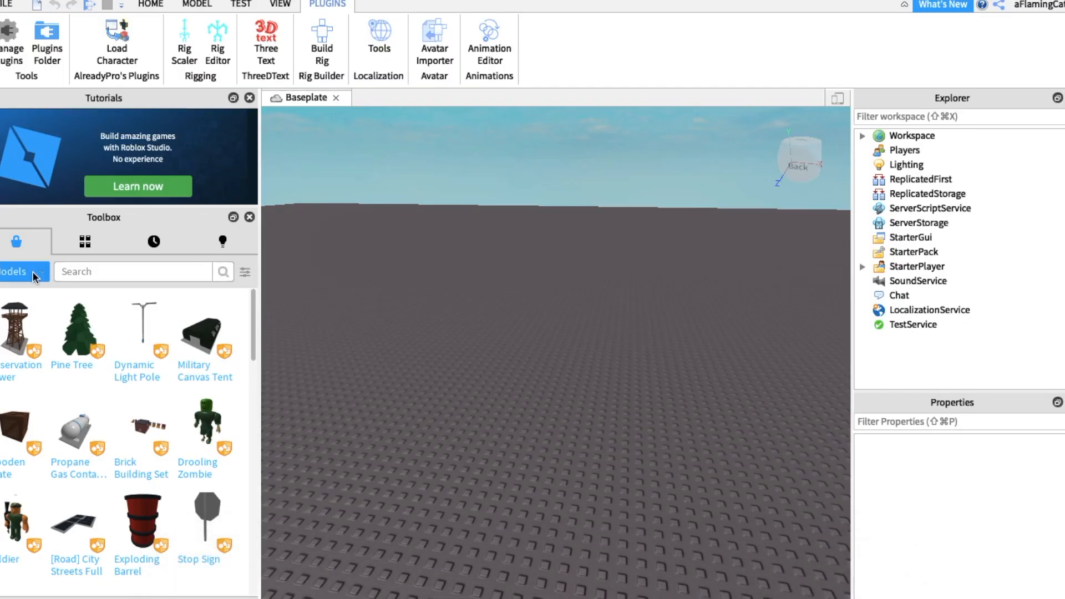
Search the Toolbox's plugins for "load character".
{"action": "left_click", "coordinate": [201, 5]}
{"action": "left_click", "coordinate": [280, 4]}
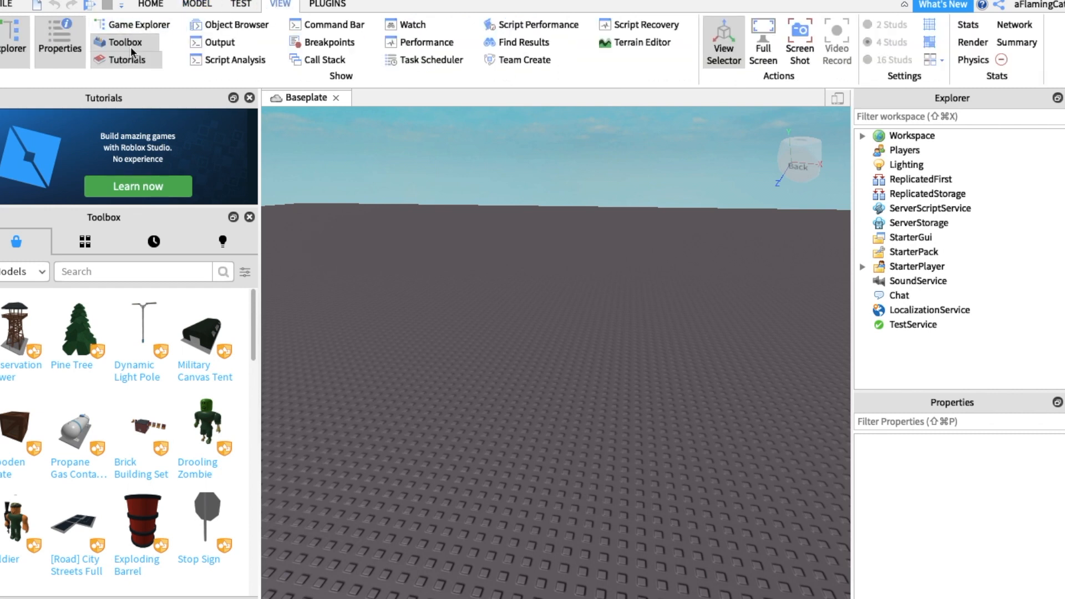
{"action": "left_click", "coordinate": [25, 271]}
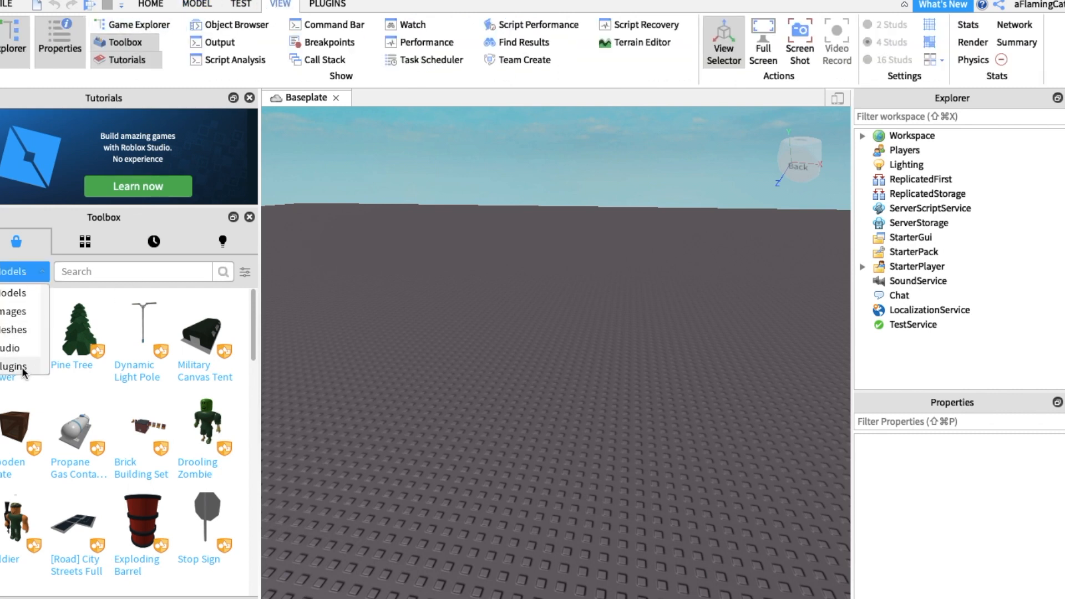
{"action": "left_click", "coordinate": [21, 367]}
{"action": "left_click", "coordinate": [92, 277]}
{"action": "type", "text": "load character"}
{"action": "key", "text": "Return"}
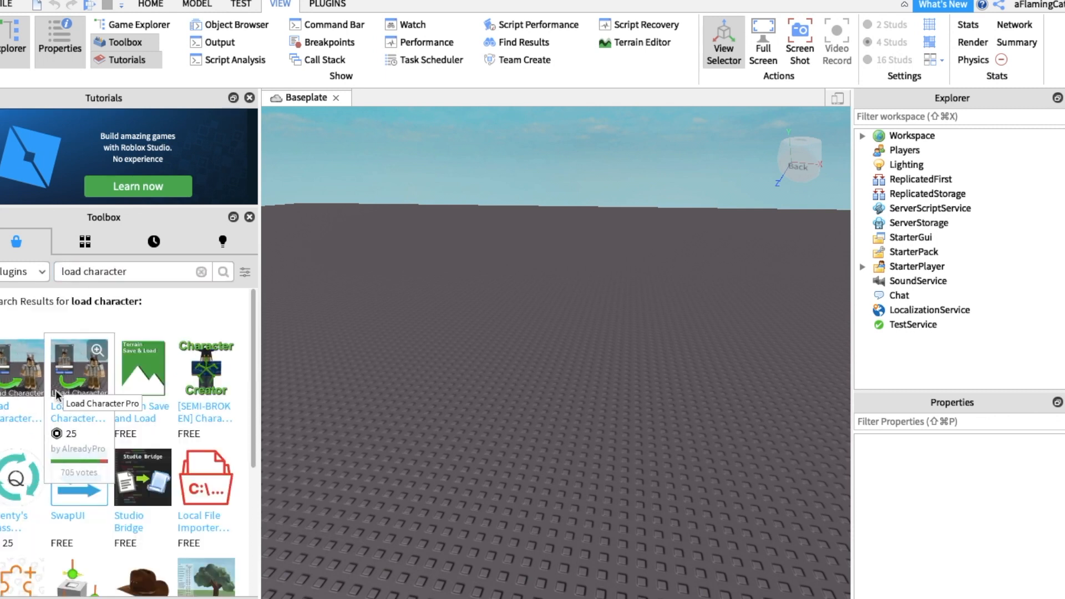
View the details of the Load Character Lite plugin and return the Toolbox to its Models category.
{"action": "left_click", "coordinate": [16, 386]}
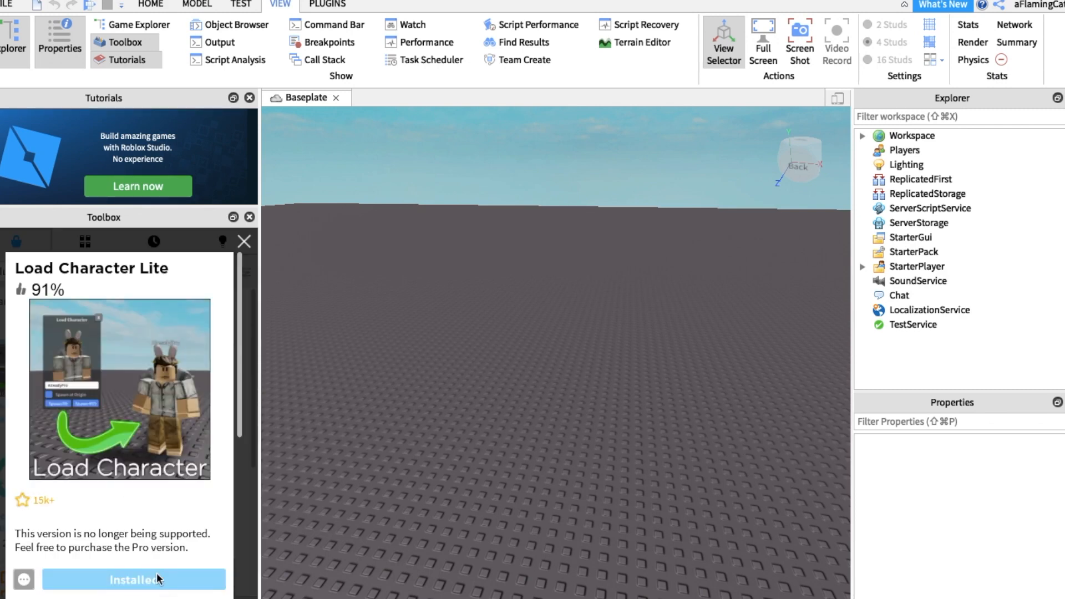
{"action": "left_click", "coordinate": [244, 242]}
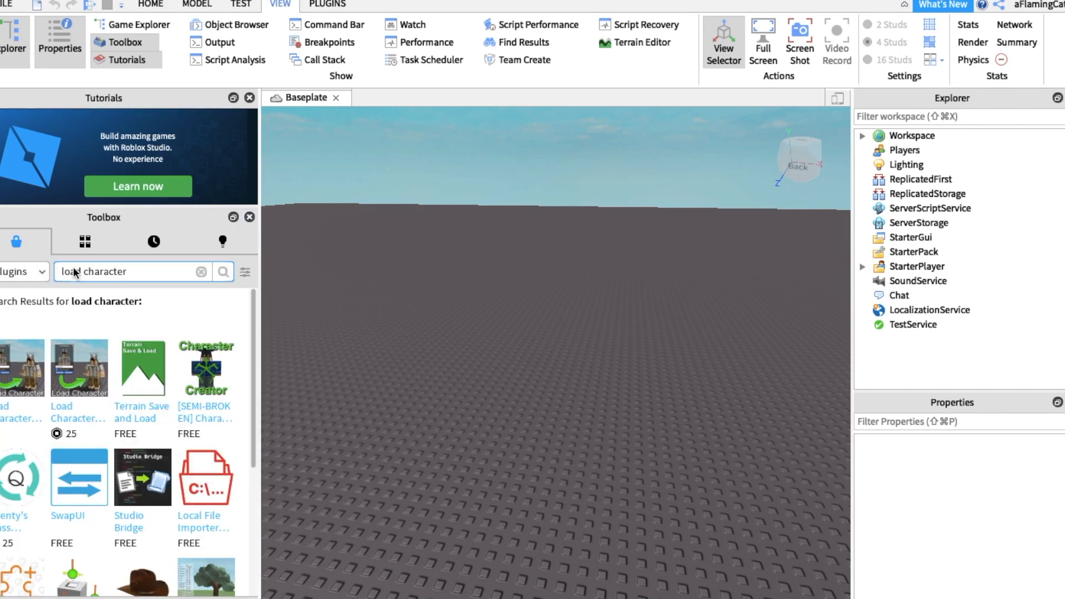
{"action": "left_click", "coordinate": [35, 274]}
{"action": "left_click", "coordinate": [31, 291]}
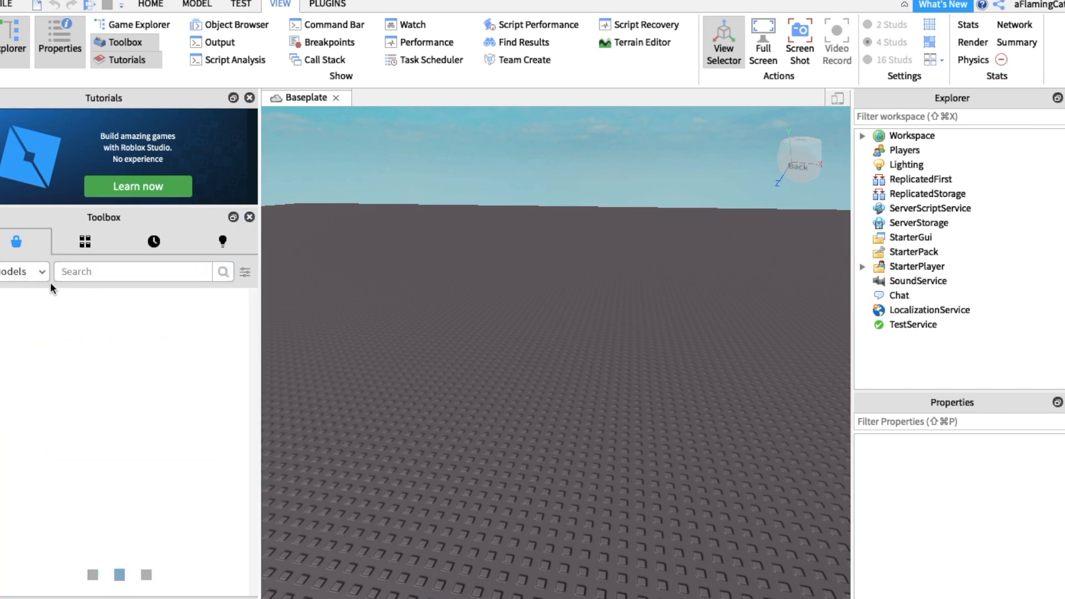
{"action": "left_click", "coordinate": [327, 4]}
{"action": "left_click", "coordinate": [127, 54]}
{"action": "double_click", "coordinate": [375, 430]}
{"action": "type", "text": "aflamingcat"}
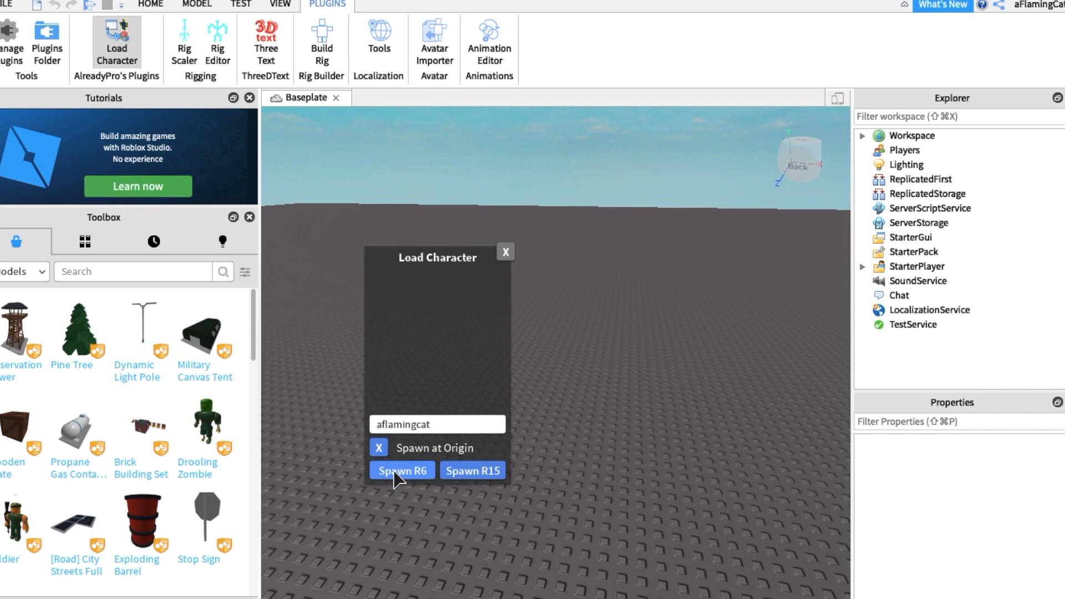
{"action": "left_click", "coordinate": [396, 471]}
{"action": "left_click", "coordinate": [136, 44]}
{"action": "key", "text": "f"}
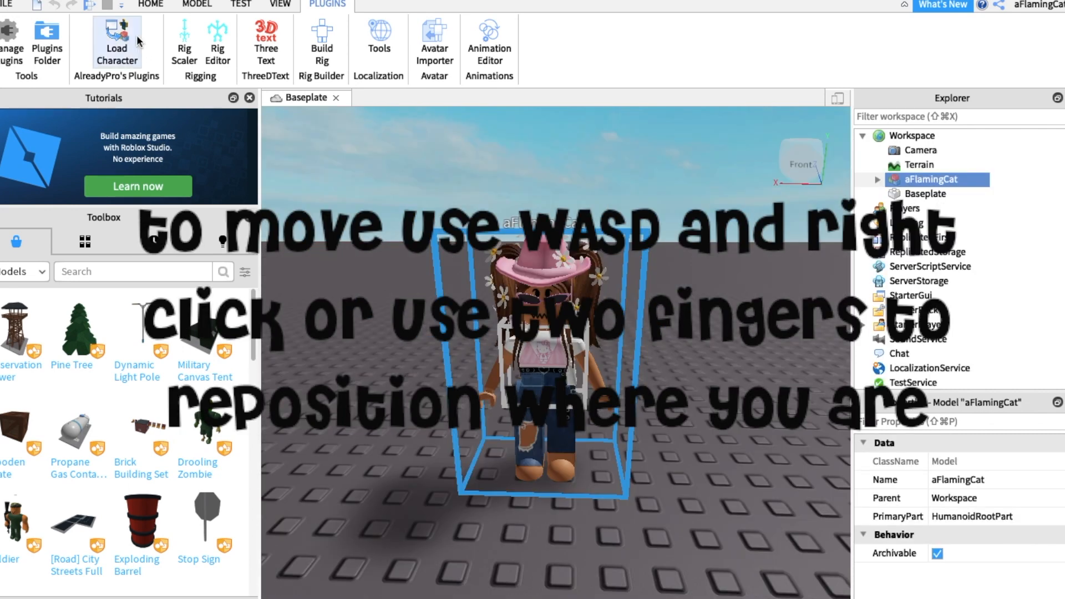
{"action": "left_click", "coordinate": [139, 43]}
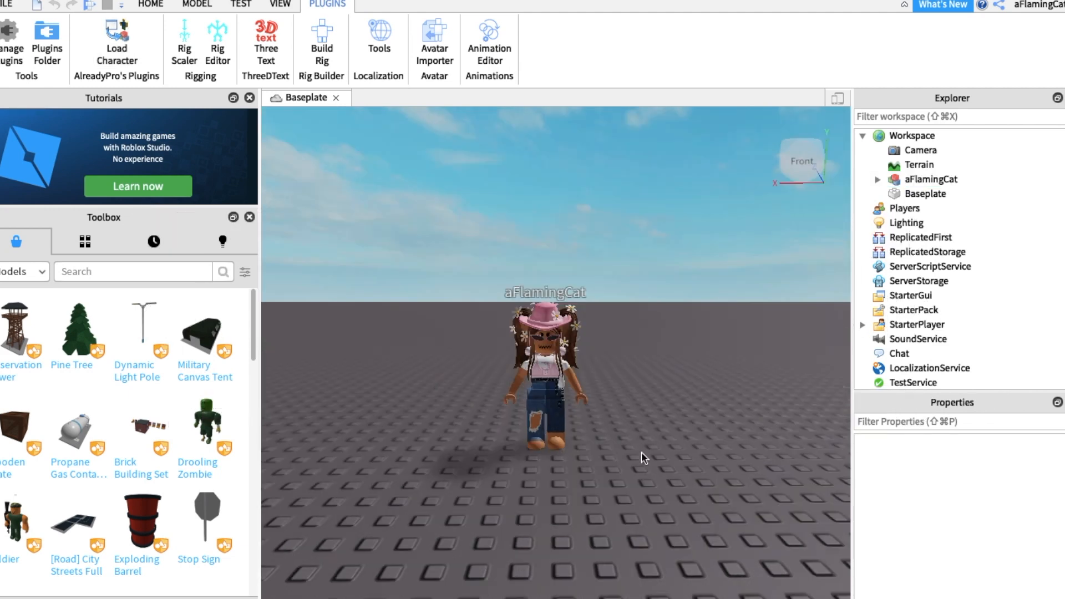
{"action": "scroll", "coordinate": [641, 452], "scroll_direction": "up", "scroll_amount": 5}
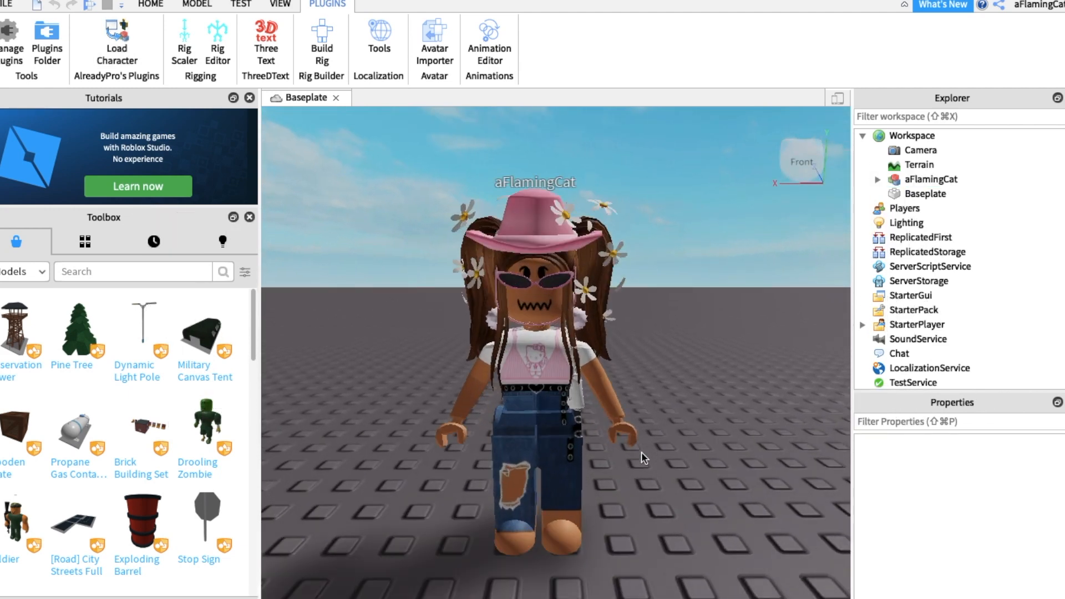
Export the spawned character as "aflamingcat tutorial" and delete it from the workspace.
{"action": "left_click", "coordinate": [289, 6]}
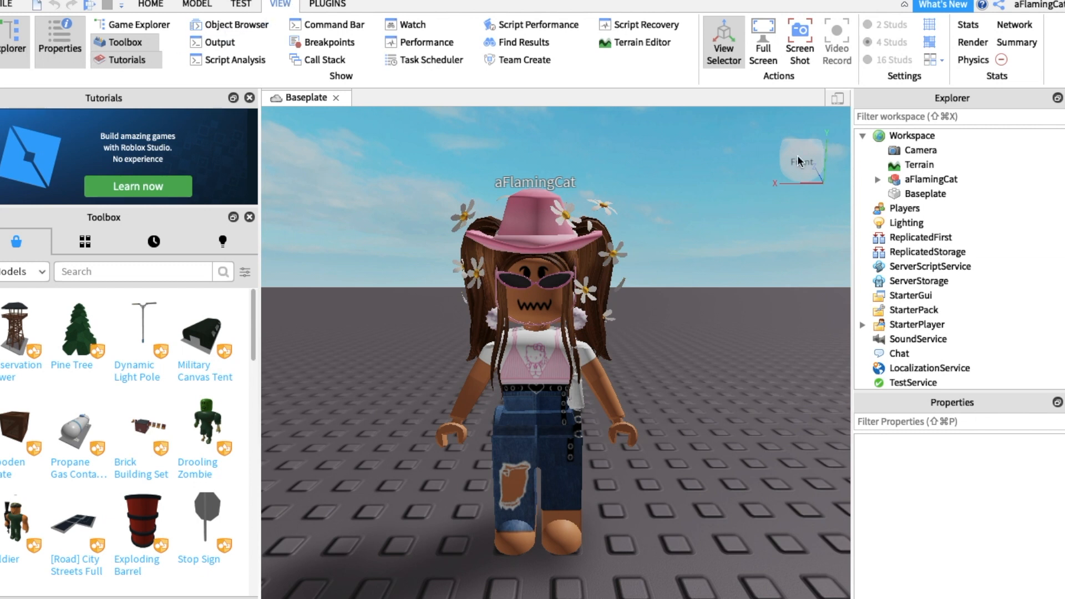
{"action": "right_click", "coordinate": [909, 181]}
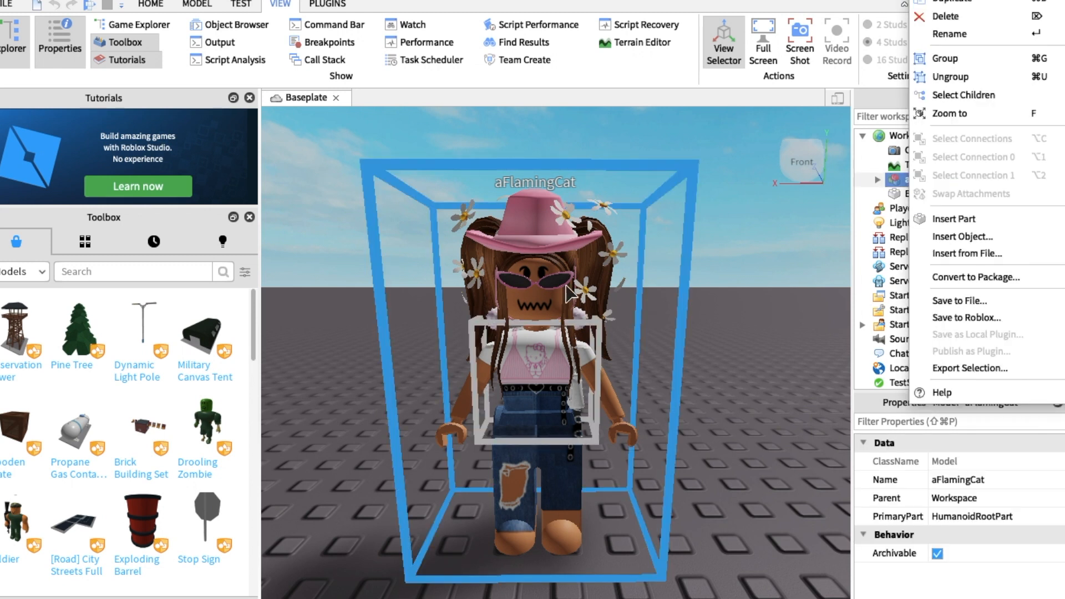
{"action": "left_click", "coordinate": [941, 368]}
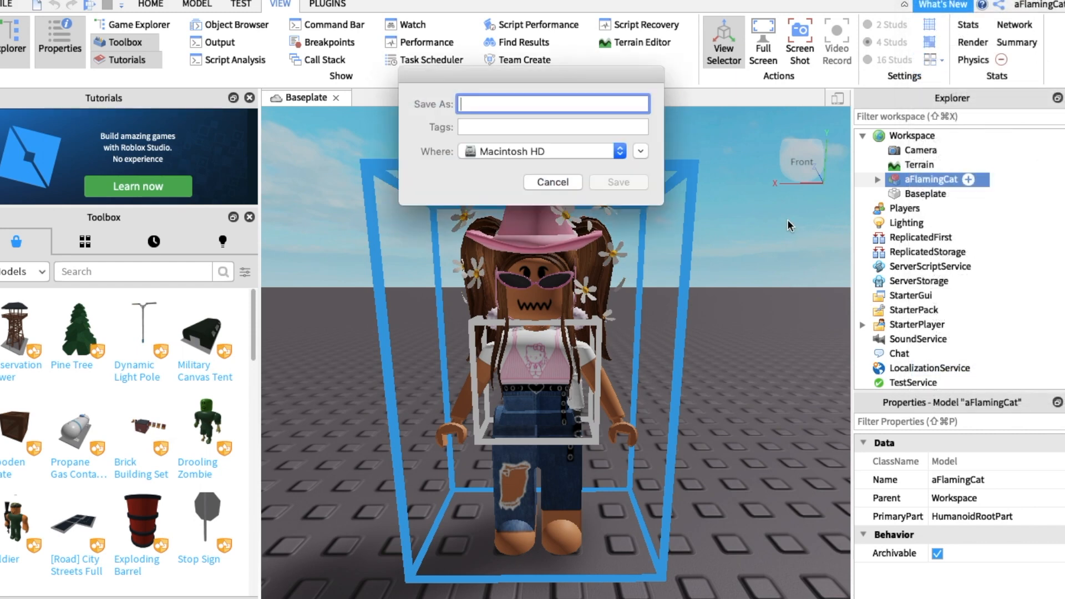
{"action": "type", "text": "aflamingcat tutorial"}
{"action": "left_click", "coordinate": [518, 151]}
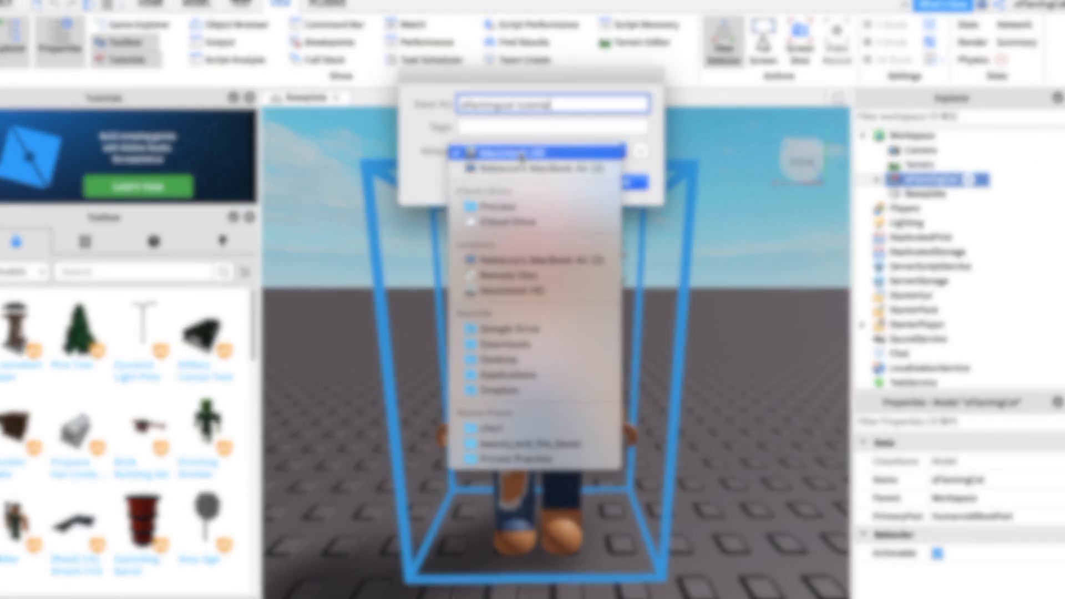
{"action": "left_click", "coordinate": [506, 344]}
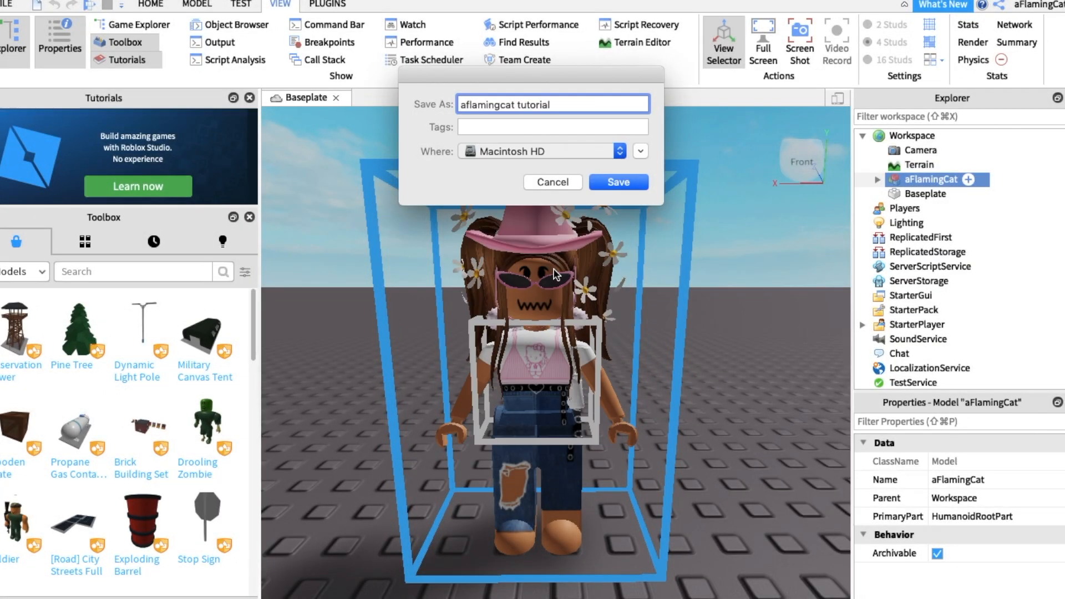
{"action": "left_click", "coordinate": [607, 182]}
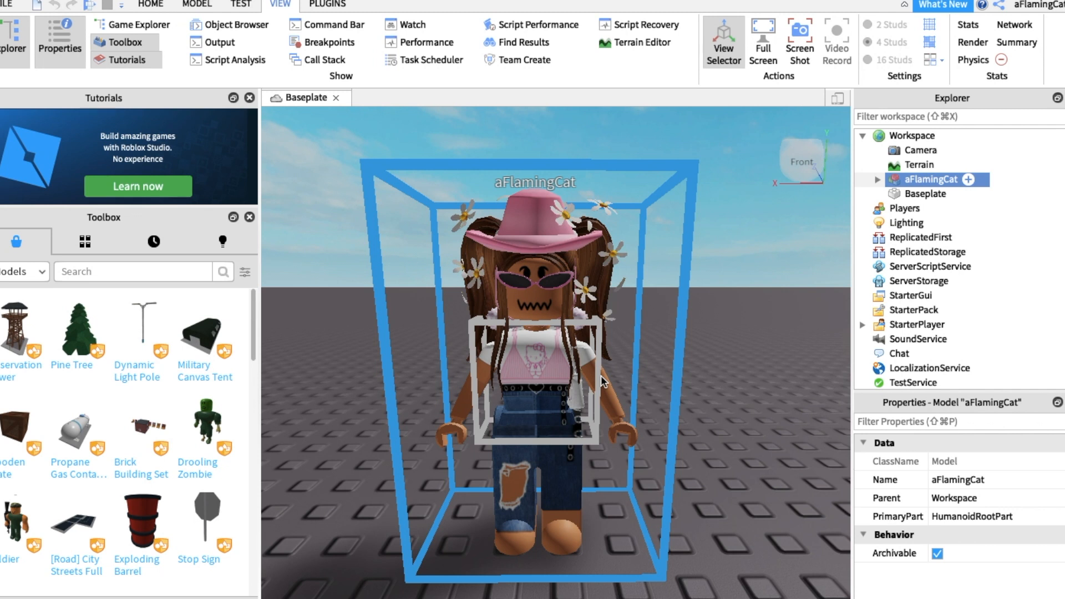
{"action": "key", "text": "Delete"}
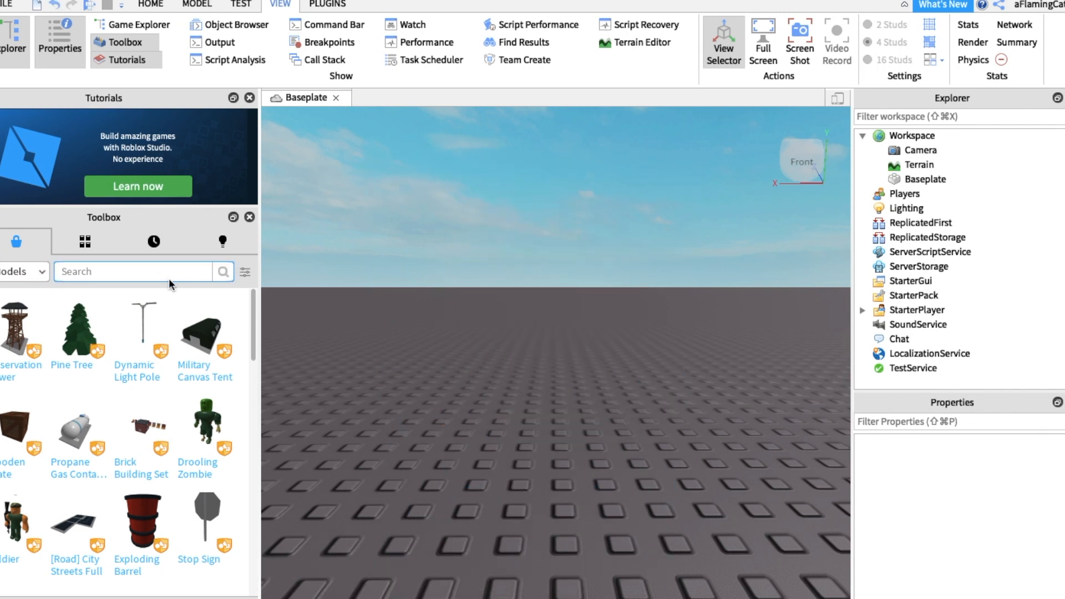
Search the Toolbox models for "aesthetic bedroom".
{"action": "left_click", "coordinate": [245, 272]}
{"action": "left_click", "coordinate": [86, 271]}
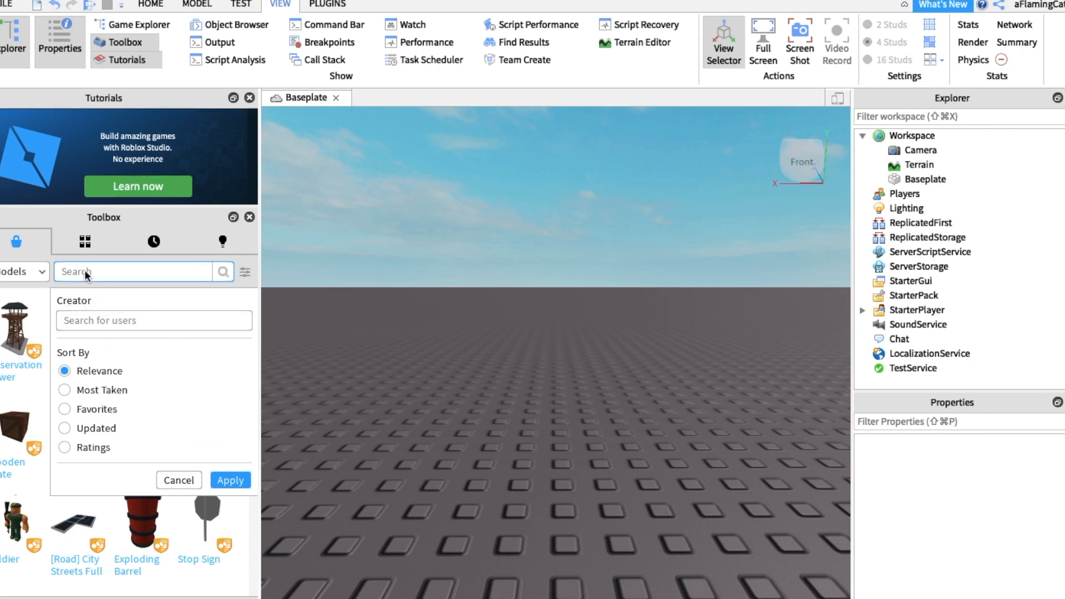
{"action": "type", "text": "aesthetic bedroom"}
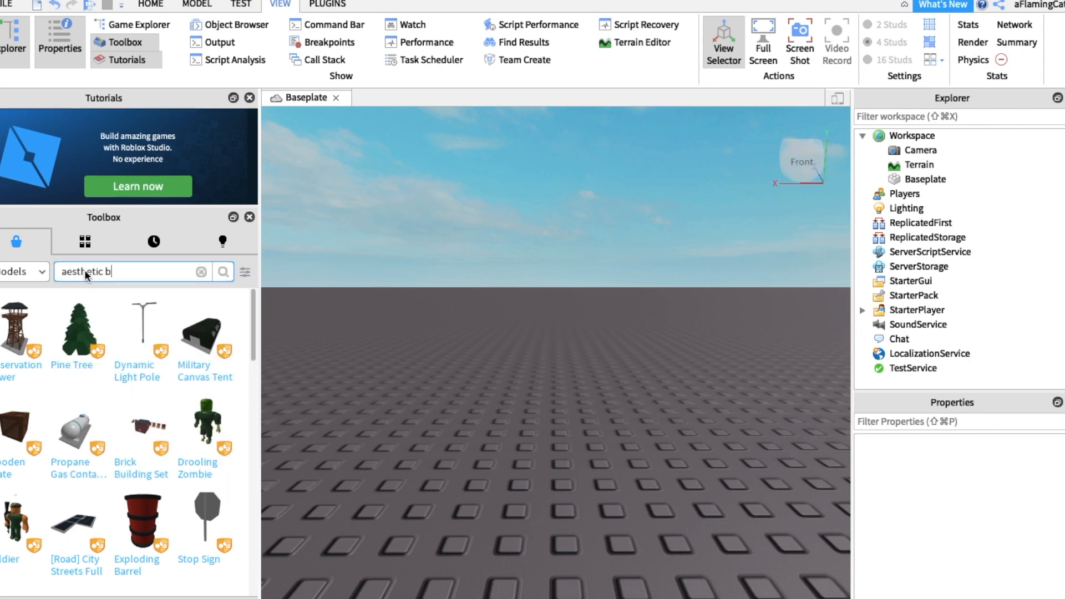
{"action": "key", "text": "Return"}
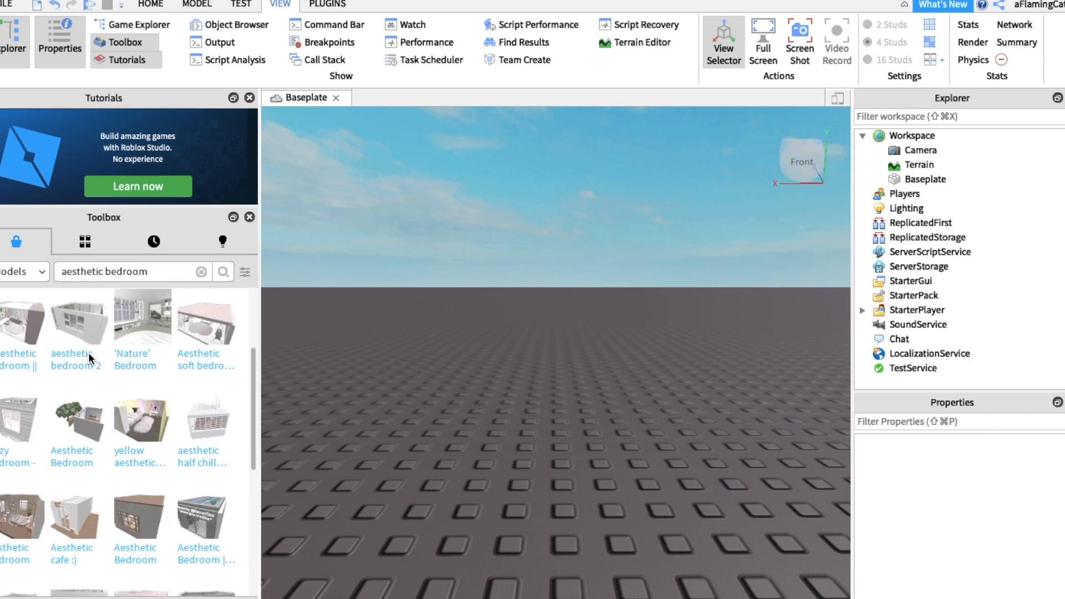
{"action": "scroll", "coordinate": [88, 352], "scroll_direction": "down", "scroll_amount": 1}
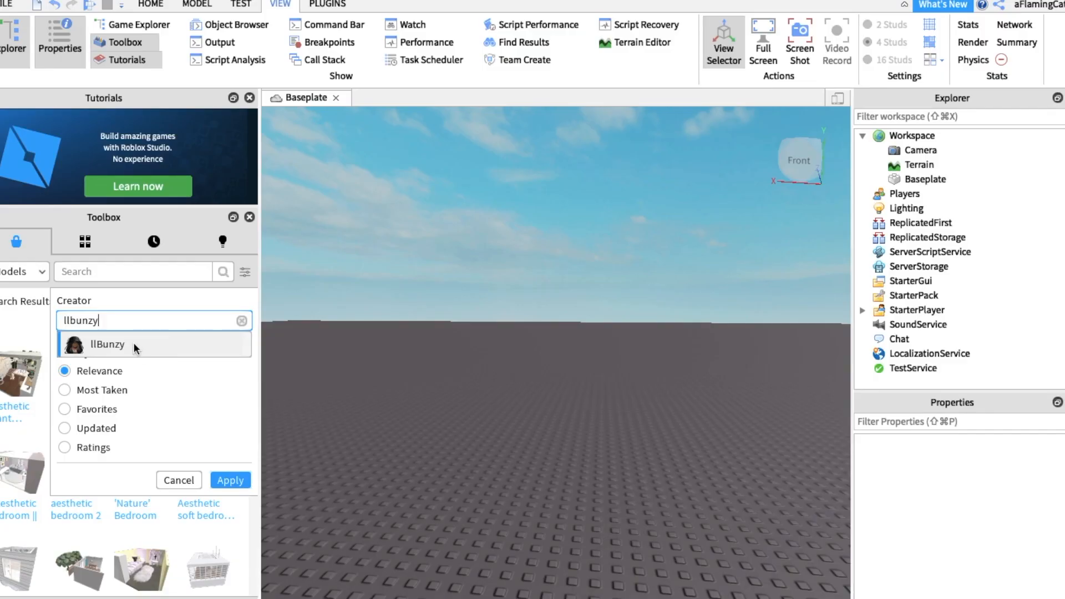
Filter the Toolbox models by the creator llBunzy and insert the sweets room model onto the baseplate.
{"action": "left_click", "coordinate": [134, 345]}
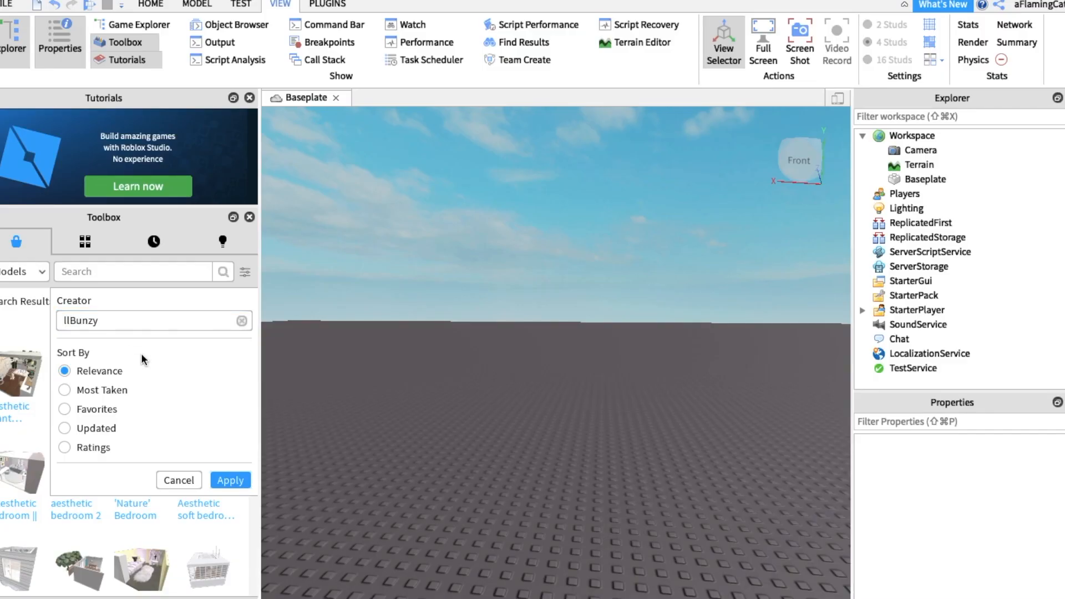
{"action": "left_click", "coordinate": [230, 480]}
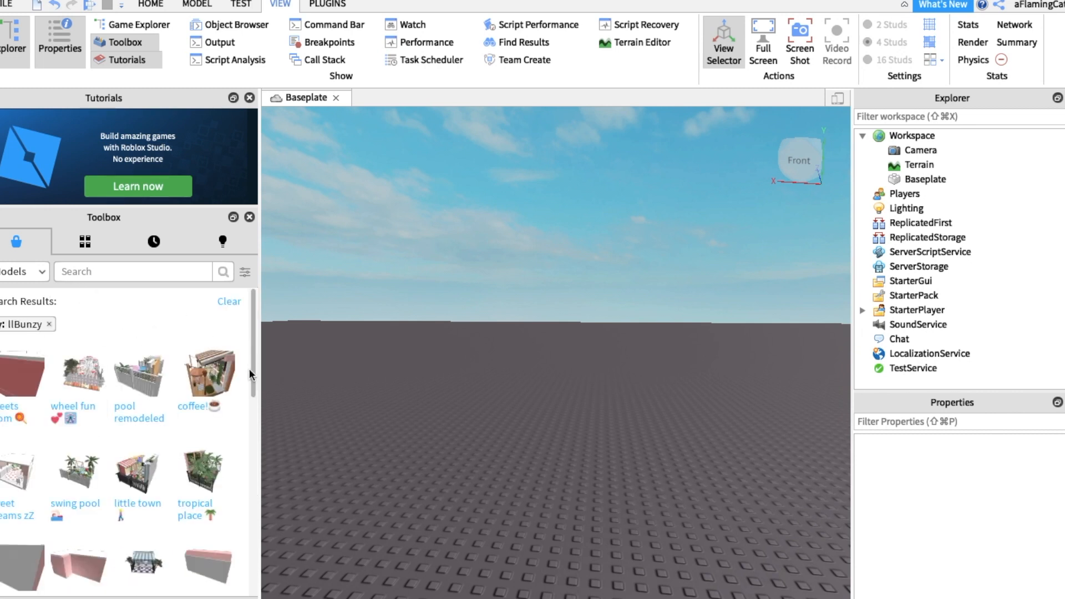
{"action": "left_click_drag", "start_coordinate": [139, 375], "coordinate": [466, 393]}
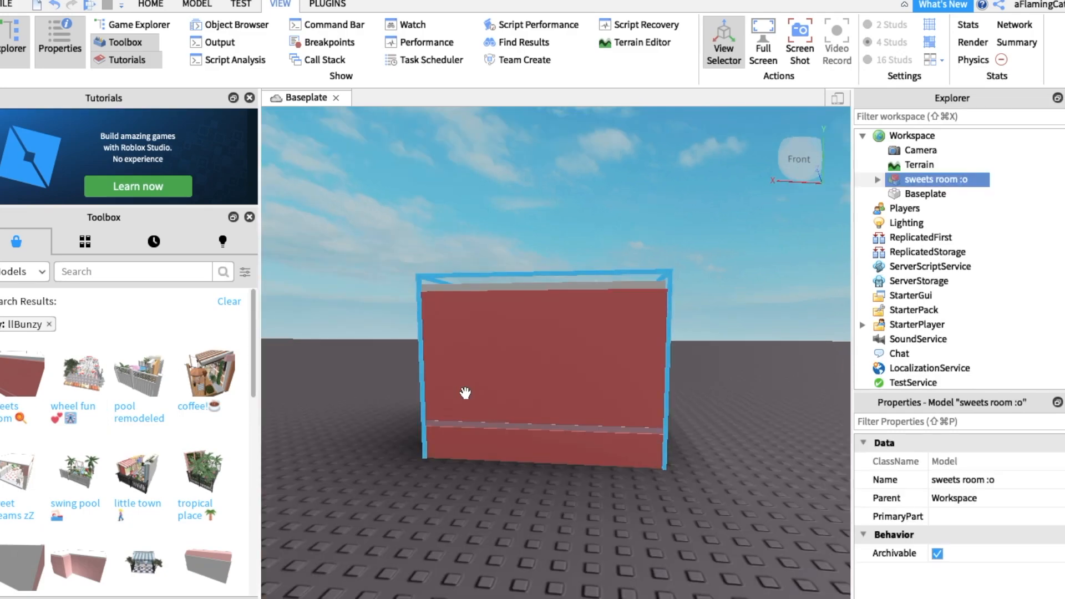
{"action": "right_click_drag", "start_coordinate": [466, 393], "coordinate": [465, 393]}
{"action": "scroll", "coordinate": [465, 393], "scroll_direction": "up", "scroll_amount": 3}
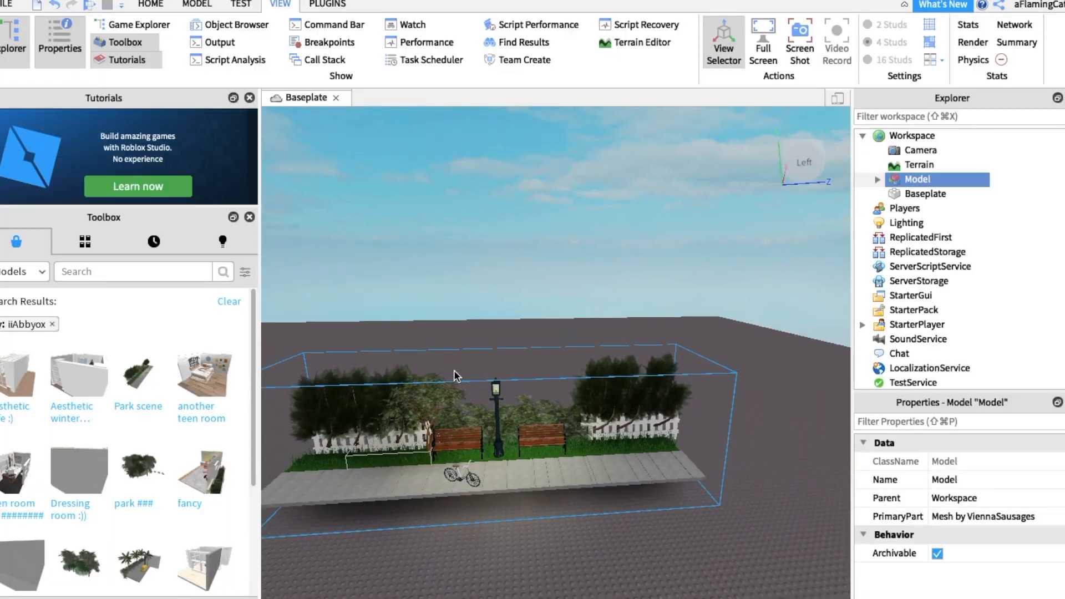
Examine the inserted park scene with its benches, lamp post and bicycle from near and far.
{"action": "right_click_drag", "start_coordinate": [454, 370], "coordinate": [455, 371]}
{"action": "scroll", "coordinate": [454, 371], "scroll_direction": "up", "scroll_amount": 3}
{"action": "scroll", "coordinate": [454, 370], "scroll_direction": "up", "scroll_amount": 5}
{"action": "scroll", "coordinate": [454, 371], "scroll_direction": "down", "scroll_amount": 4}
{"action": "scroll", "coordinate": [454, 371], "scroll_direction": "up", "scroll_amount": 3}
{"action": "scroll", "coordinate": [455, 371], "scroll_direction": "down", "scroll_amount": 6}
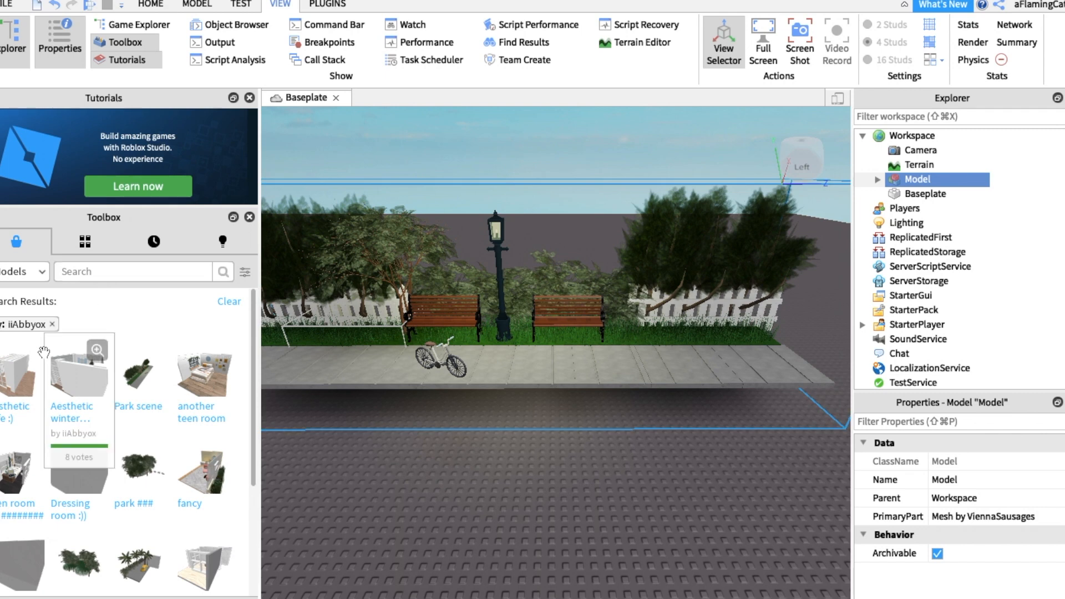
Clear the iiAbbyox creator filter and search the Toolbox models for "dog", then for "cat".
{"action": "left_click", "coordinate": [51, 325]}
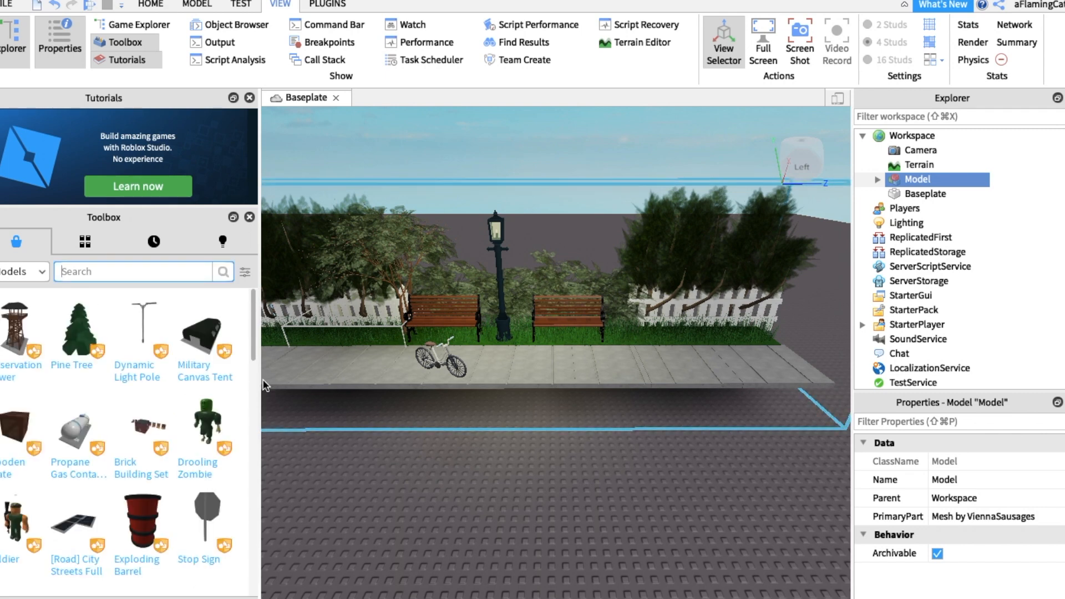
{"action": "type", "text": "dog"}
{"action": "key", "text": "Return"}
{"action": "key", "text": "BackSpace"}
{"action": "key", "text": "BackSpace"}
{"action": "key", "text": "BackSpace"}
{"action": "type", "text": "cat"}
{"action": "key", "text": "Return"}
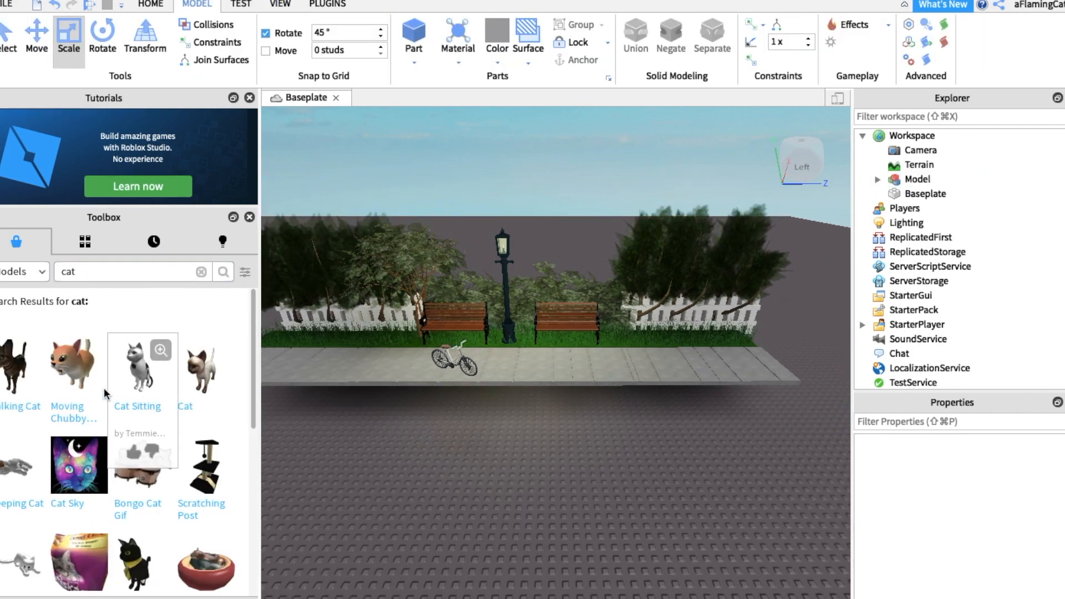
Insert the Moving Chubby cat model onto the park scene's pavement and scale it down.
{"action": "left_click_drag", "start_coordinate": [72, 366], "coordinate": [487, 478]}
{"action": "right_click_drag", "start_coordinate": [366, 429], "coordinate": [365, 428]}
{"action": "left_click_drag", "start_coordinate": [673, 359], "coordinate": [602, 356]}
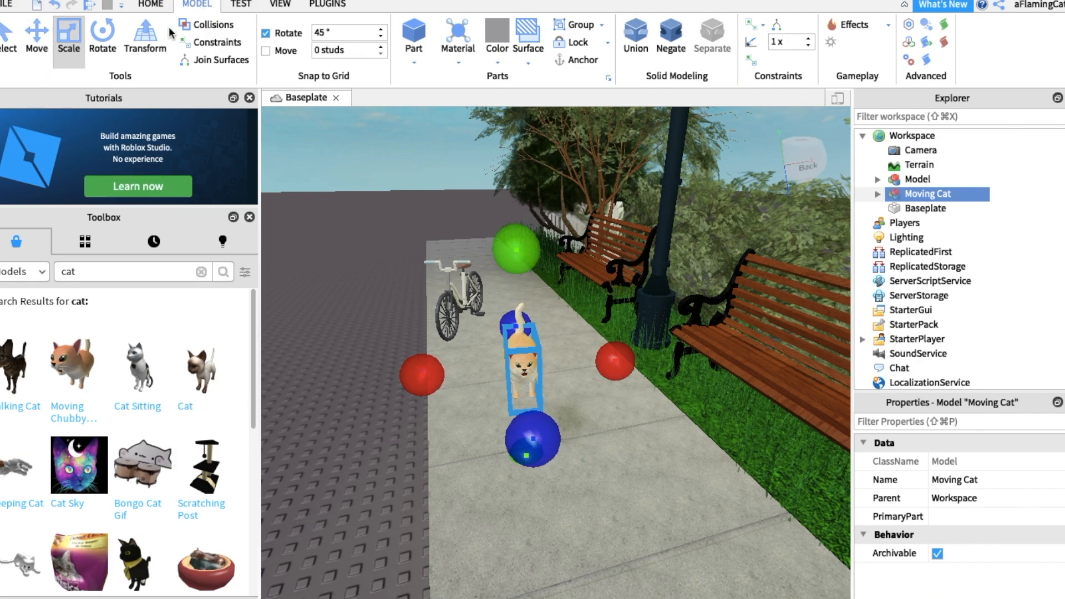
Try to export the park scene model to the Downloads folder under the file name "tutorial room".
{"action": "key", "text": "a"}
{"action": "right_click_drag", "start_coordinate": [310, 349], "coordinate": [310, 351]}
{"action": "key", "text": "s"}
{"action": "key", "text": "w"}
{"action": "key", "text": "s"}
{"action": "left_click", "coordinate": [914, 181]}
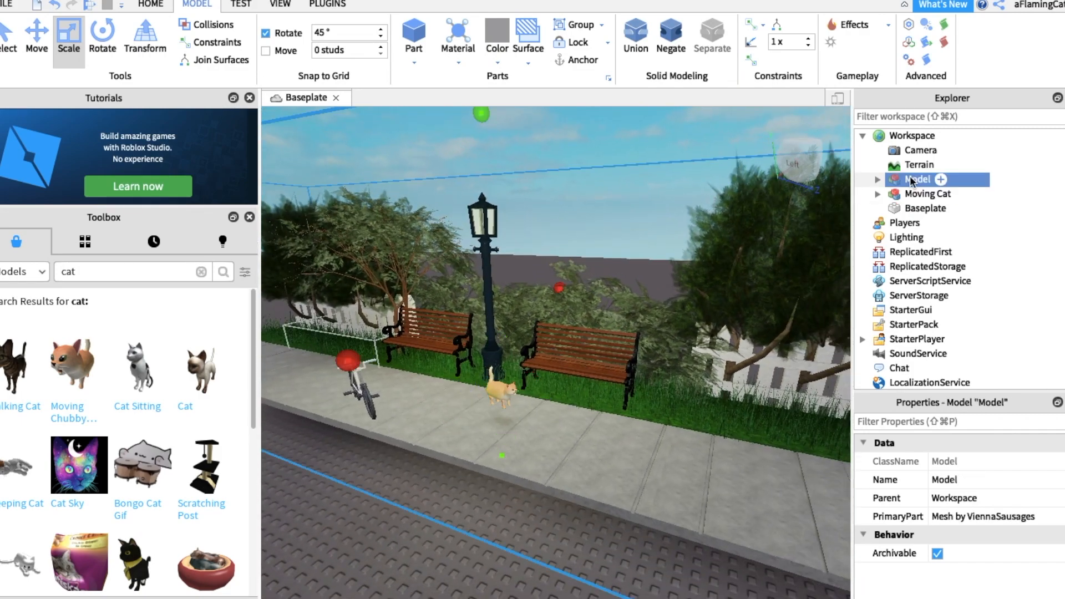
{"action": "right_click", "coordinate": [899, 184]}
{"action": "left_click", "coordinate": [943, 368]}
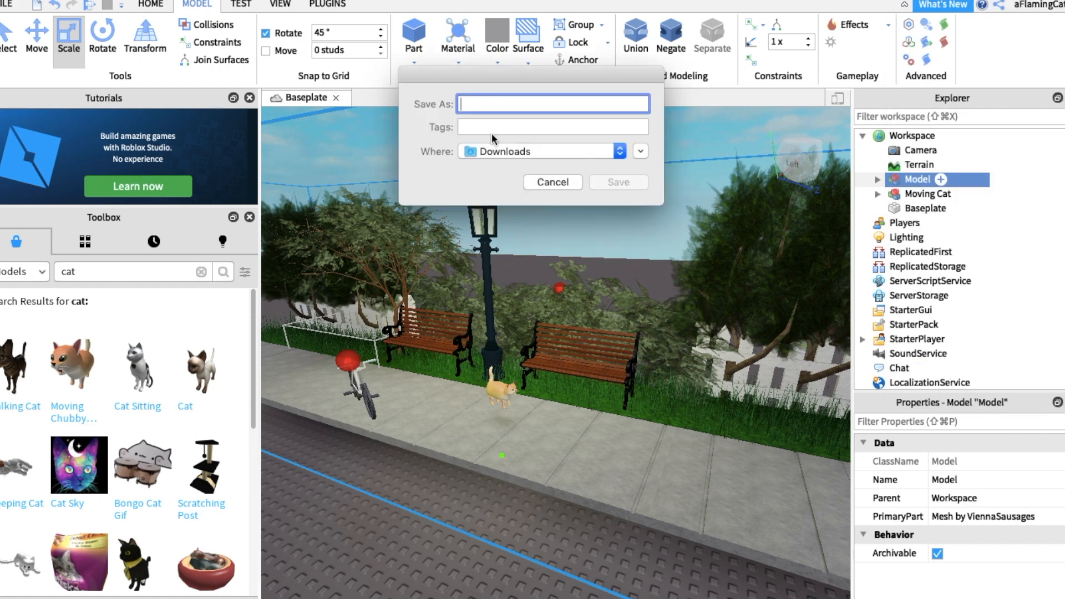
{"action": "type", "text": "tutorial room"}
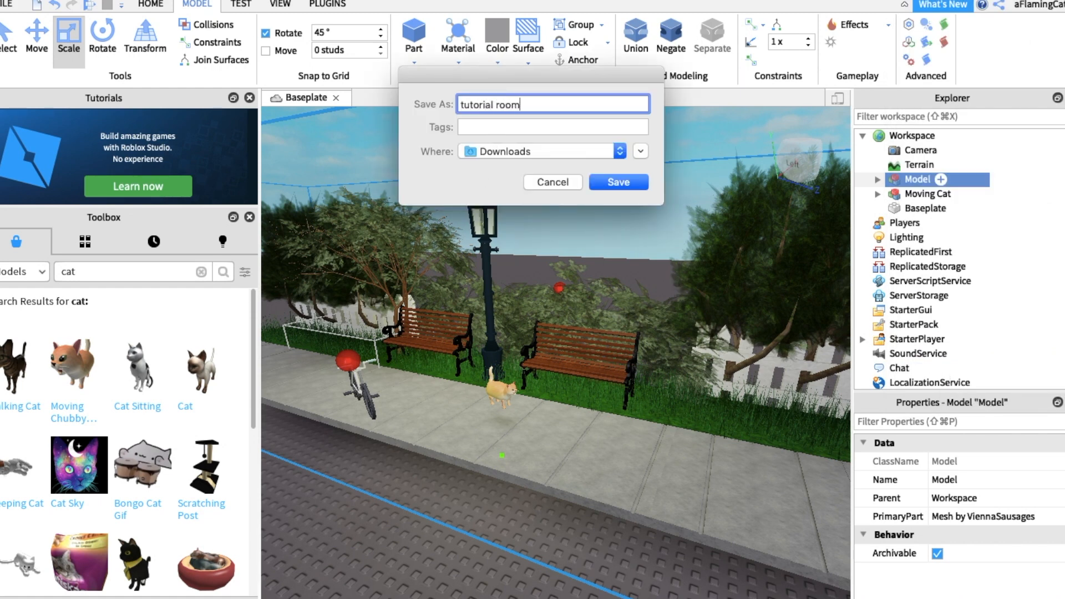
{"action": "left_click", "coordinate": [614, 185]}
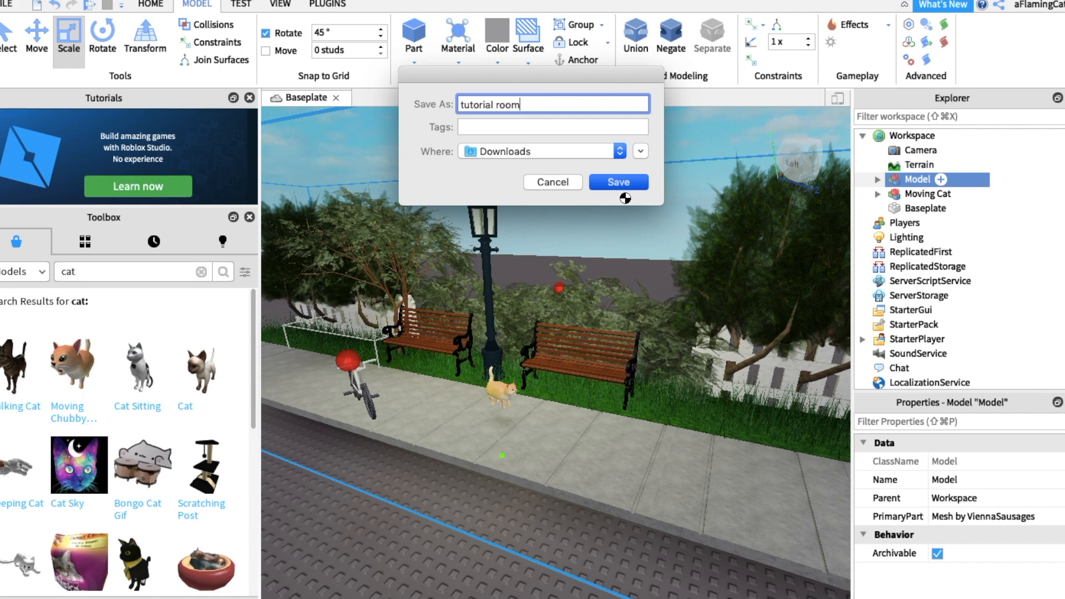
{"action": "left_click", "coordinate": [551, 181]}
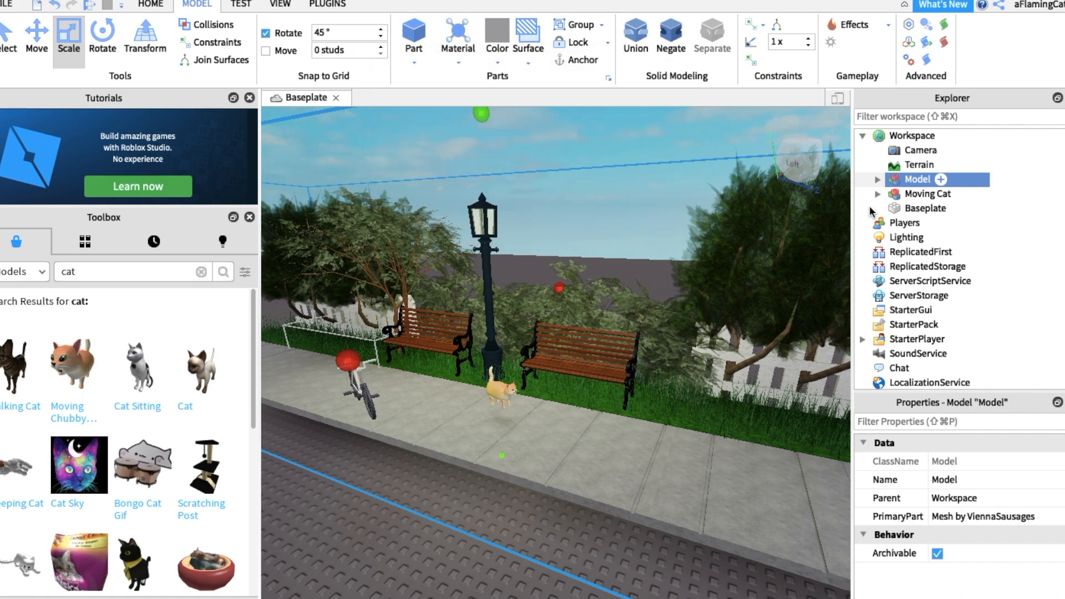
Delete the park model and the Moving Cat from the Workspace, and close the Baseplate without saving changes.
{"action": "key", "text": "Delete"}
{"action": "left_click", "coordinate": [900, 184]}
{"action": "key", "text": "Delete"}
{"action": "right_click_drag", "start_coordinate": [708, 279], "coordinate": [709, 279]}
{"action": "scroll", "coordinate": [708, 279], "scroll_direction": "up", "scroll_amount": 3}
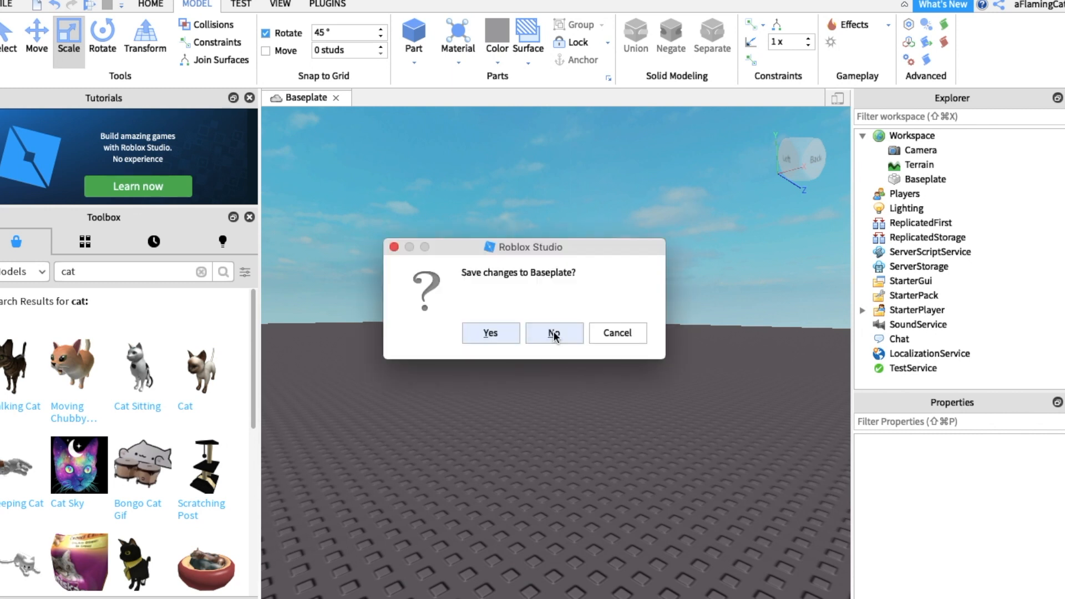
{"action": "left_click", "coordinate": [553, 333]}
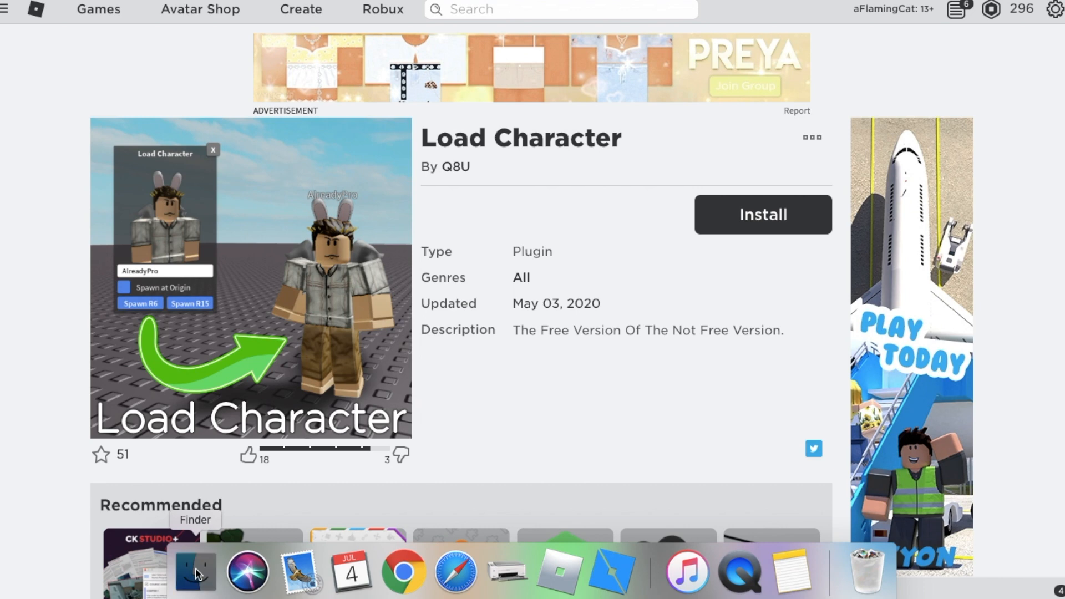
Switch to Finder and launch blender from the blender-2.79a-macOS-10.6 3 folder, allowing the downloaded application to open.
{"action": "left_click", "coordinate": [195, 571]}
{"action": "scroll", "coordinate": [332, 244], "scroll_direction": "down", "scroll_amount": 10}
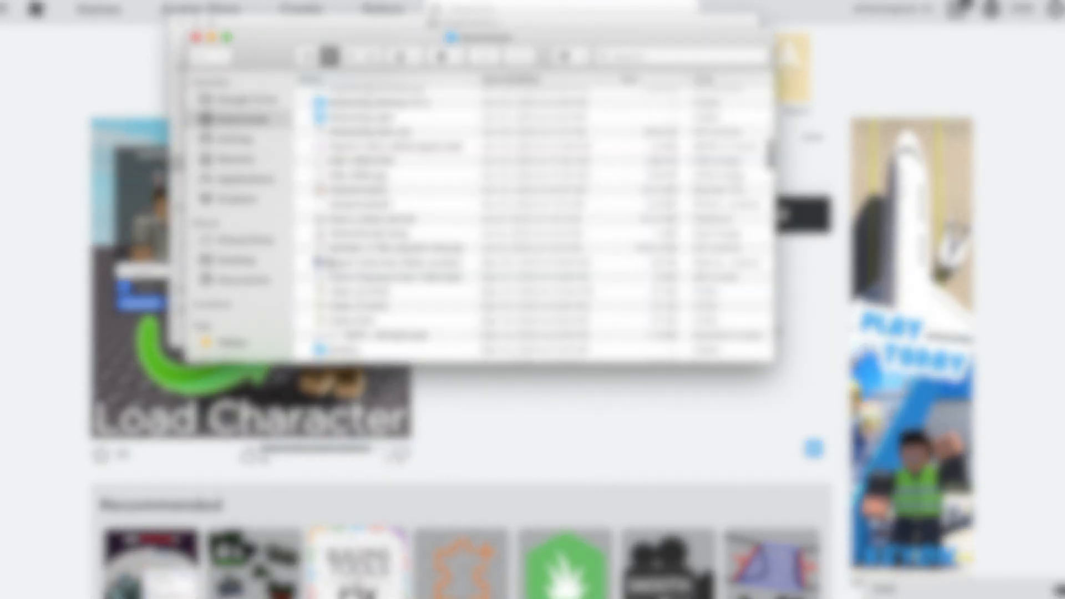
{"action": "double_click", "coordinate": [357, 251]}
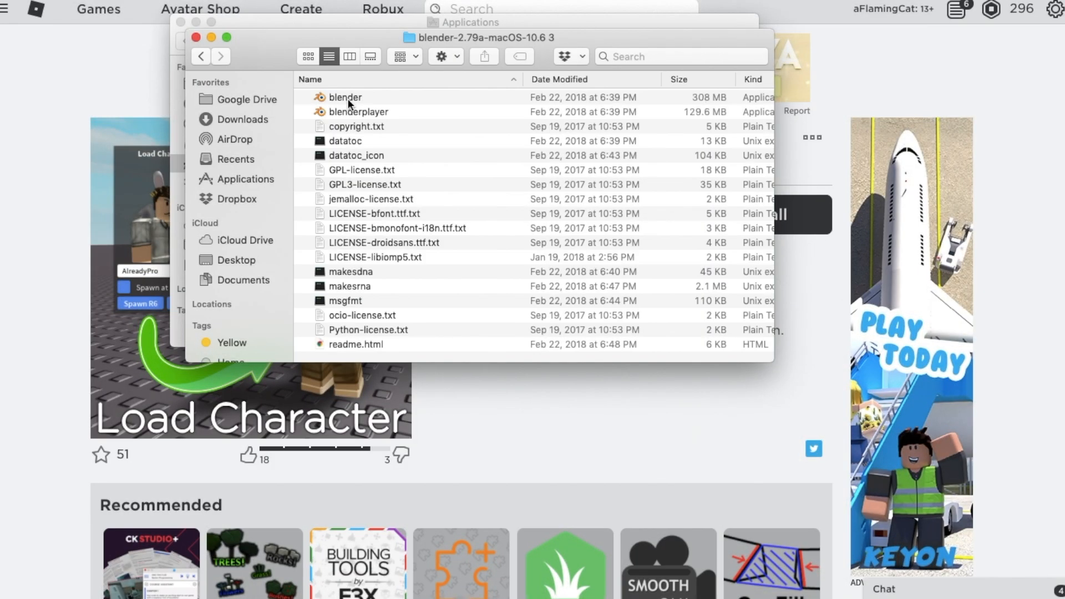
{"action": "left_click", "coordinate": [348, 99]}
{"action": "double_click", "coordinate": [347, 99]}
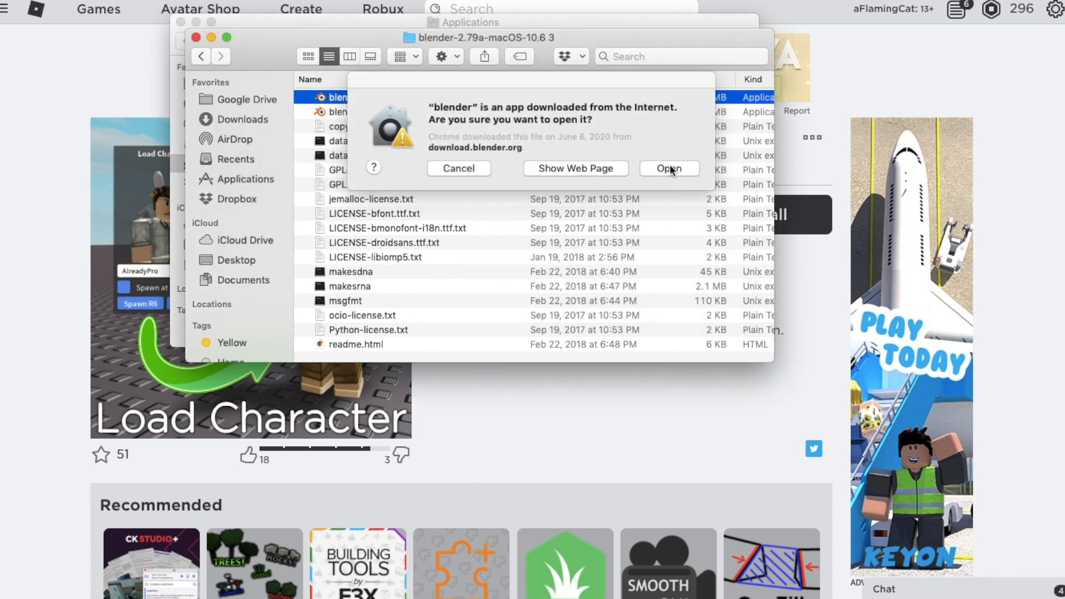
{"action": "left_click", "coordinate": [676, 172]}
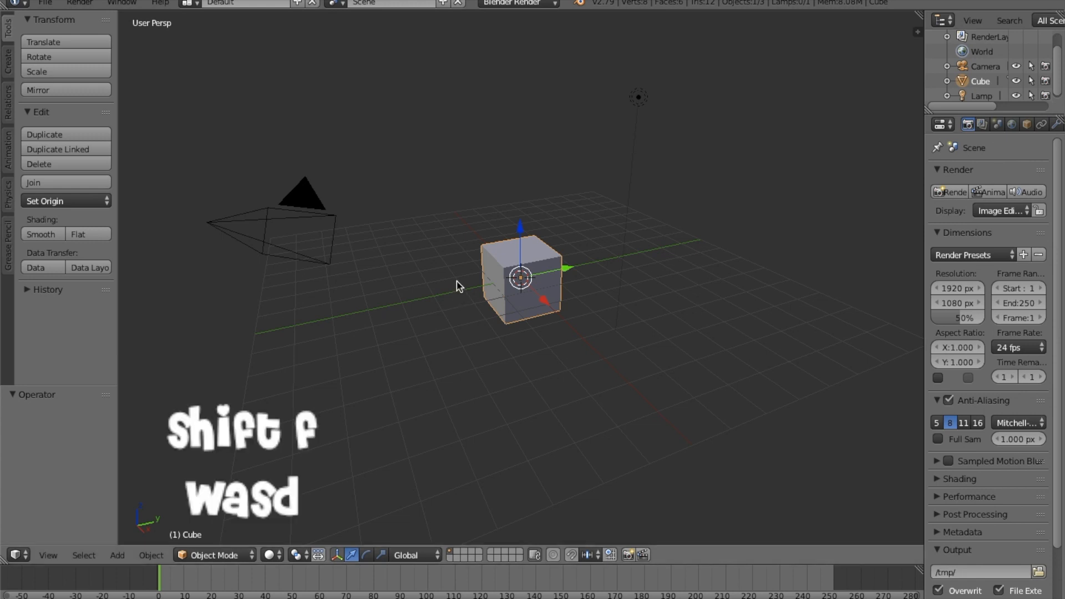
Delete the default cube from the Blender scene.
{"action": "key", "text": "shift+f"}
{"action": "key", "text": "w"}
{"action": "key", "text": "d"}
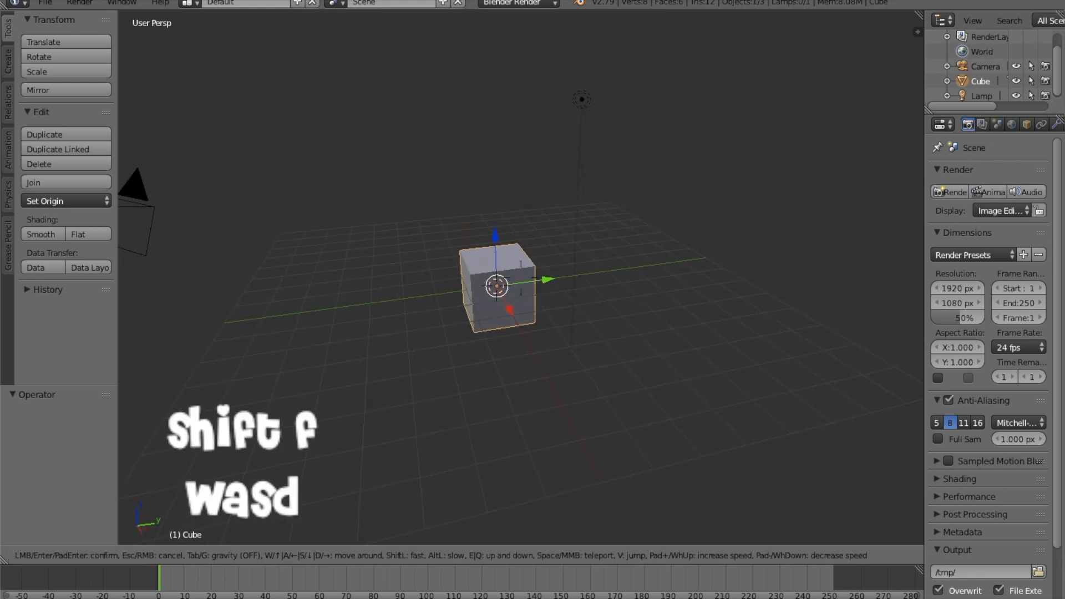
{"action": "key", "text": "w"}
{"action": "key", "text": "d"}
{"action": "key", "text": "a"}
{"action": "key", "text": "s"}
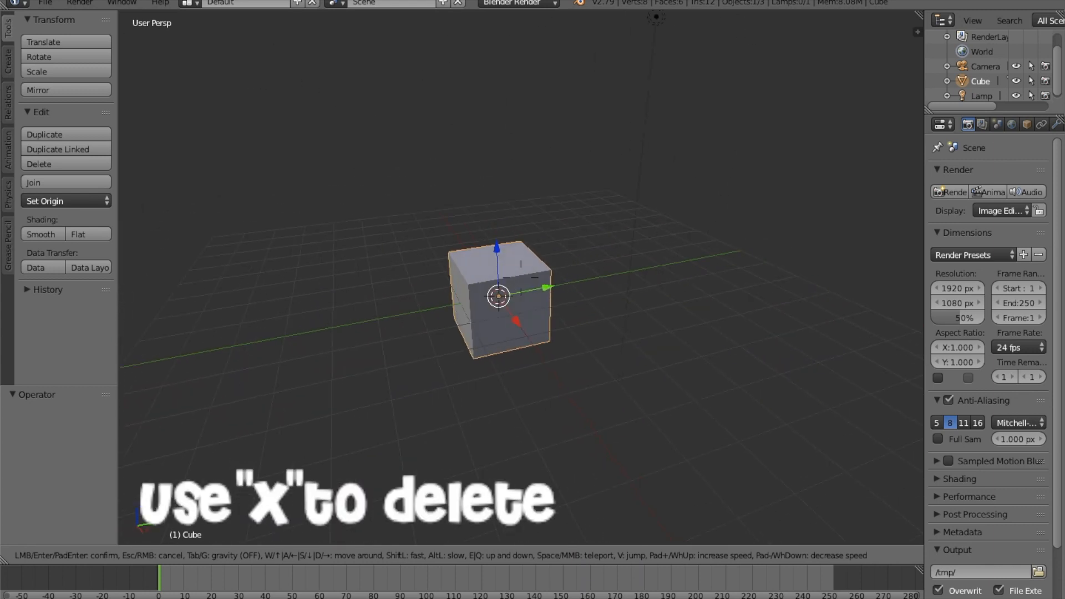
{"action": "left_click", "coordinate": [521, 279]}
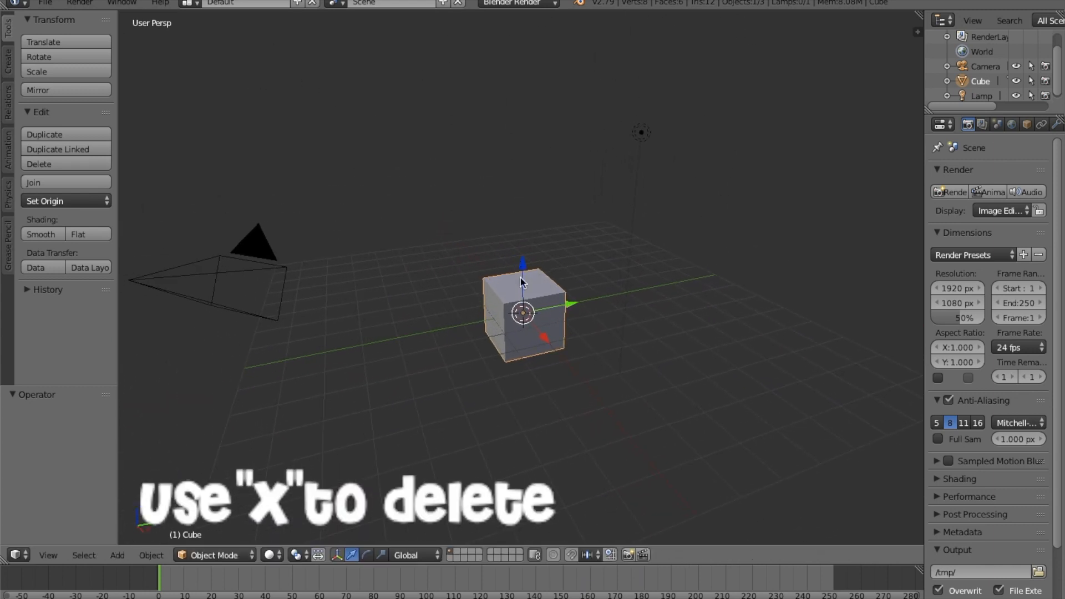
{"action": "key", "text": "x"}
{"action": "left_click", "coordinate": [495, 304]}
Open the blend file from the Rig folder inside RobloxRig_Woman (1) in Downloads.
{"action": "left_click", "coordinate": [51, 5]}
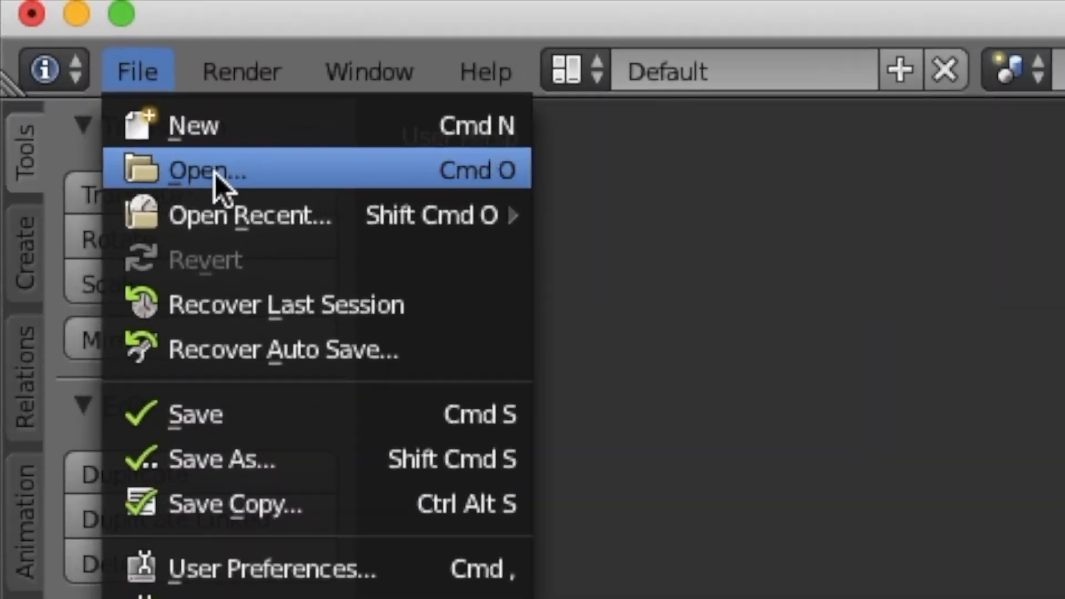
{"action": "left_click", "coordinate": [82, 46]}
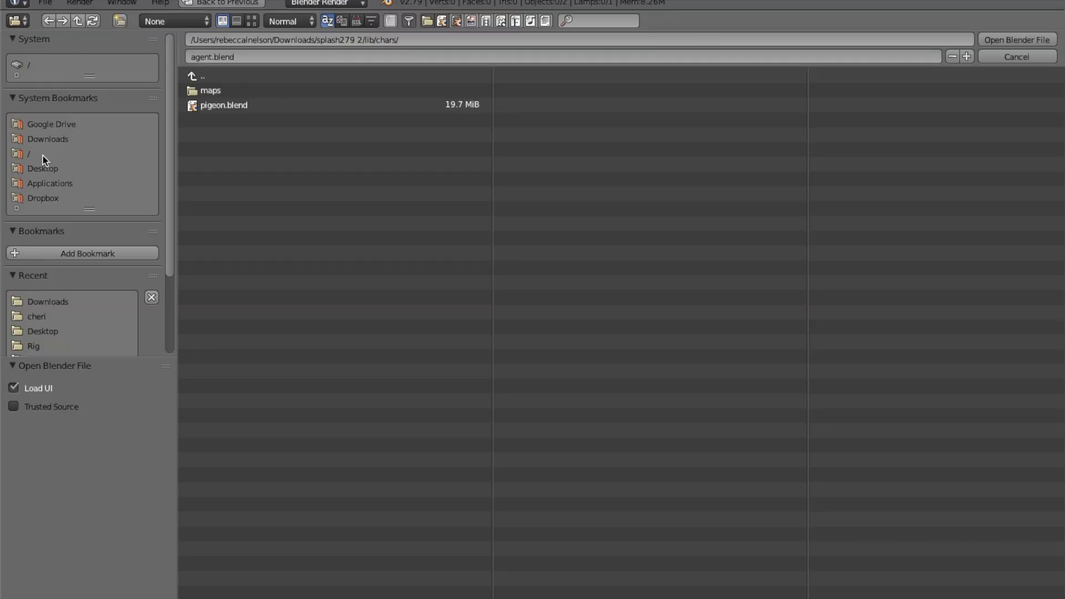
{"action": "left_click", "coordinate": [44, 140]}
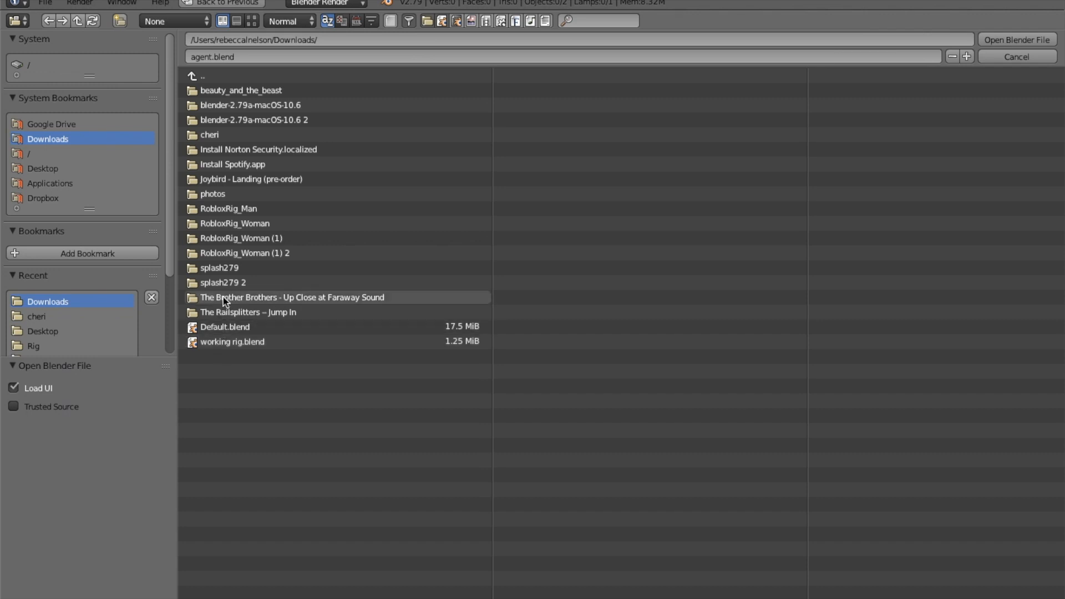
{"action": "left_click", "coordinate": [194, 244]}
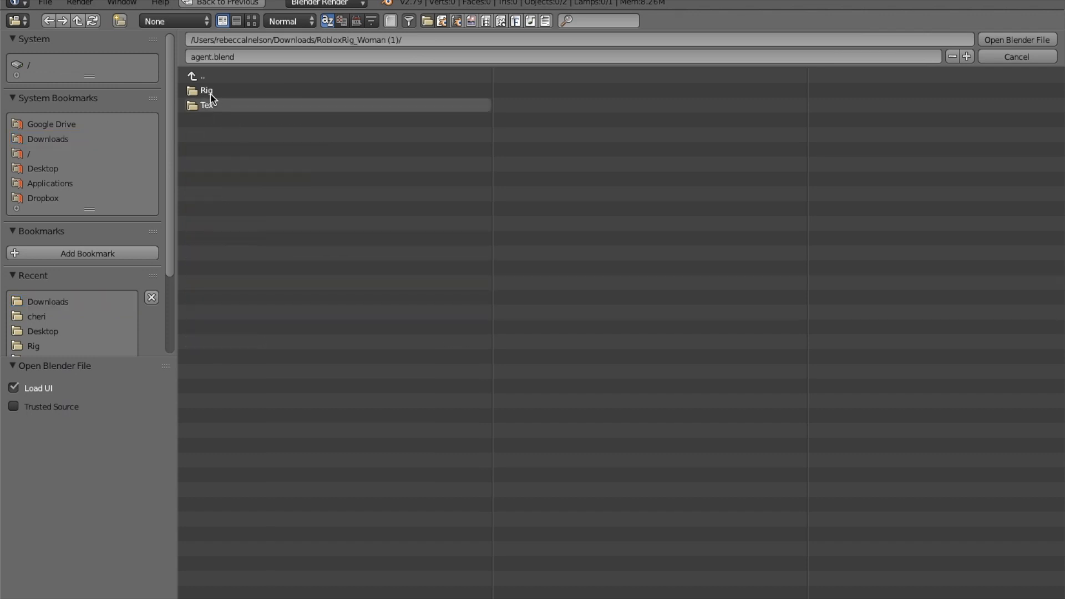
{"action": "left_click", "coordinate": [205, 89]}
{"action": "left_click", "coordinate": [240, 95]}
{"action": "double_click", "coordinate": [240, 96]}
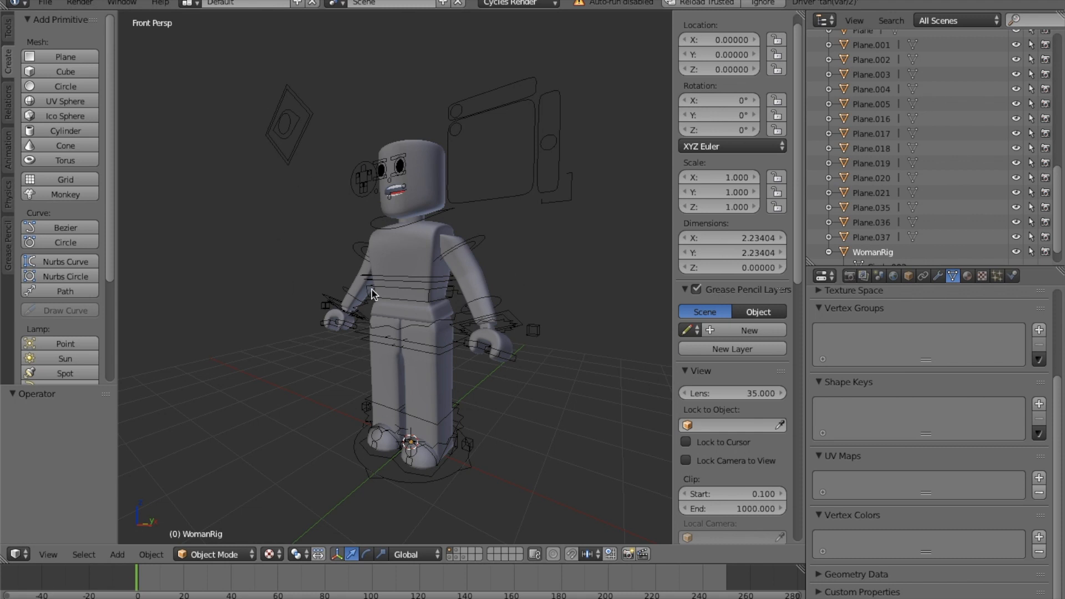
Delete the woman rig's head along with its eye and mouth pieces, leaving the neck and body.
{"action": "key", "text": "shift+f"}
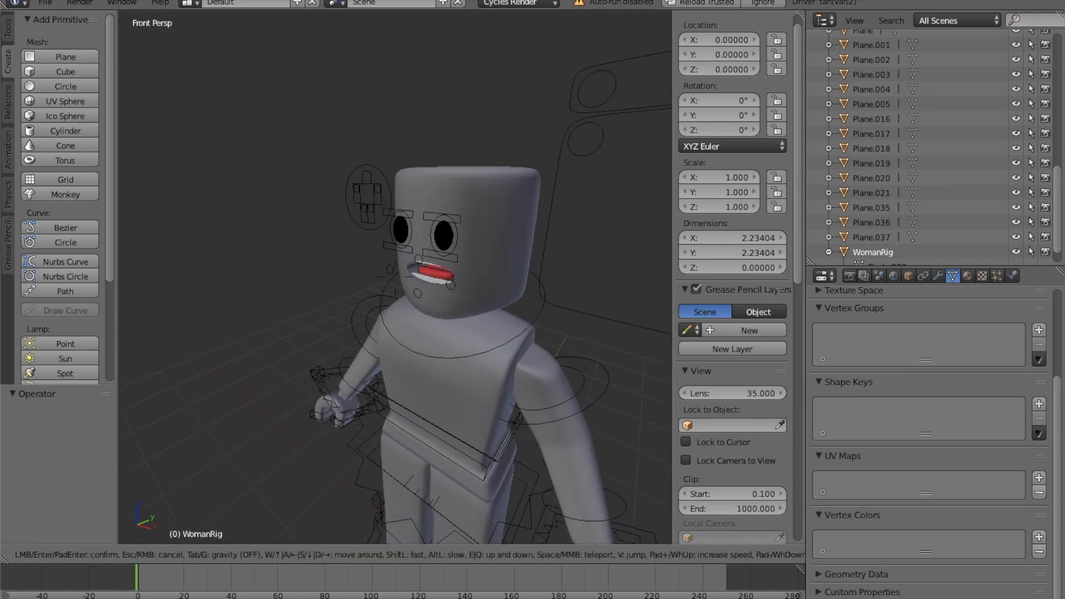
{"action": "left_click", "coordinate": [394, 276]}
{"action": "right_click", "coordinate": [395, 277]}
{"action": "key", "text": "ctrl+Tab"}
{"action": "right_click", "coordinate": [395, 280]}
{"action": "key", "text": "ctrl+Tab"}
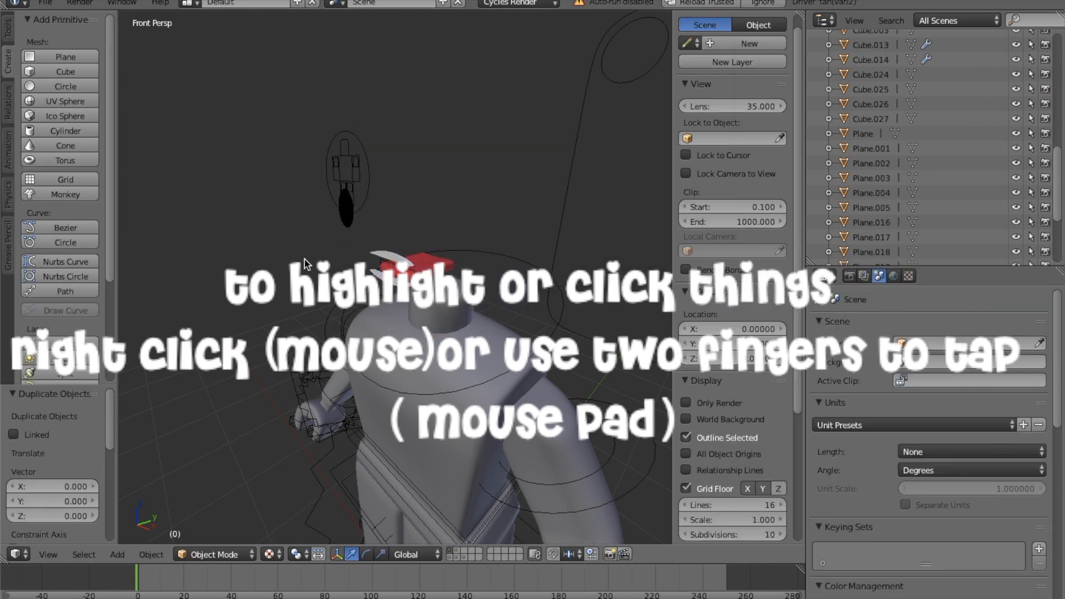
{"action": "key", "text": "shift+f"}
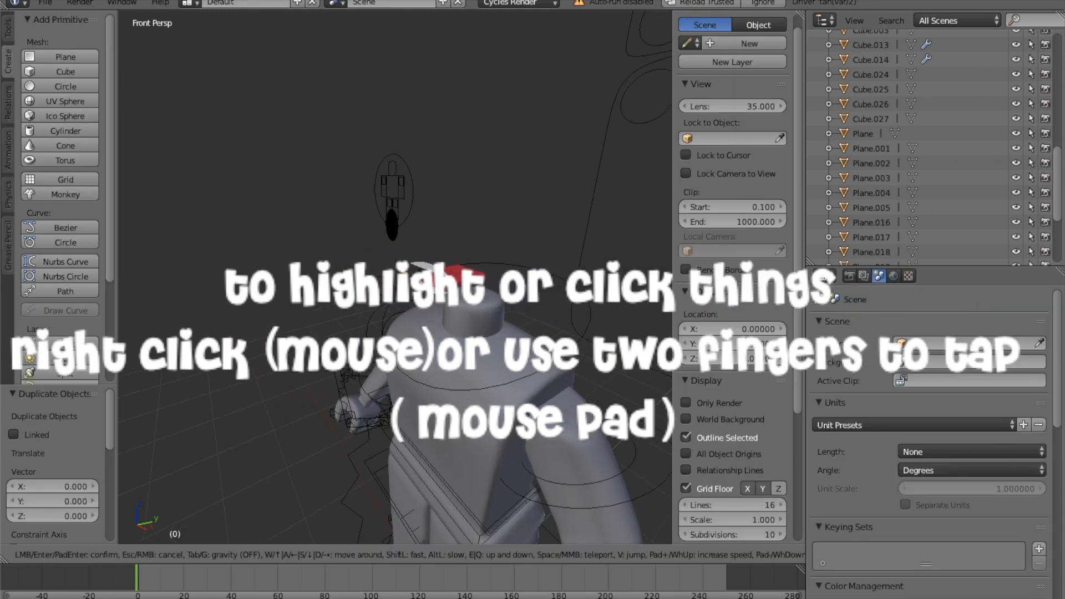
{"action": "key", "text": "Return"}
{"action": "right_click", "coordinate": [444, 314]}
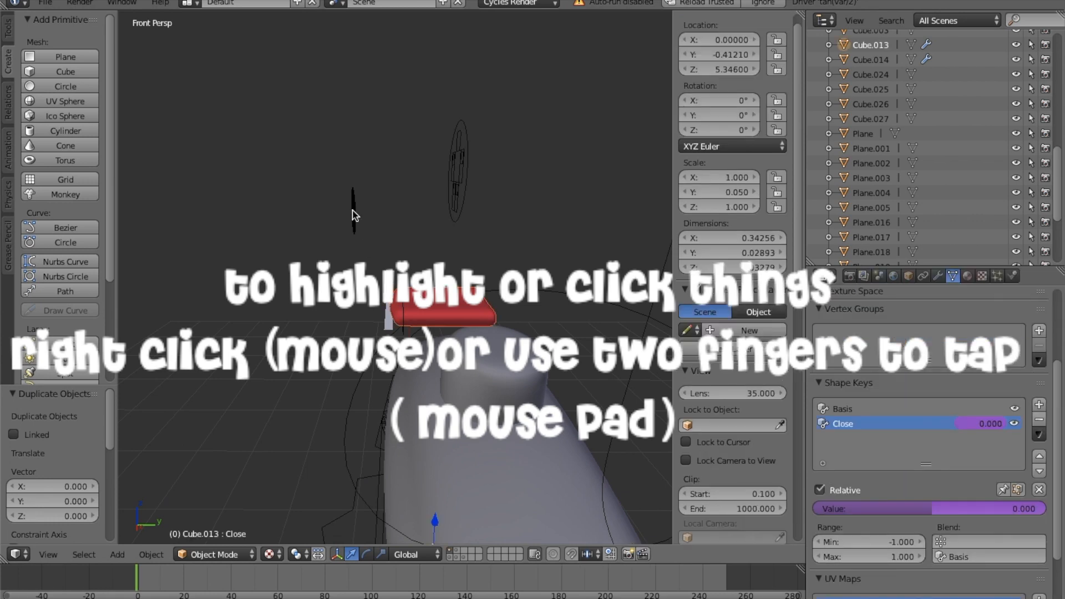
{"action": "key", "text": "Delete"}
Select the rig's arm mesh, split the 3D viewport into upper and lower areas, and switch the upper one to the Node Editor.
{"action": "key", "text": "shift+f"}
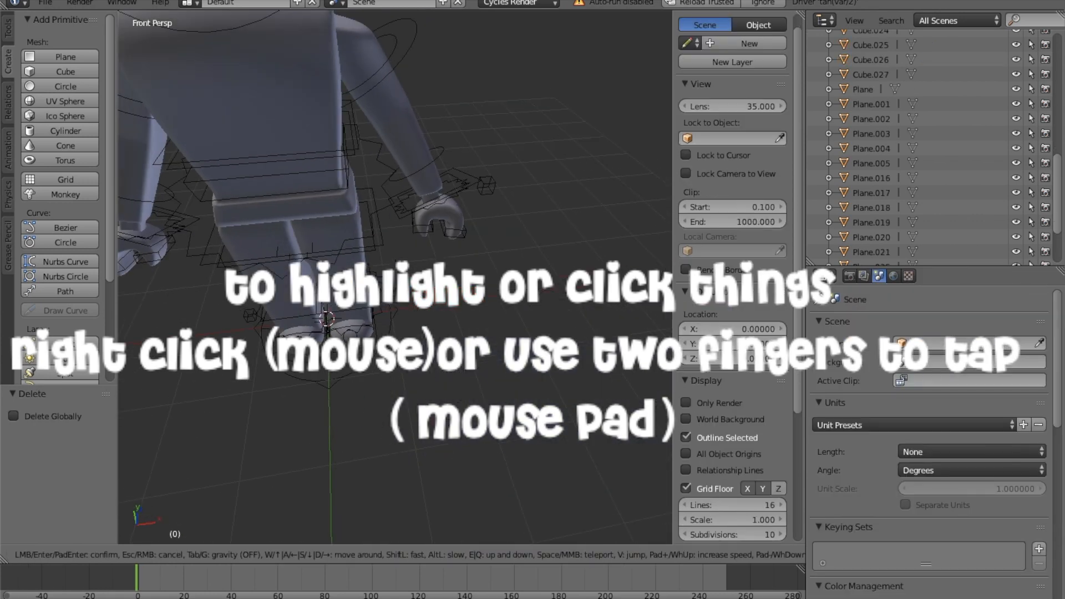
{"action": "key", "text": "s"}
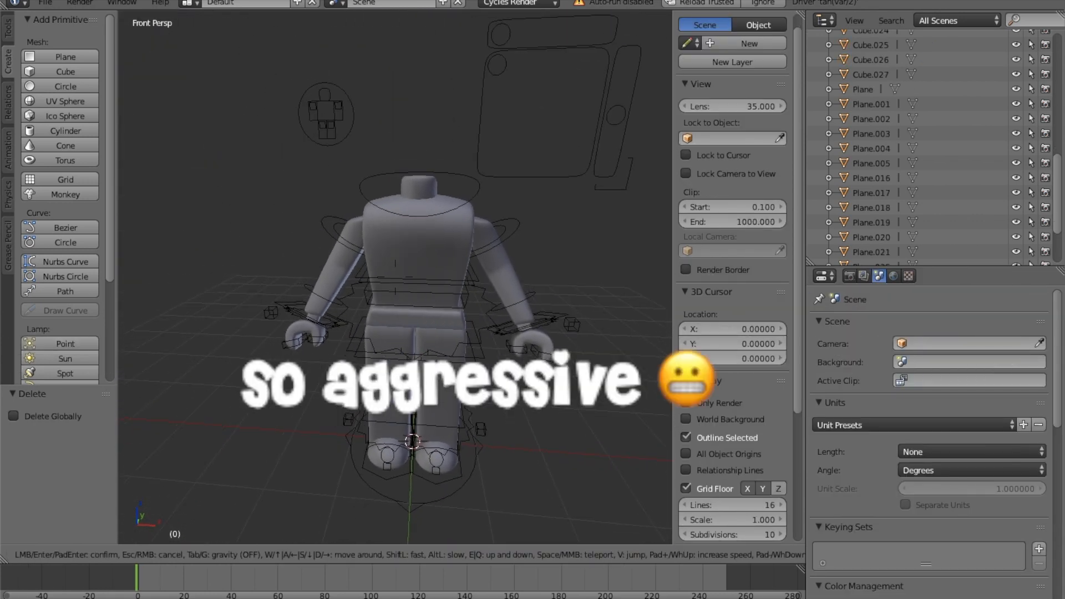
{"action": "left_click", "coordinate": [397, 279]}
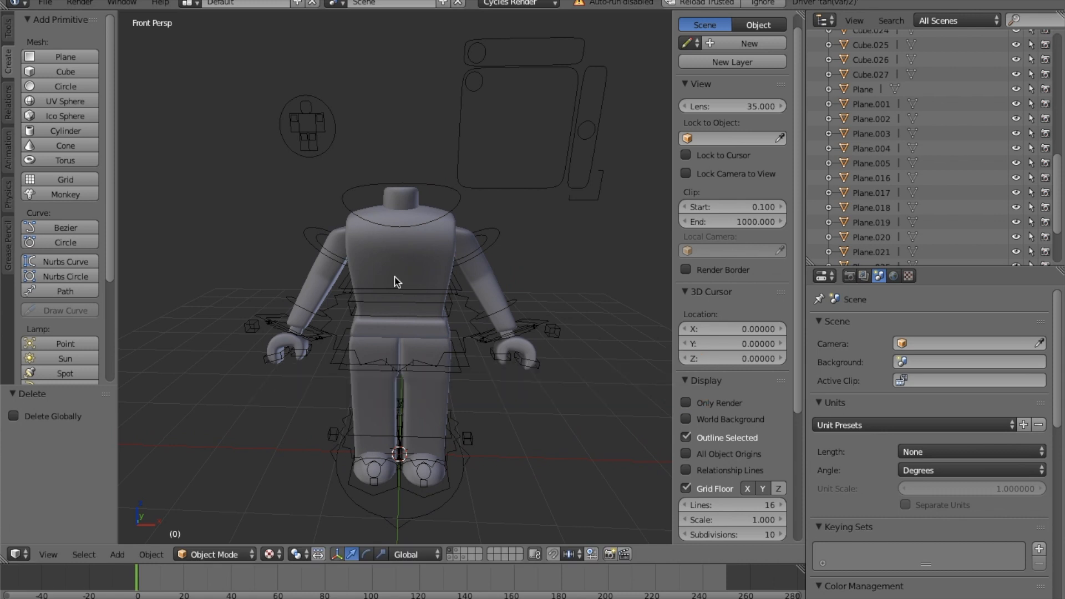
{"action": "right_click", "coordinate": [492, 282]}
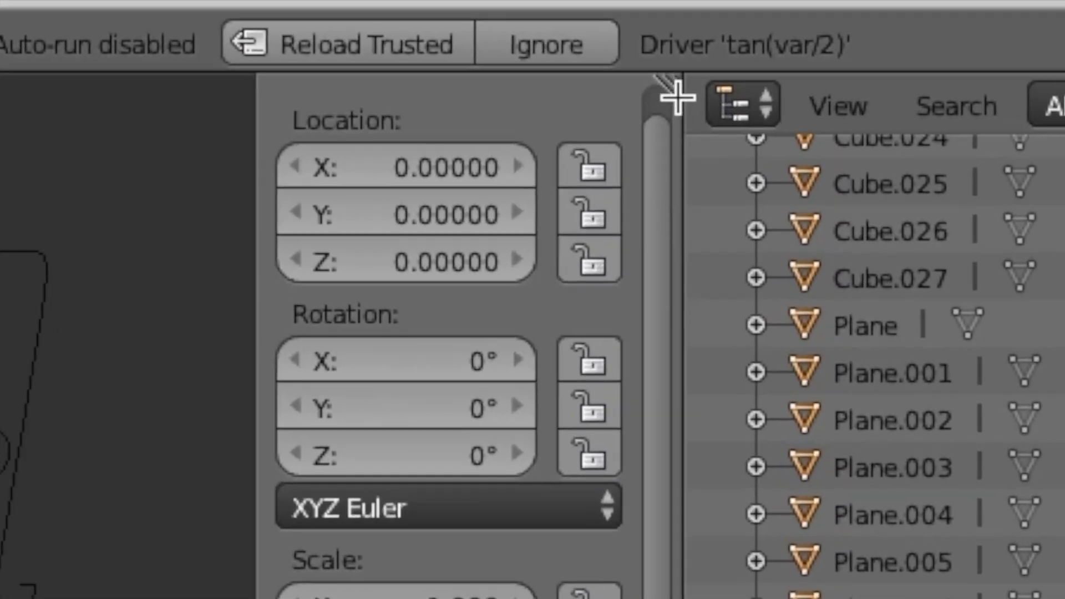
{"action": "left_click_drag", "start_coordinate": [774, 31], "coordinate": [762, 185]}
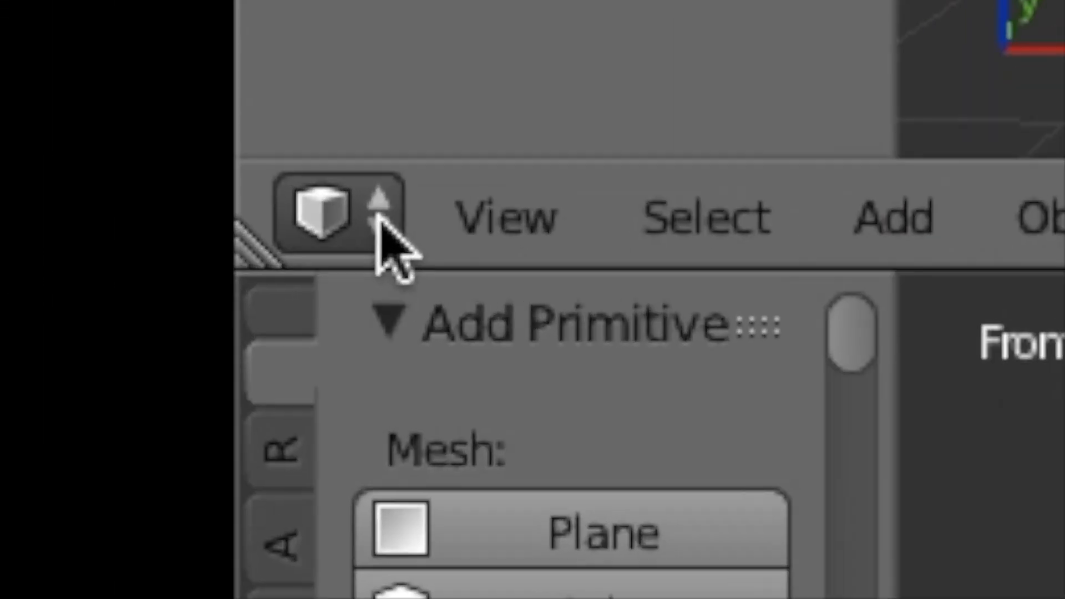
{"action": "left_click", "coordinate": [377, 219]}
{"action": "left_click", "coordinate": [199, 535]}
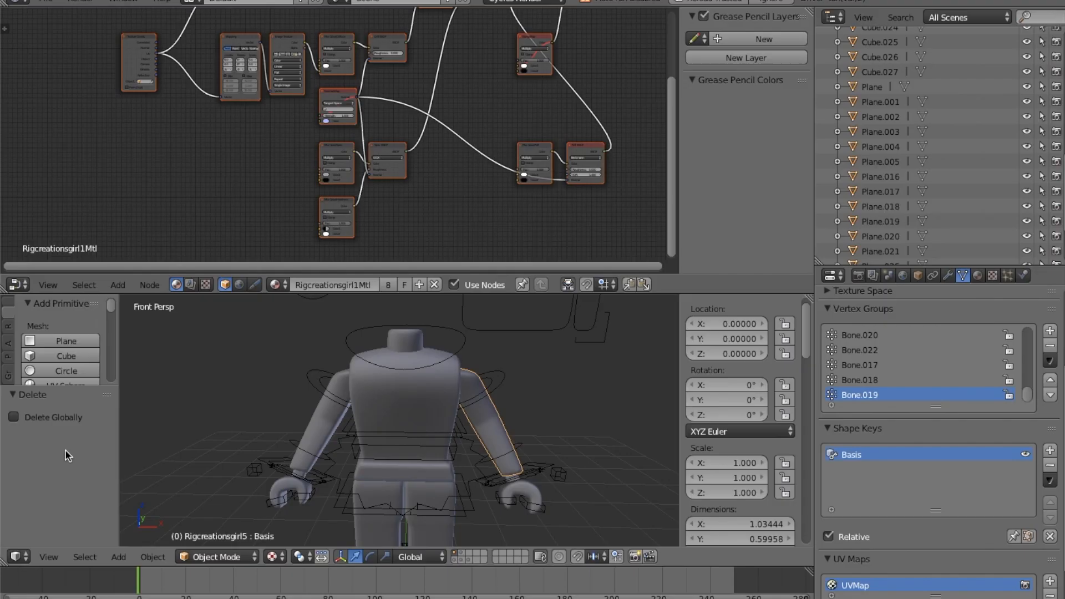
Load the avatar's outfit texture from Downloads into the Image Texture node, and merge the split areas back into one 3D viewport.
{"action": "scroll", "coordinate": [191, 188], "scroll_direction": "up", "scroll_amount": 4}
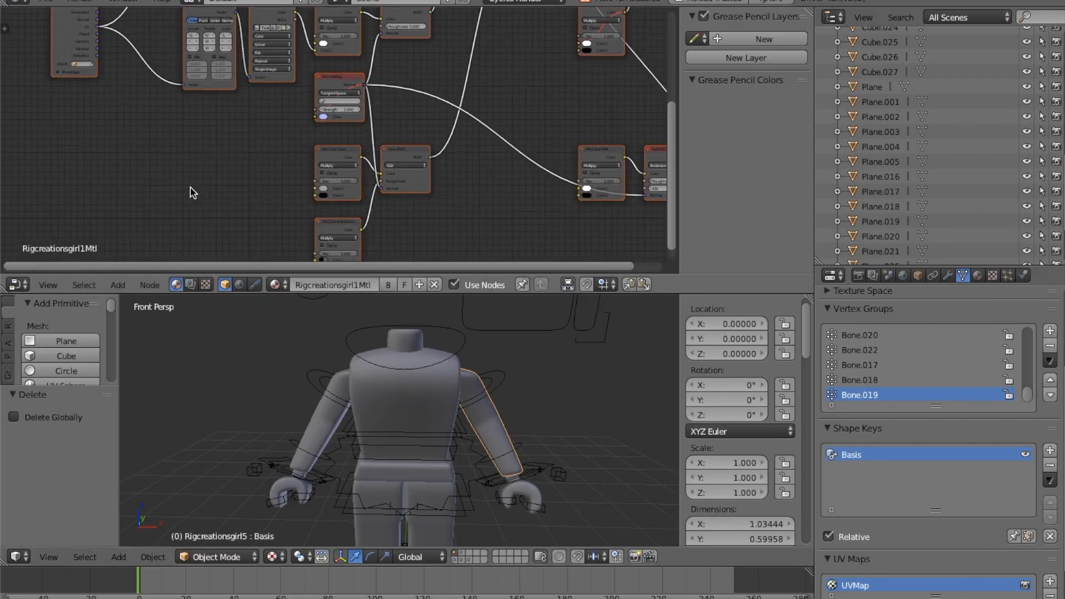
{"action": "scroll", "coordinate": [190, 188], "scroll_direction": "up", "scroll_amount": 2}
{"action": "left_click_drag", "start_coordinate": [670, 201], "coordinate": [673, 150]}
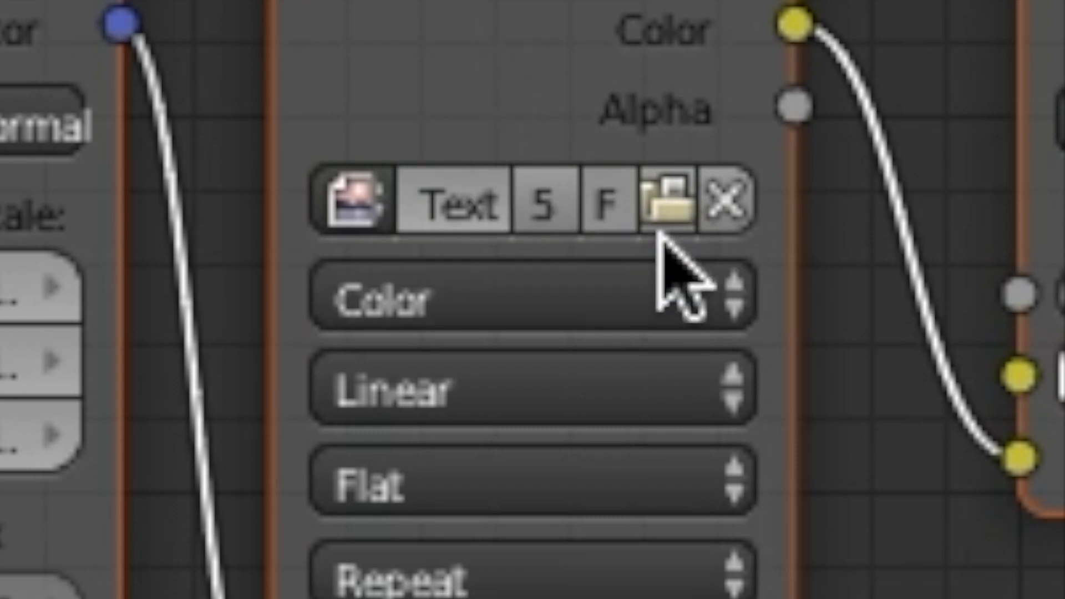
{"action": "left_click", "coordinate": [671, 206]}
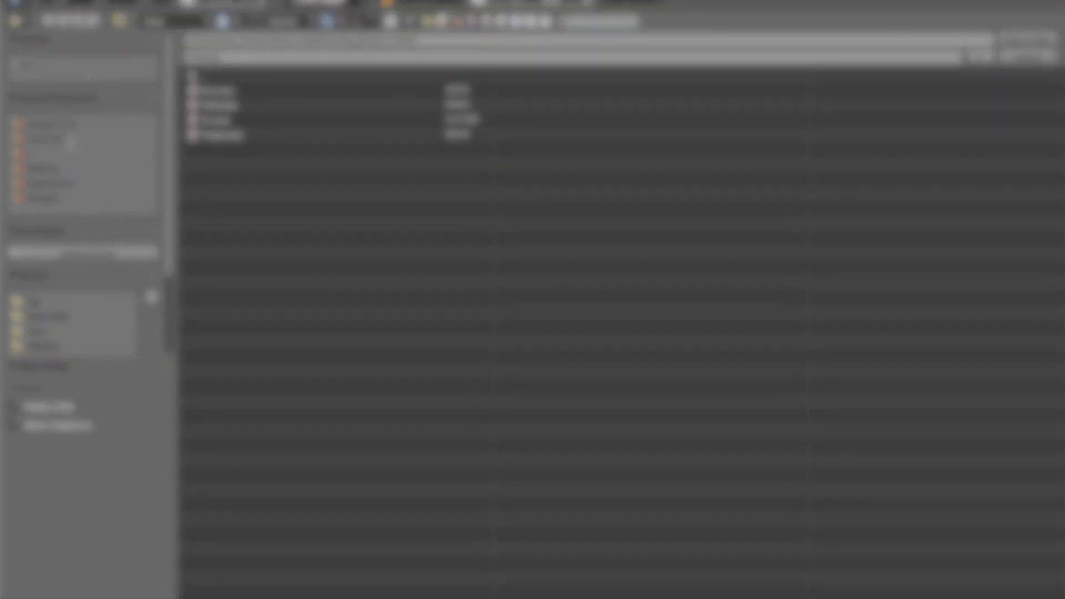
{"action": "left_click", "coordinate": [72, 141]}
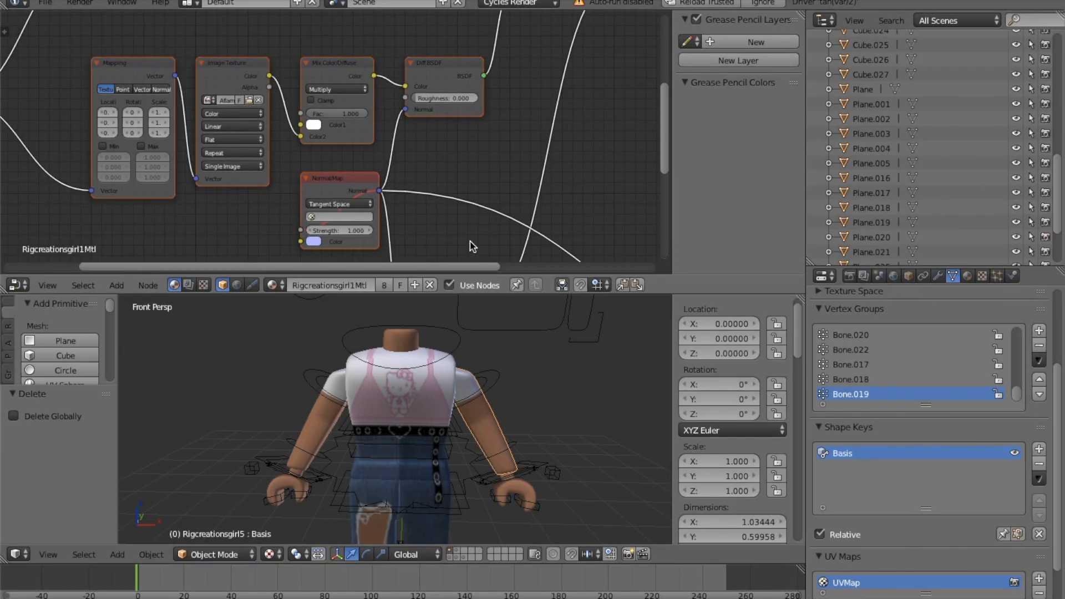
{"action": "double_click", "coordinate": [244, 447]}
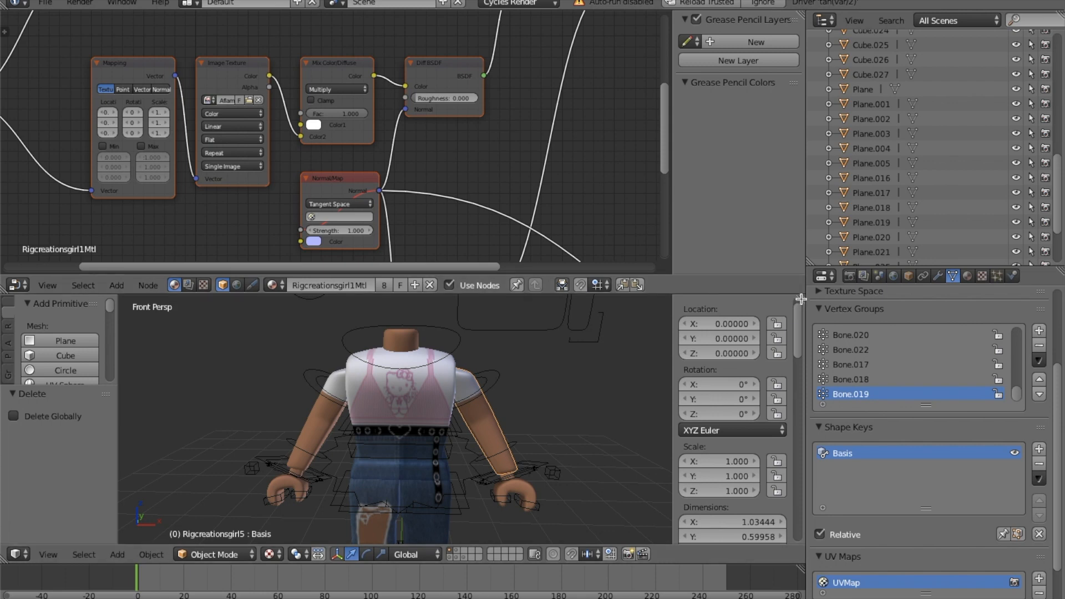
{"action": "left_click_drag", "start_coordinate": [801, 299], "coordinate": [797, 261]}
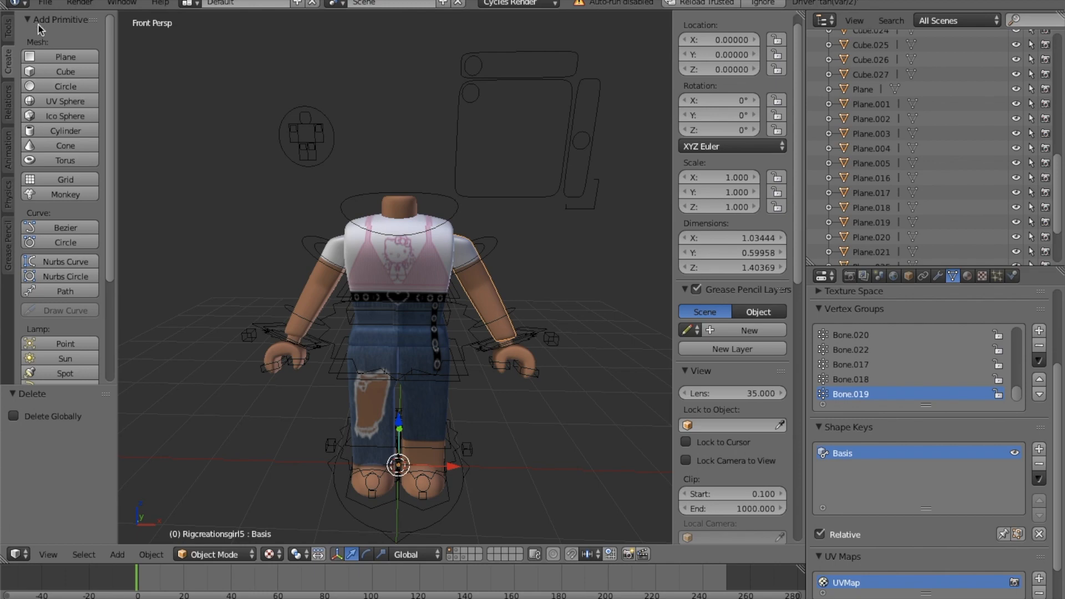
Import the exported avatar's Wavefront OBJ file from the Downloads folder.
{"action": "left_click", "coordinate": [46, 4]}
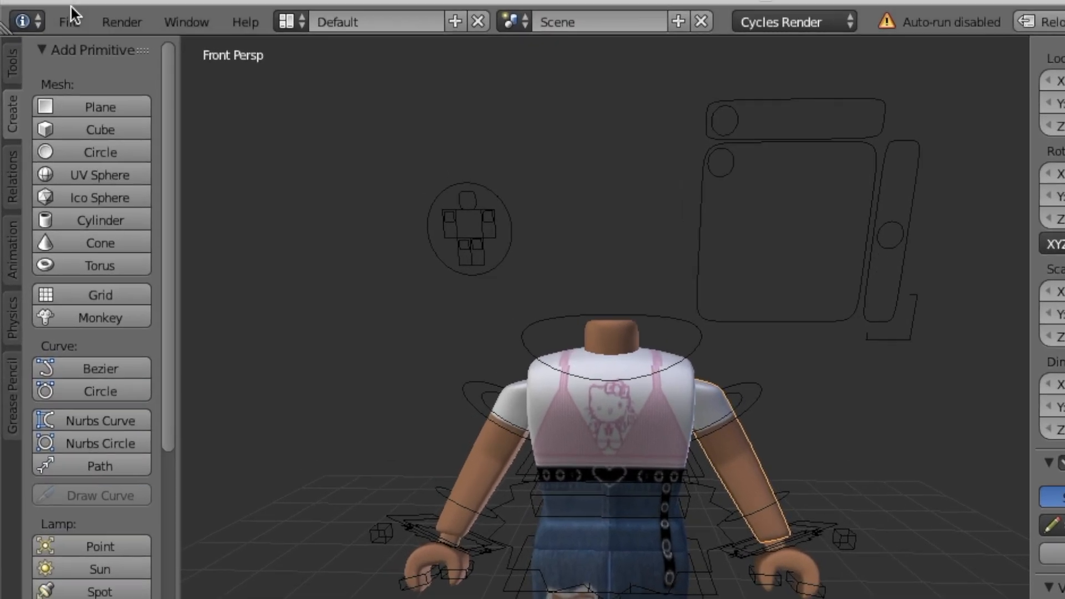
{"action": "left_click", "coordinate": [45, 3]}
{"action": "mouse_move", "coordinate": [221, 536]}
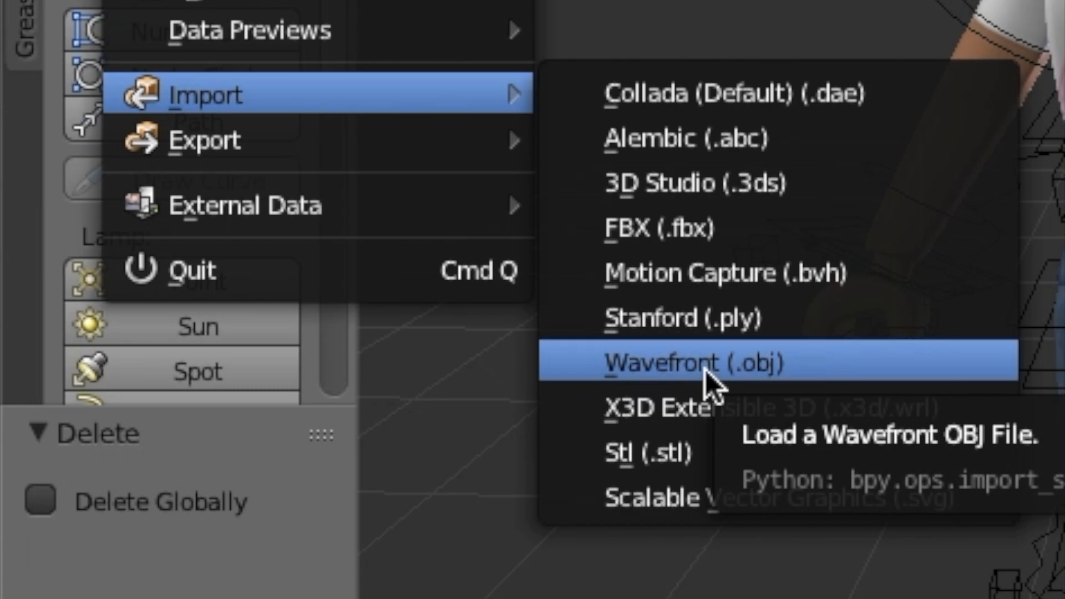
{"action": "left_click", "coordinate": [710, 370]}
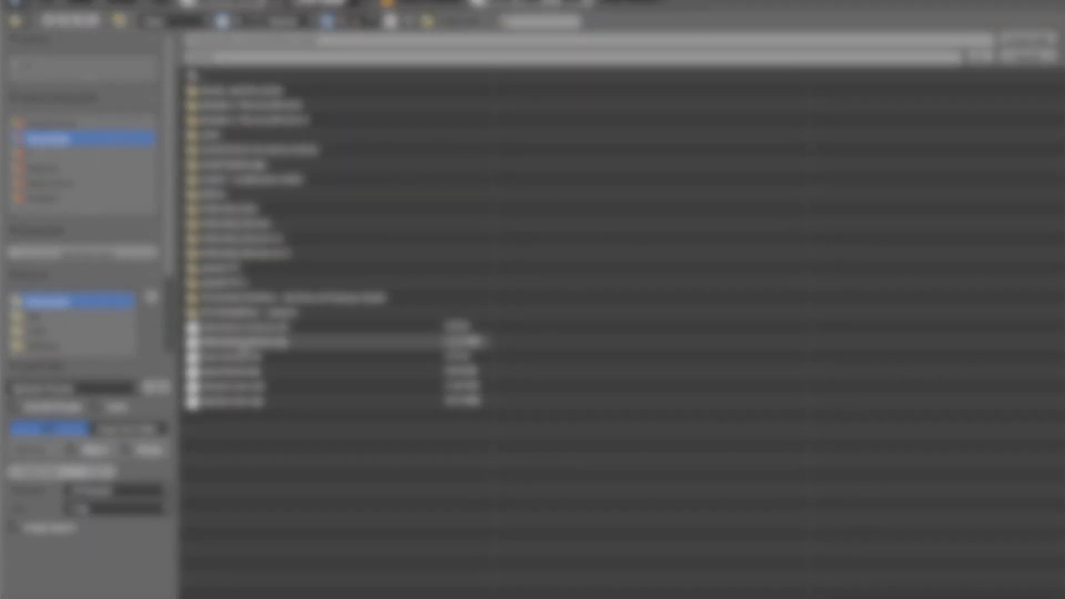
{"action": "left_click", "coordinate": [238, 342]}
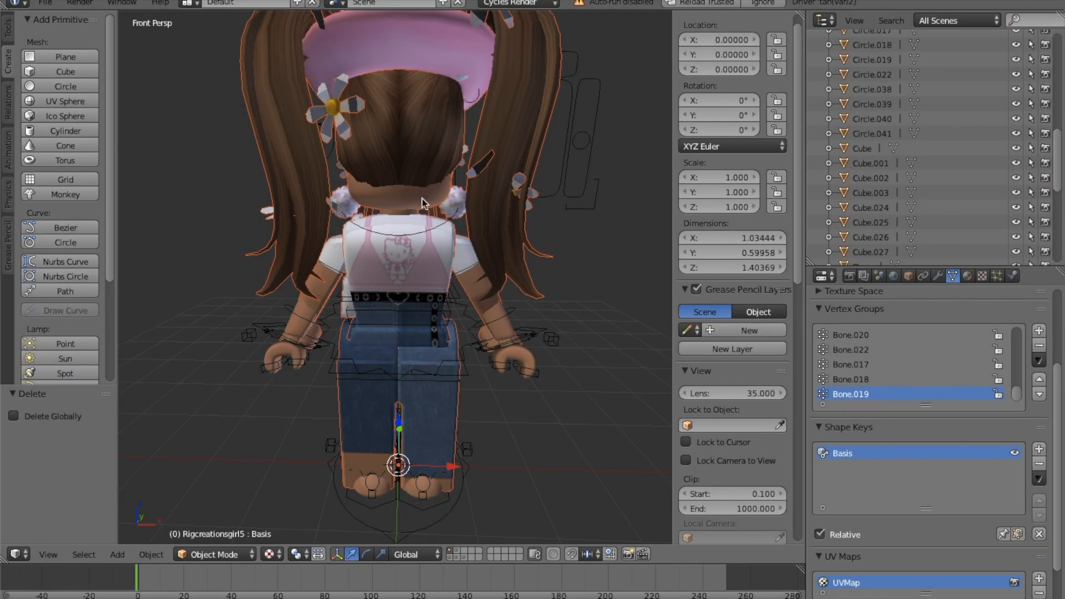
Rotate the imported avatar -178° about Z to face forward and move it -2.608 along Y, in front of the rig.
{"action": "key", "text": "shift+f"}
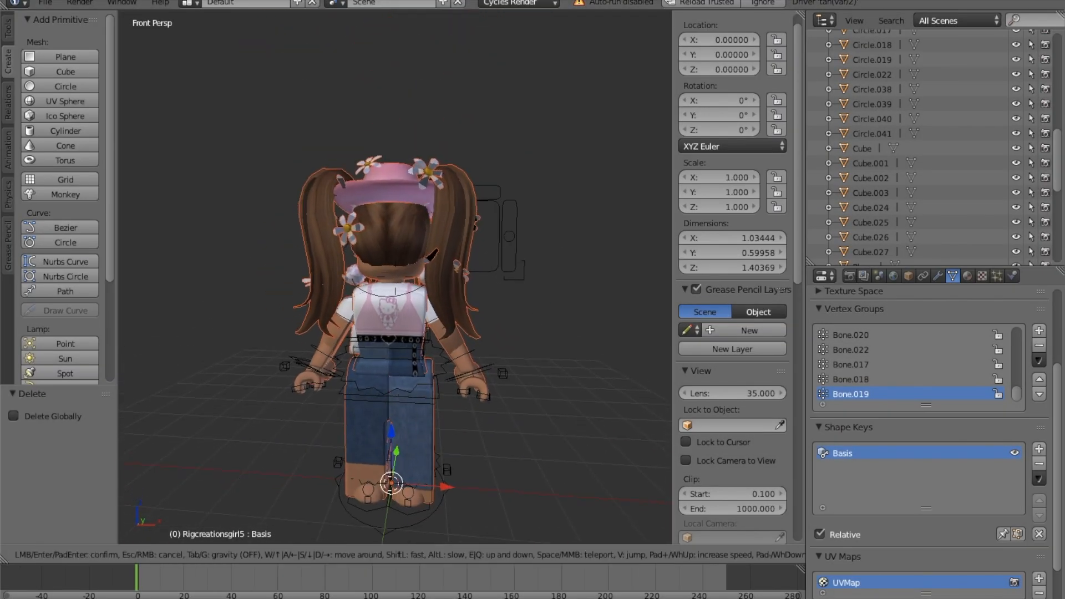
{"action": "key", "text": "s"}
{"action": "key", "text": "a"}
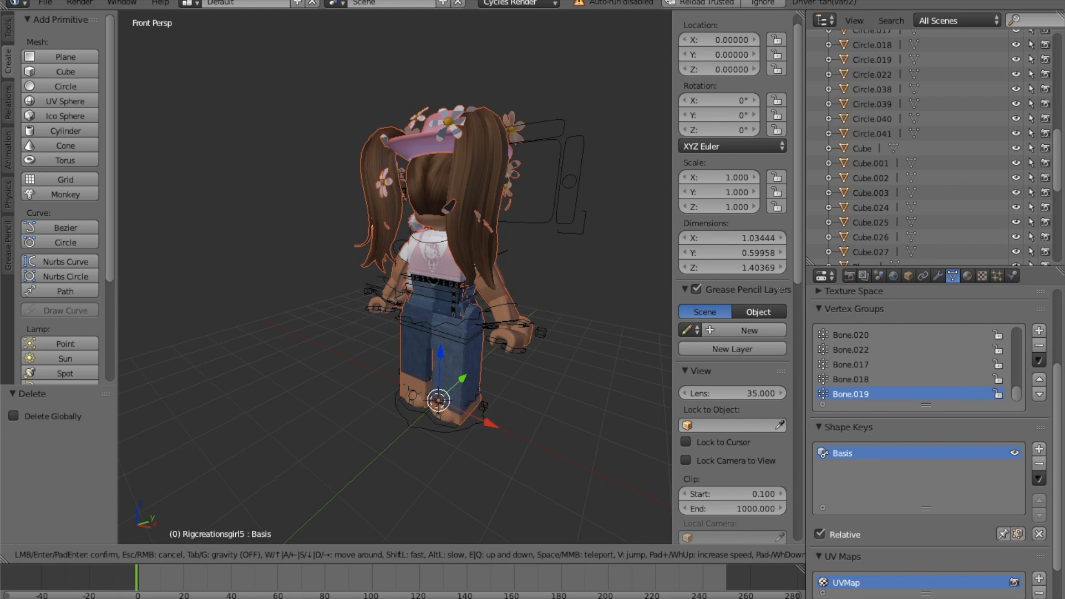
{"action": "left_click", "coordinate": [339, 527]}
{"action": "left_click", "coordinate": [366, 554]}
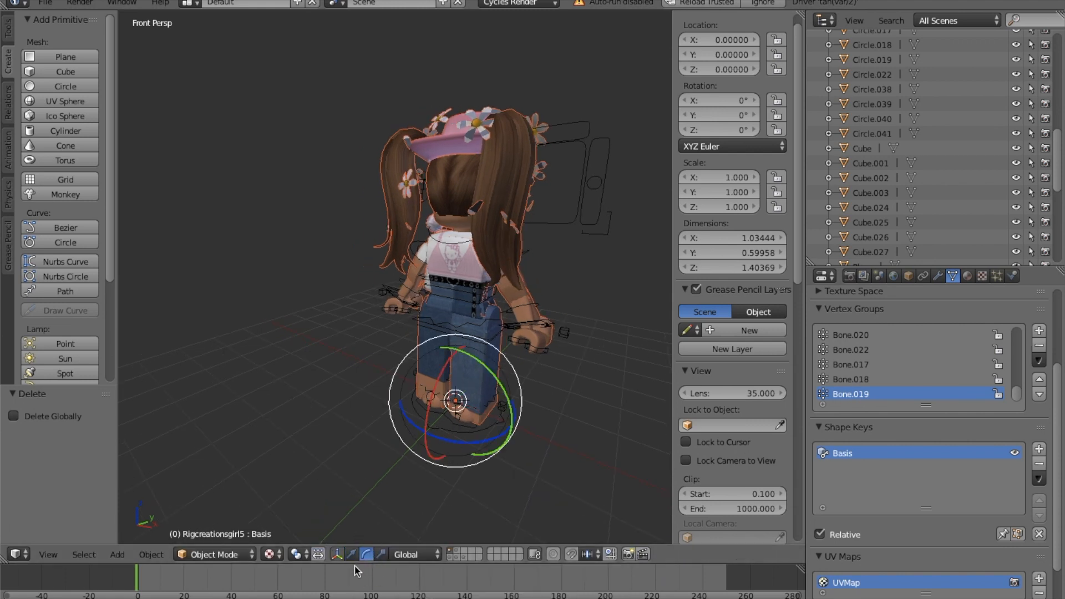
{"action": "left_click", "coordinate": [336, 555]}
{"action": "left_click", "coordinate": [337, 555]}
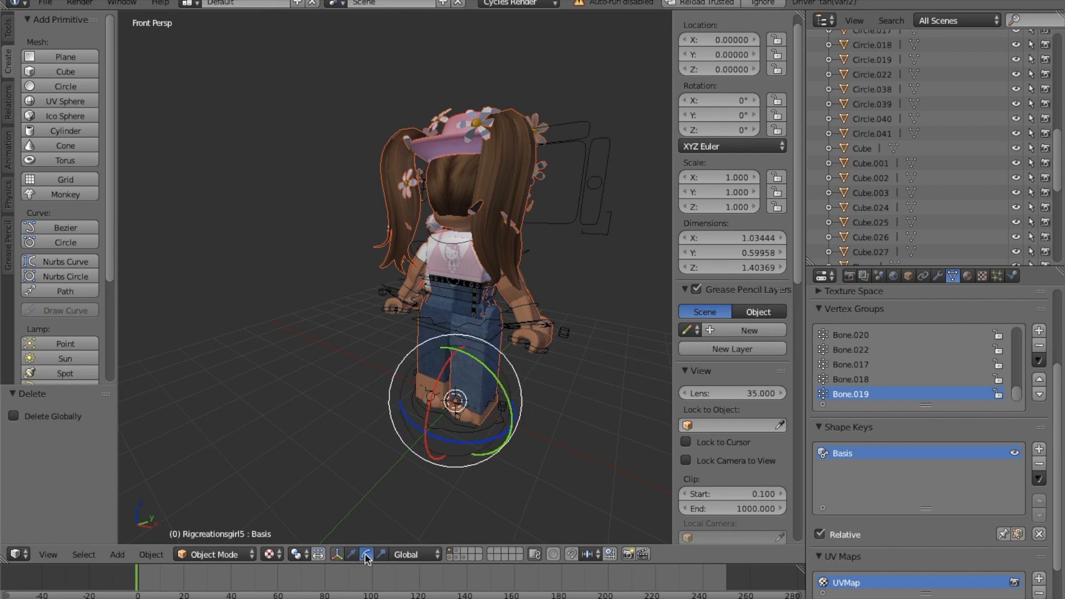
{"action": "left_click_drag", "start_coordinate": [463, 439], "coordinate": [449, 346]}
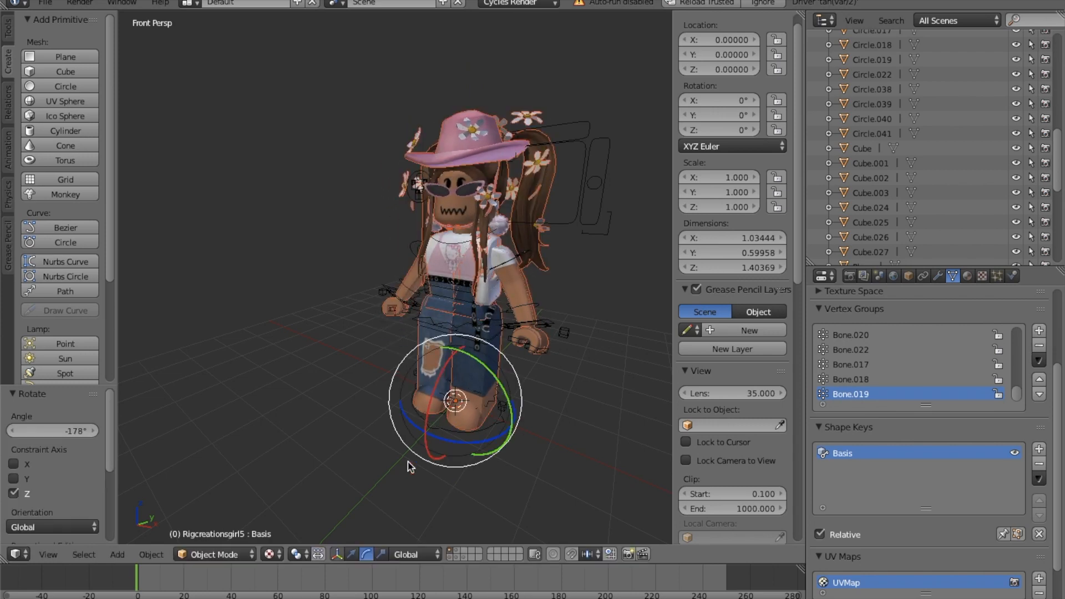
{"action": "left_click", "coordinate": [352, 554]}
{"action": "left_click_drag", "start_coordinate": [476, 382], "coordinate": [342, 492]}
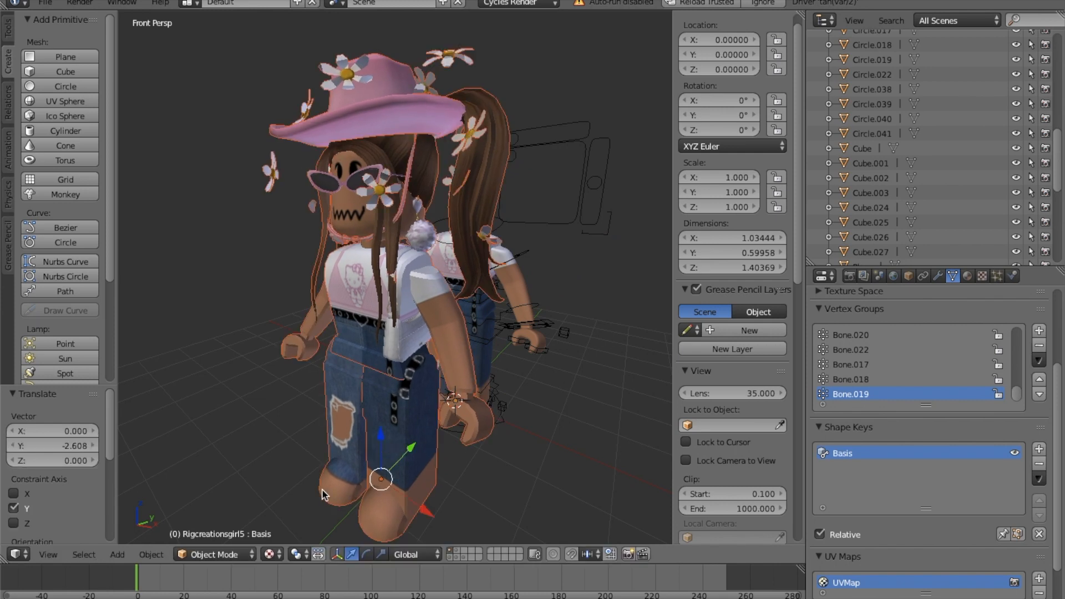
Delete the imported avatar's legs, arms, hands and torso, keeping its head, hair, hat and accessories.
{"action": "right_click", "coordinate": [323, 490]}
{"action": "right_click", "coordinate": [370, 524], "text": "shift"}
{"action": "right_click", "coordinate": [469, 447], "text": "shift"}
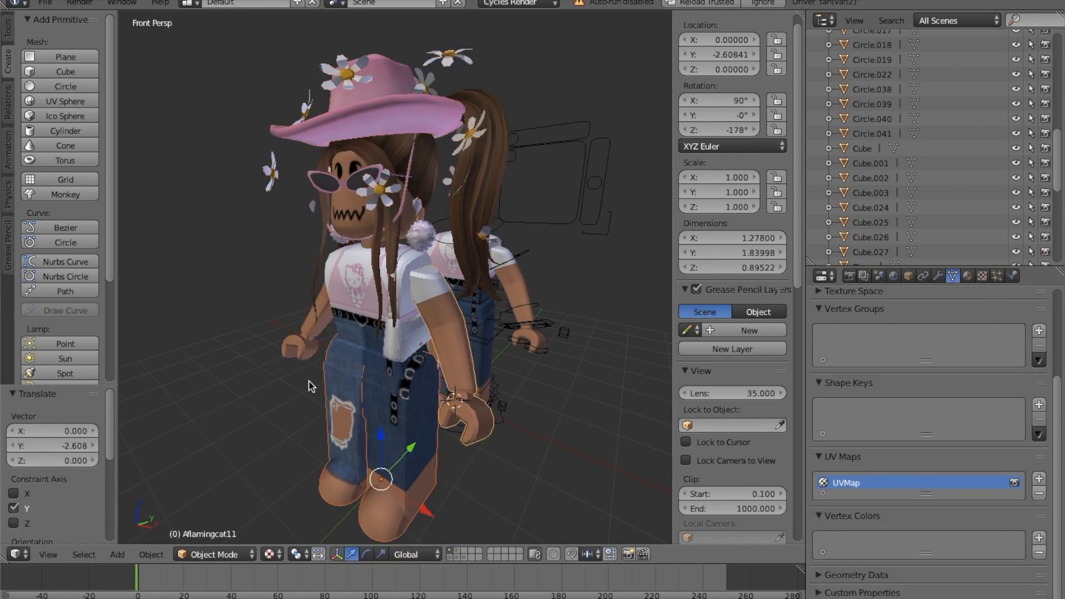
{"action": "right_click", "coordinate": [330, 255], "text": "shift"}
{"action": "right_click", "coordinate": [294, 358], "text": "shift"}
{"action": "key", "text": "Delete"}
Select the avatar's remaining head, hair, hat, glasses and other accessories, and join them into a single object.
{"action": "middle_click_drag", "start_coordinate": [288, 316], "coordinate": [395, 282]}
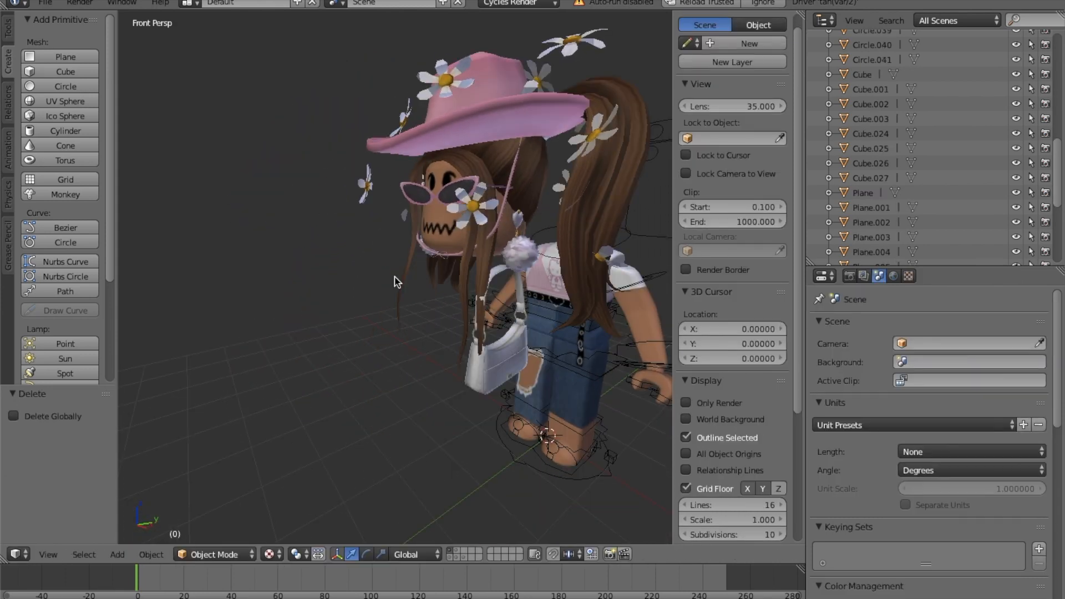
{"action": "right_click", "coordinate": [439, 233]}
{"action": "right_click", "coordinate": [427, 226]}
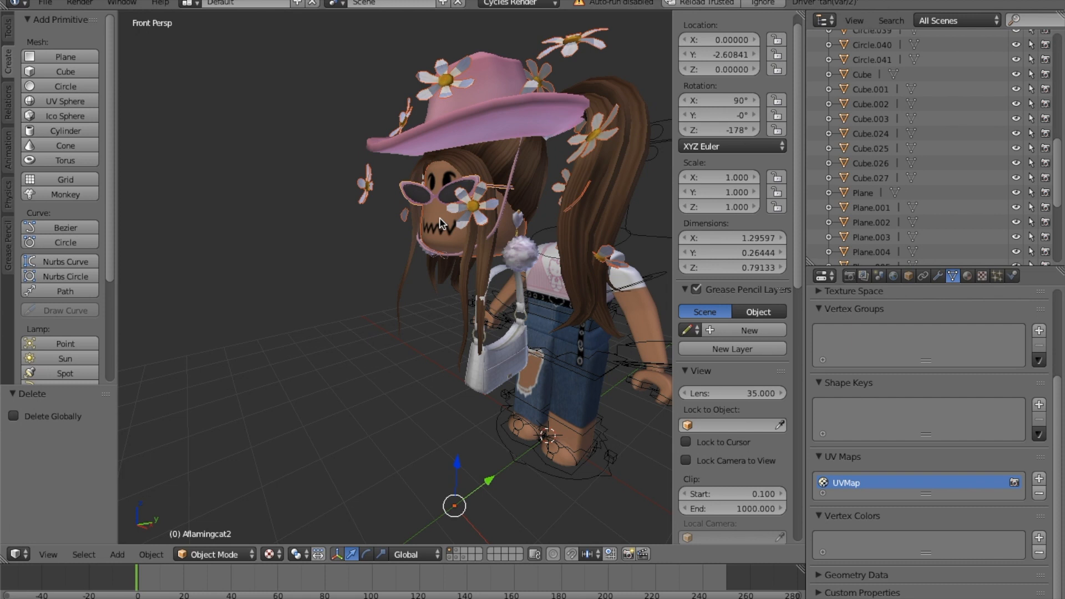
{"action": "right_click", "coordinate": [430, 239]}
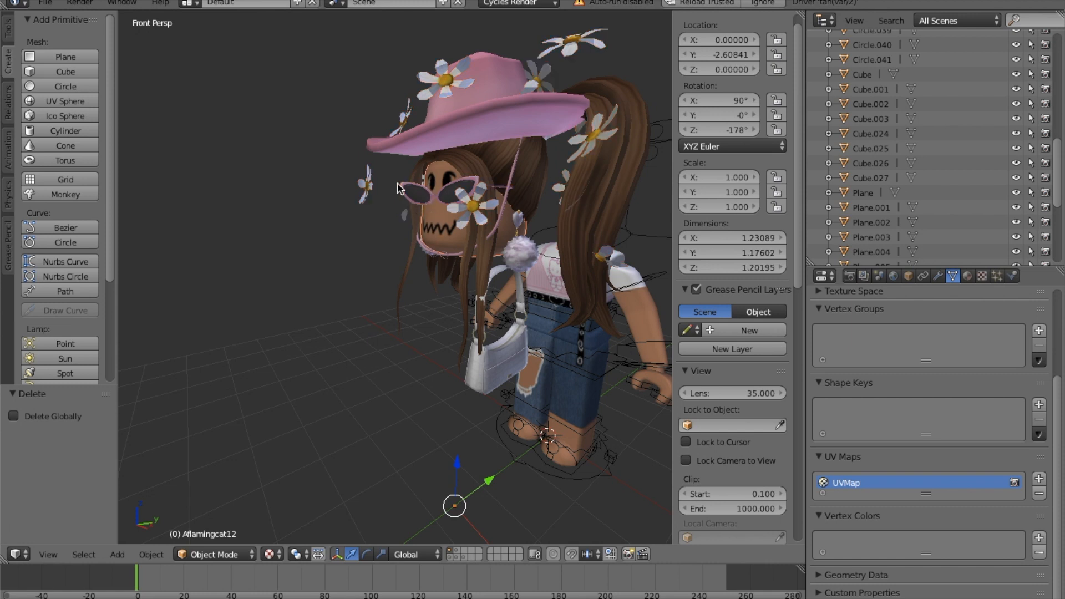
{"action": "right_click", "coordinate": [405, 164]}
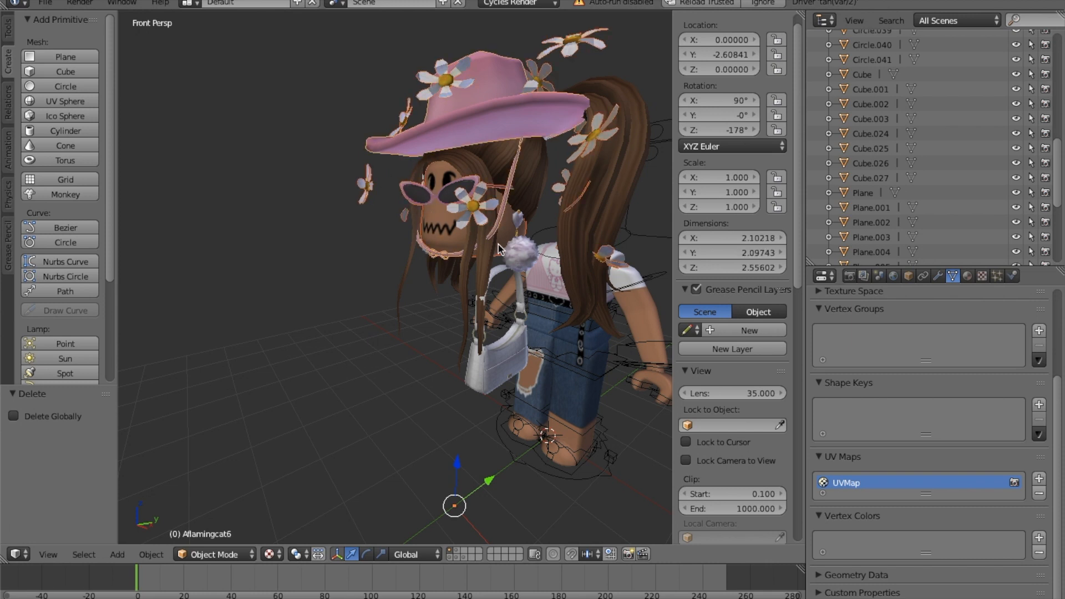
{"action": "key", "text": "shift+f"}
{"action": "key", "text": "d"}
{"action": "left_click", "coordinate": [395, 272]}
{"action": "right_click", "coordinate": [395, 259], "text": "shift"}
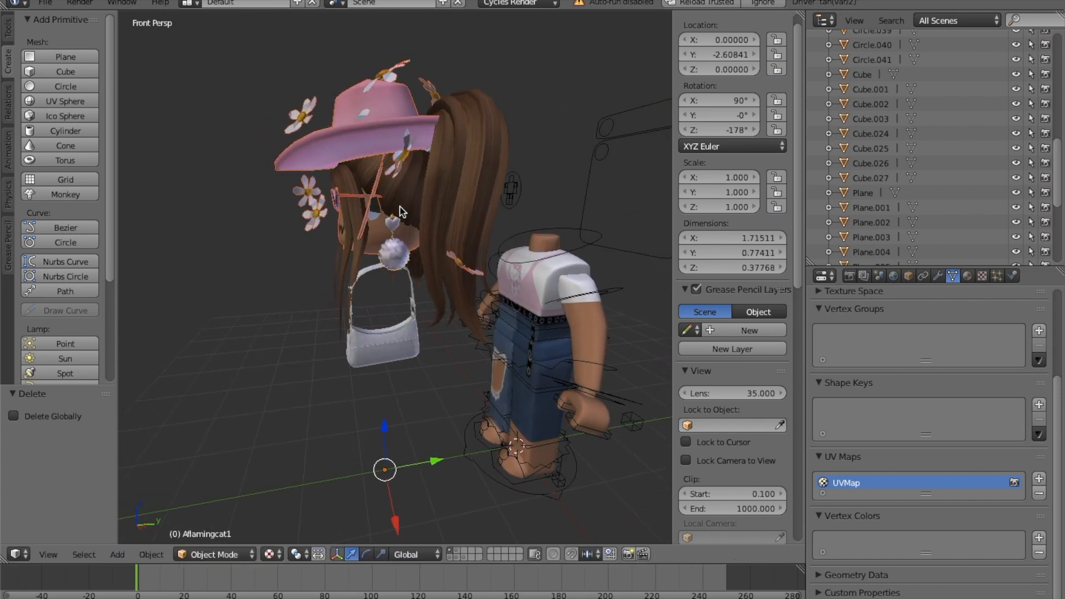
{"action": "right_click", "coordinate": [402, 211]}
{"action": "key", "text": "shift+f"}
{"action": "key", "text": "a"}
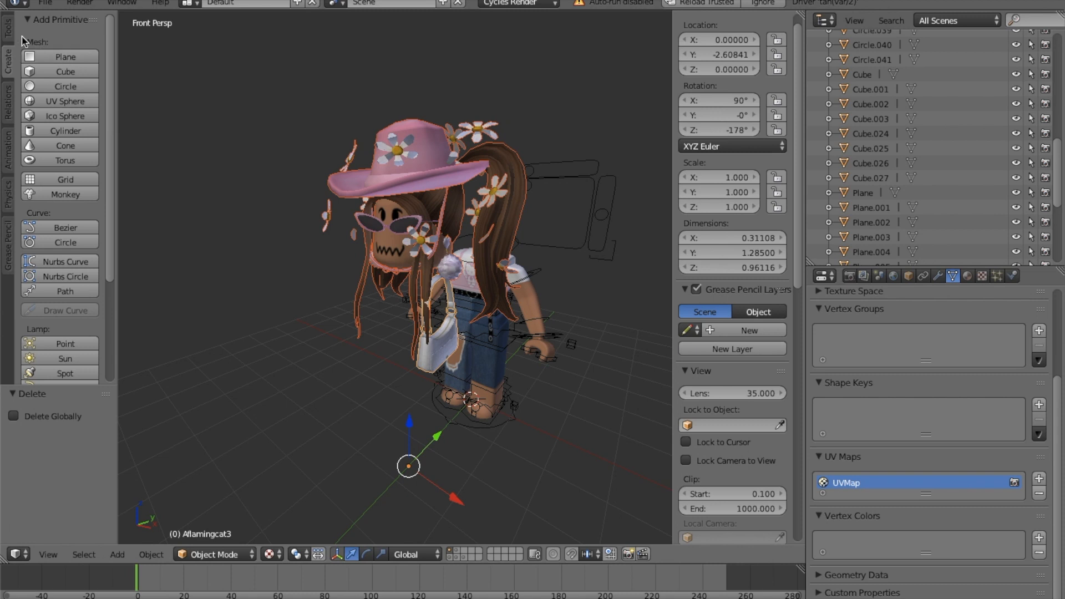
{"action": "left_click", "coordinate": [8, 27]}
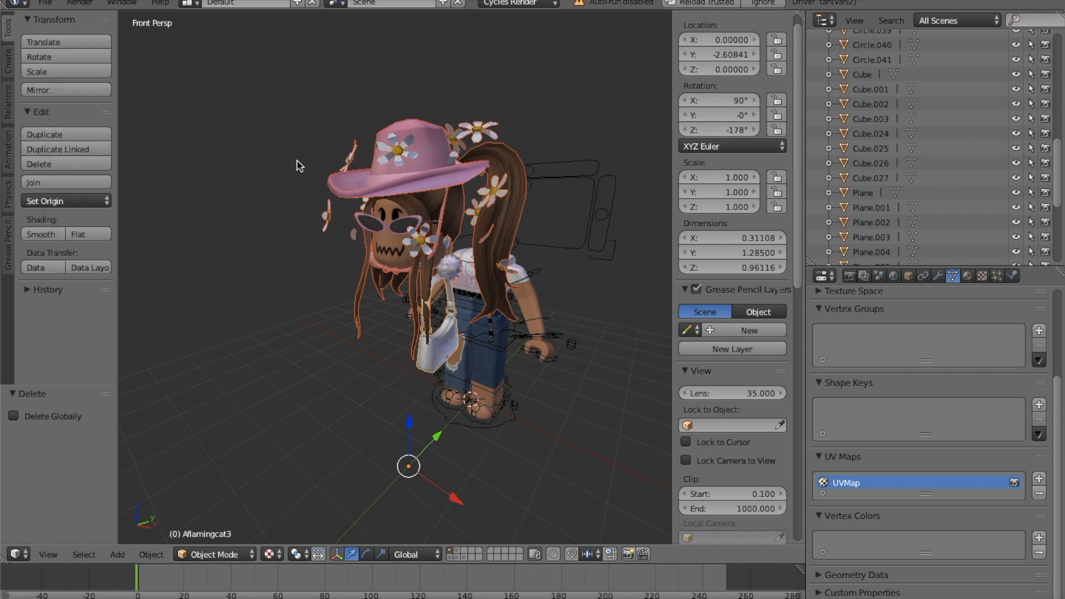
{"action": "left_click", "coordinate": [44, 187]}
Set the joined head object's origin to its geometry.
{"action": "left_click", "coordinate": [53, 202]}
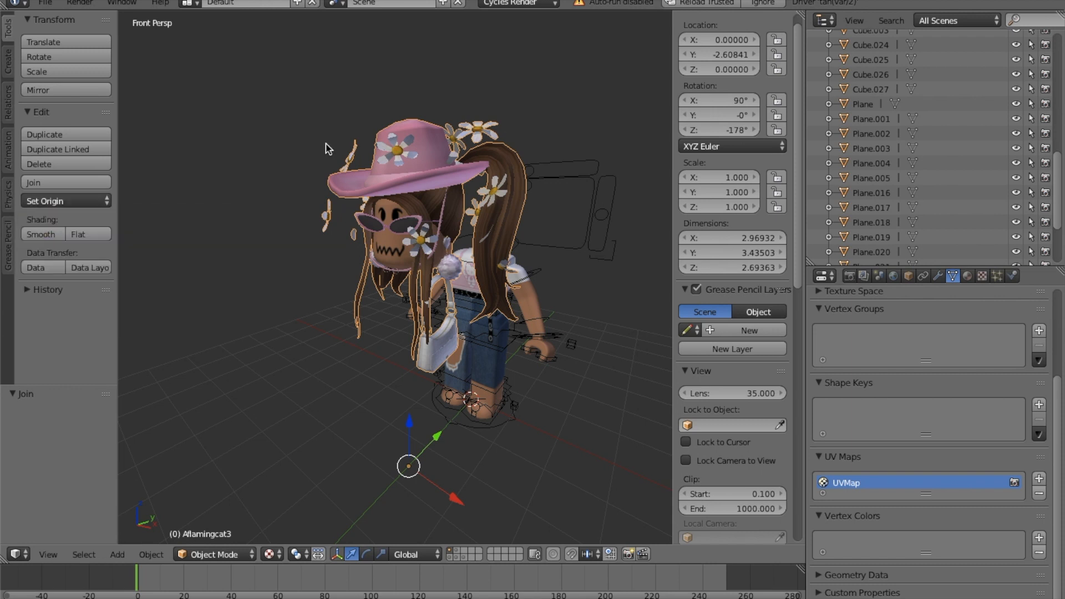
{"action": "left_click", "coordinate": [84, 200]}
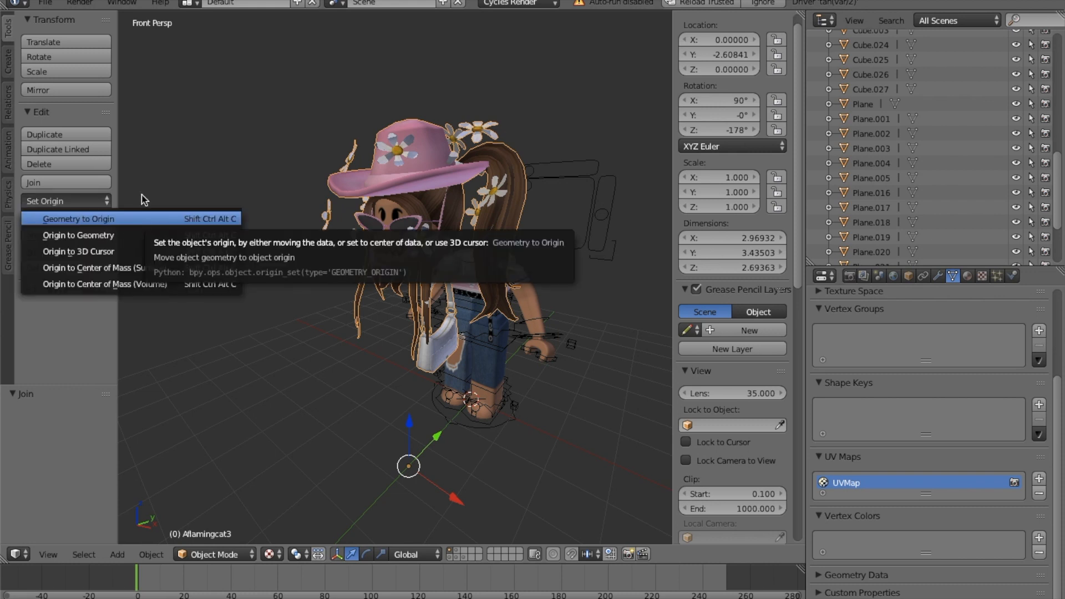
{"action": "left_click", "coordinate": [93, 201]}
{"action": "left_click", "coordinate": [92, 201]}
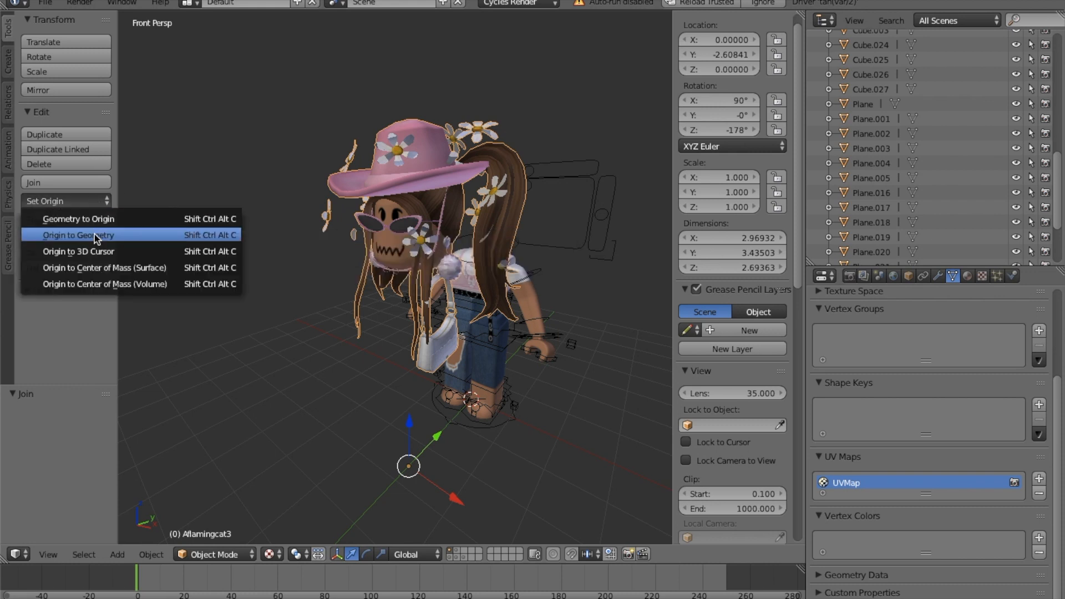
{"action": "left_click", "coordinate": [97, 236]}
Move the joined head and accessories 2.611 along Y onto the rig's neck.
{"action": "middle_click_drag", "start_coordinate": [396, 214], "coordinate": [422, 232]}
{"action": "left_click_drag", "start_coordinate": [421, 232], "coordinate": [597, 250]}
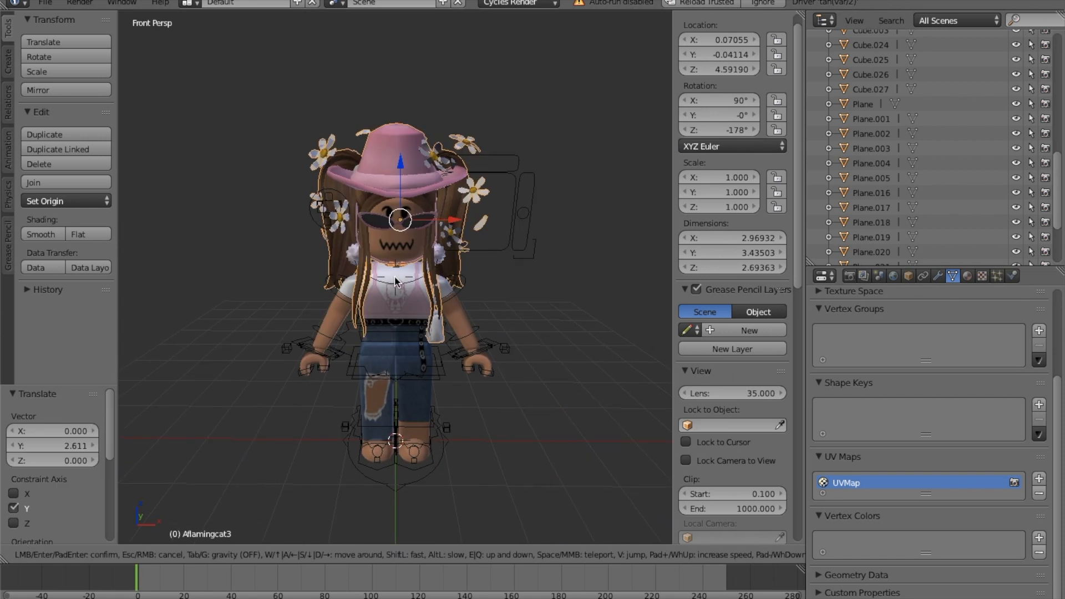
{"action": "left_click", "coordinate": [395, 275]}
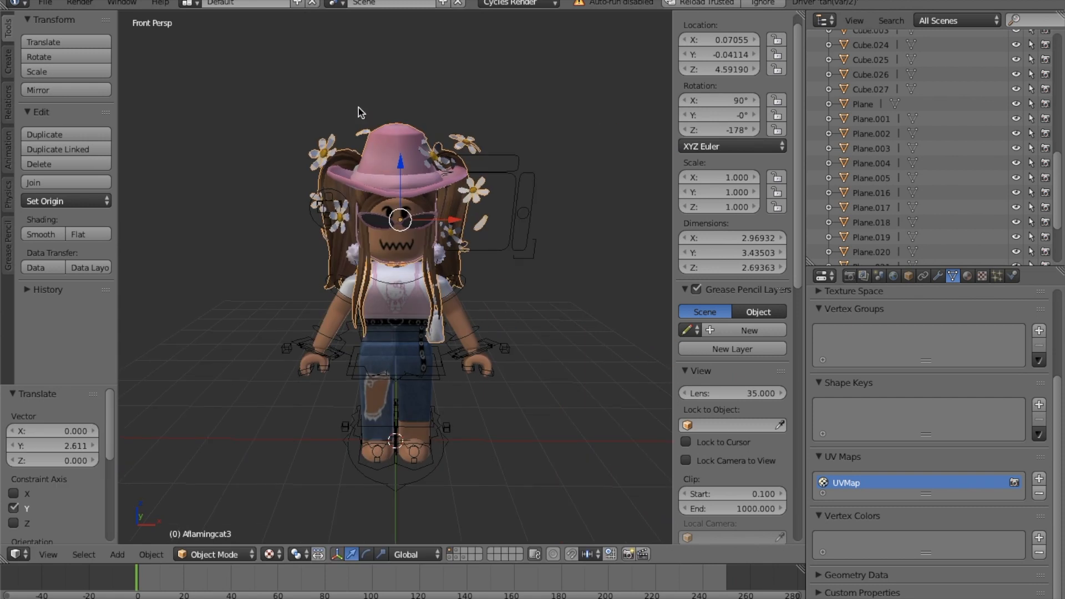
{"action": "left_click", "coordinate": [45, 3]}
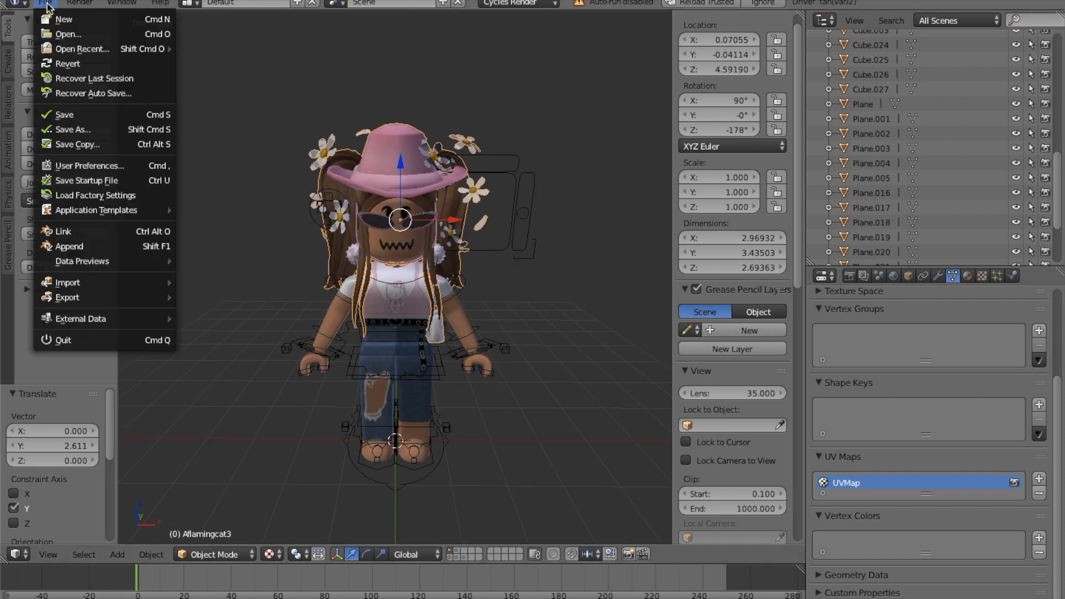
{"action": "mouse_move", "coordinate": [67, 284]}
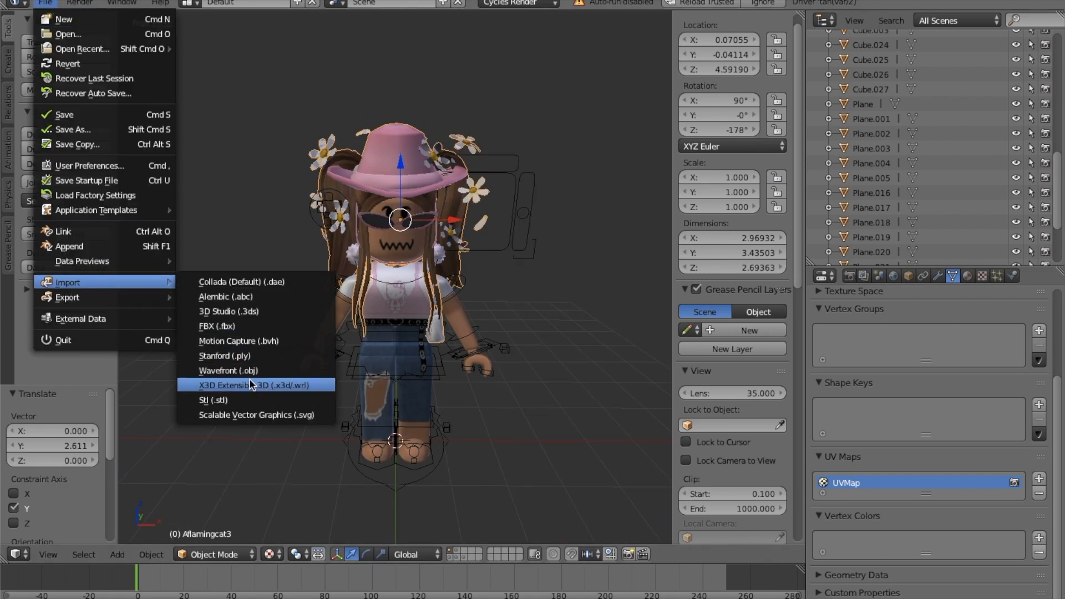
{"action": "left_click", "coordinate": [210, 378]}
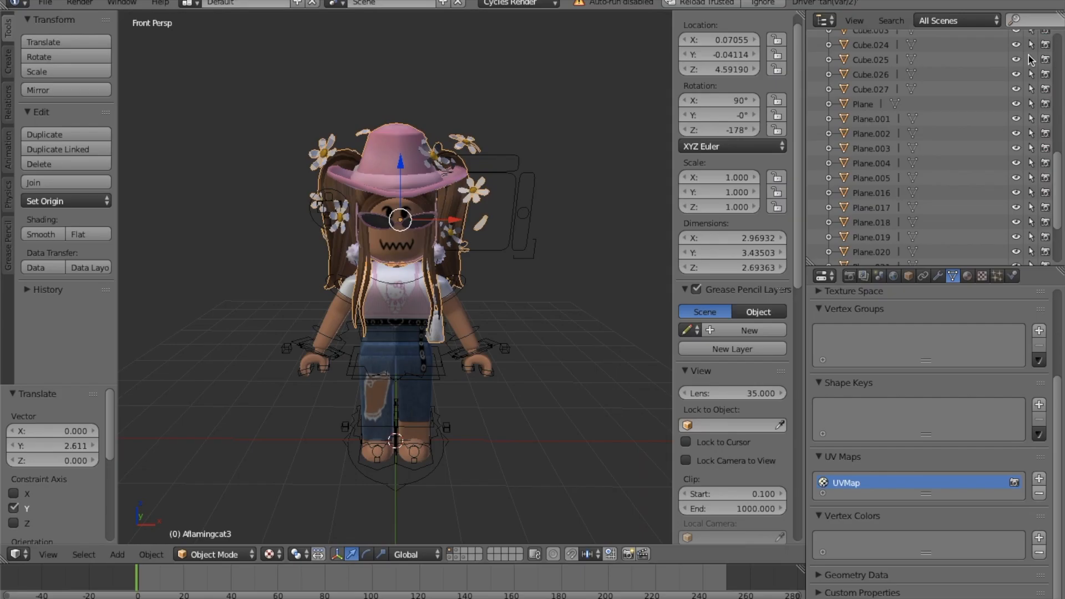
Import the tutorial room's Wavefront OBJ file from the Downloads folder.
{"action": "left_click", "coordinate": [45, 3]}
{"action": "mouse_move", "coordinate": [67, 282]}
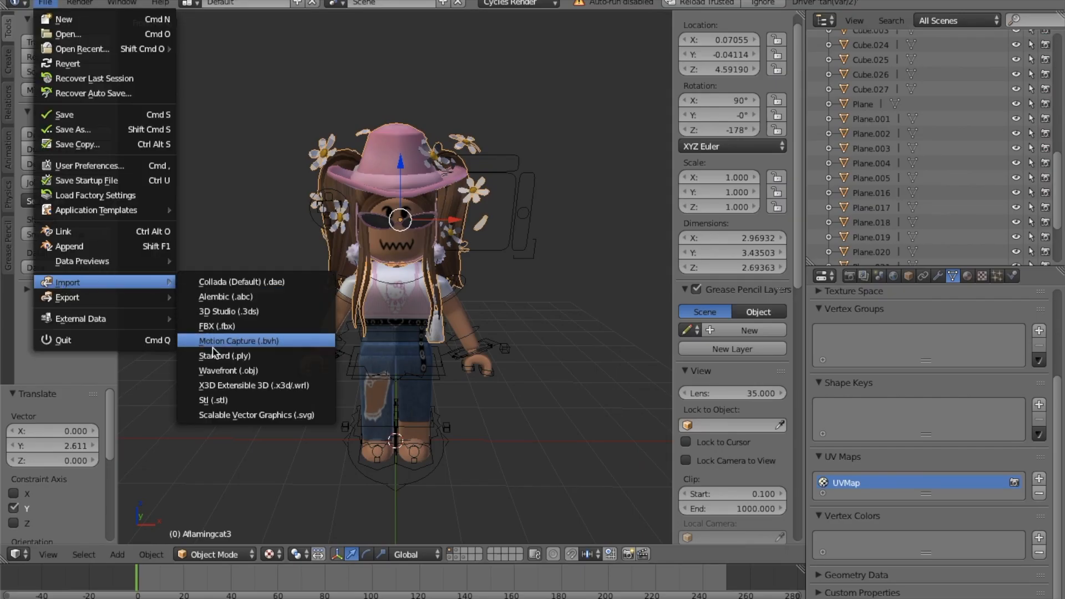
{"action": "left_click", "coordinate": [217, 371]}
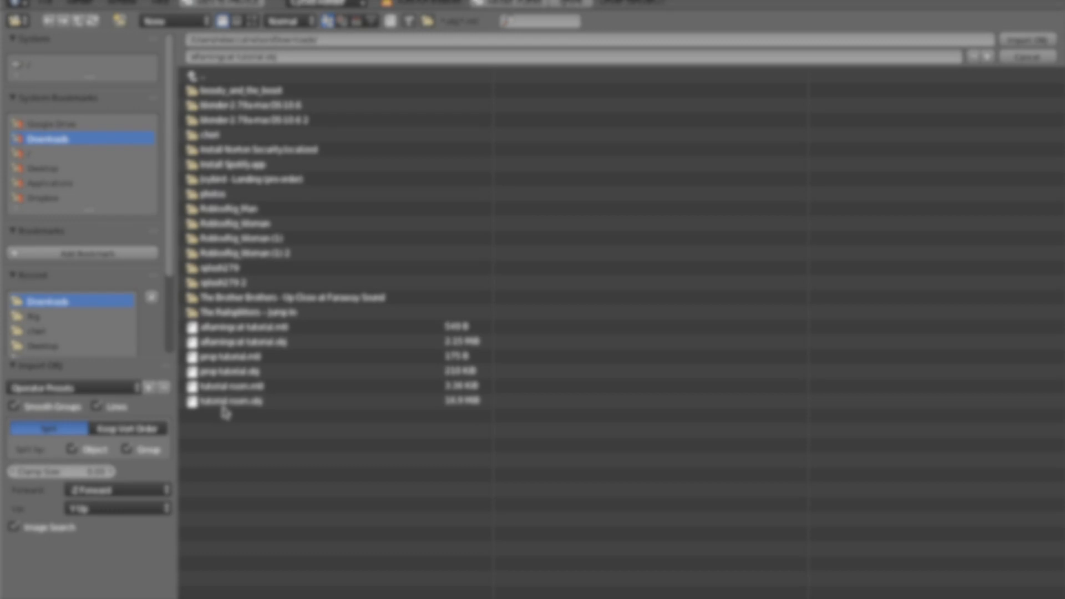
{"action": "left_click", "coordinate": [244, 401]}
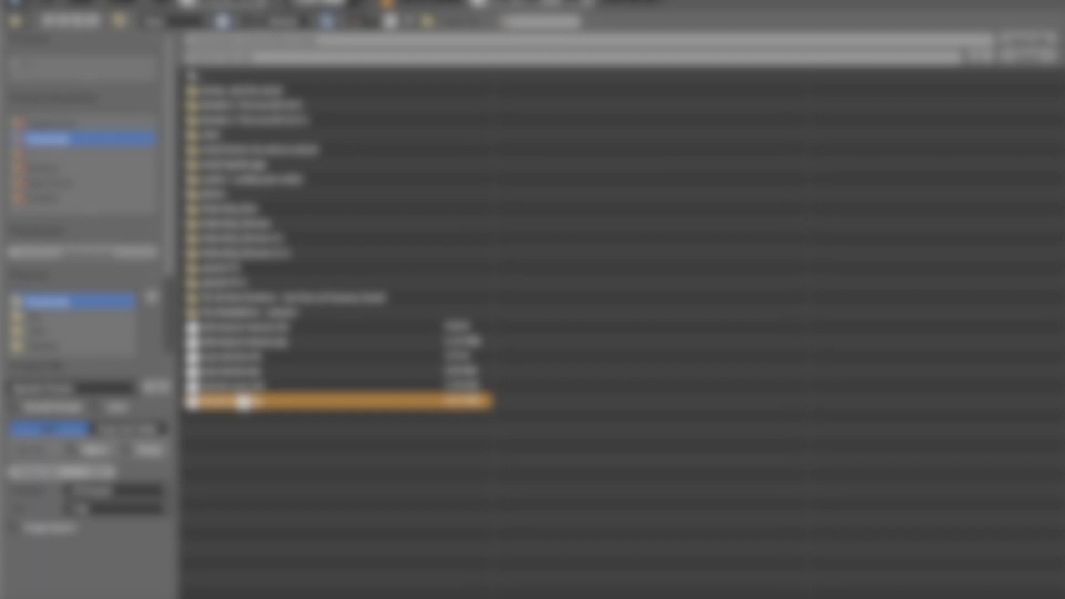
{"action": "double_click", "coordinate": [244, 401]}
Fly the view to the imported park scene and examine its trees, benches, lamp post, bicycle and pavement.
{"action": "key", "text": "shift+f"}
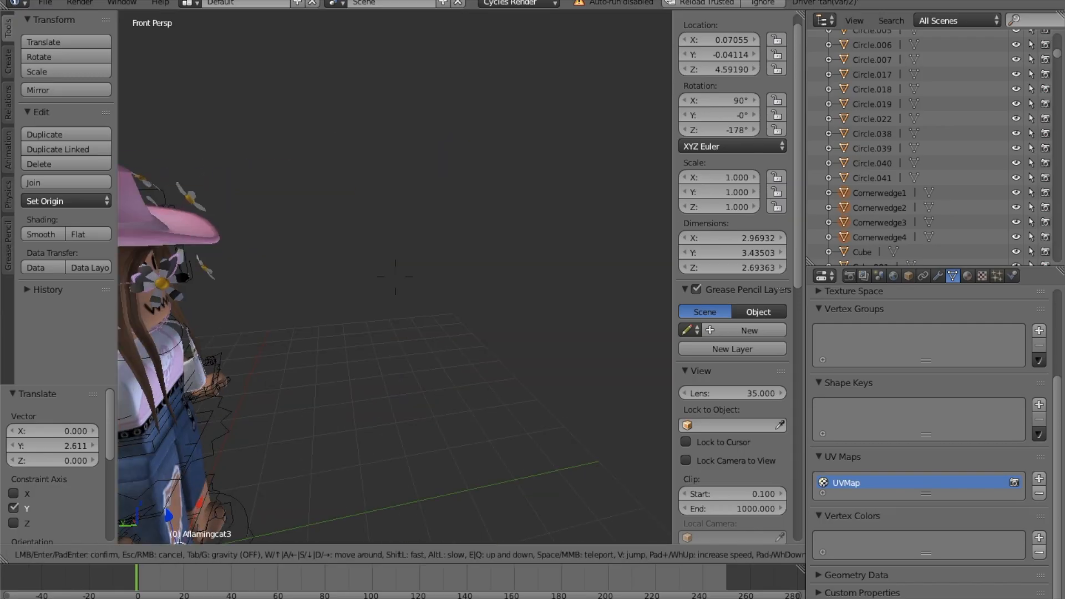
{"action": "key", "text": "d"}
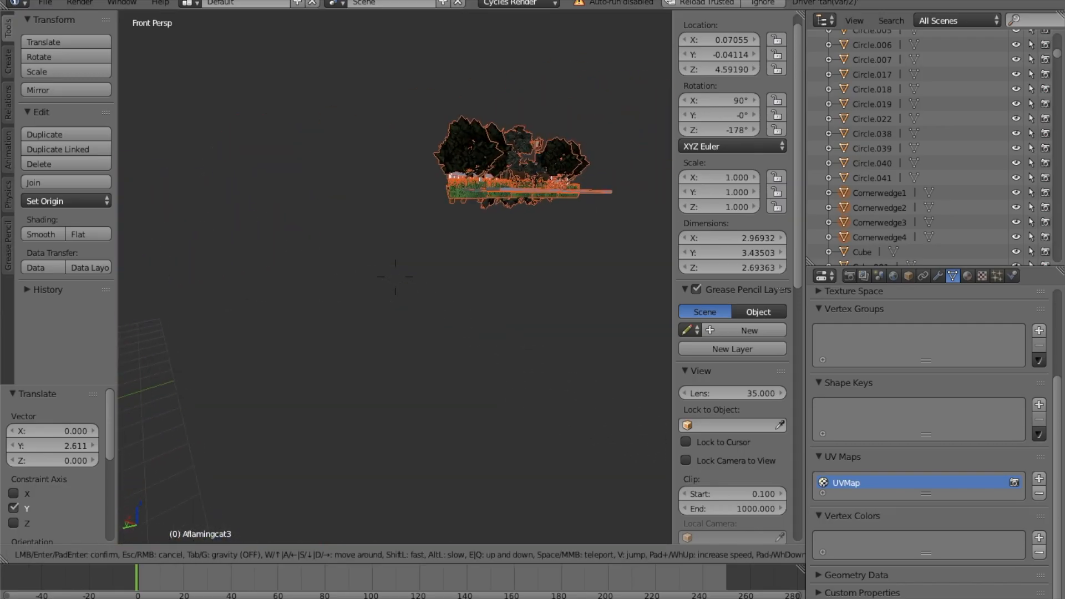
{"action": "key", "text": "d"}
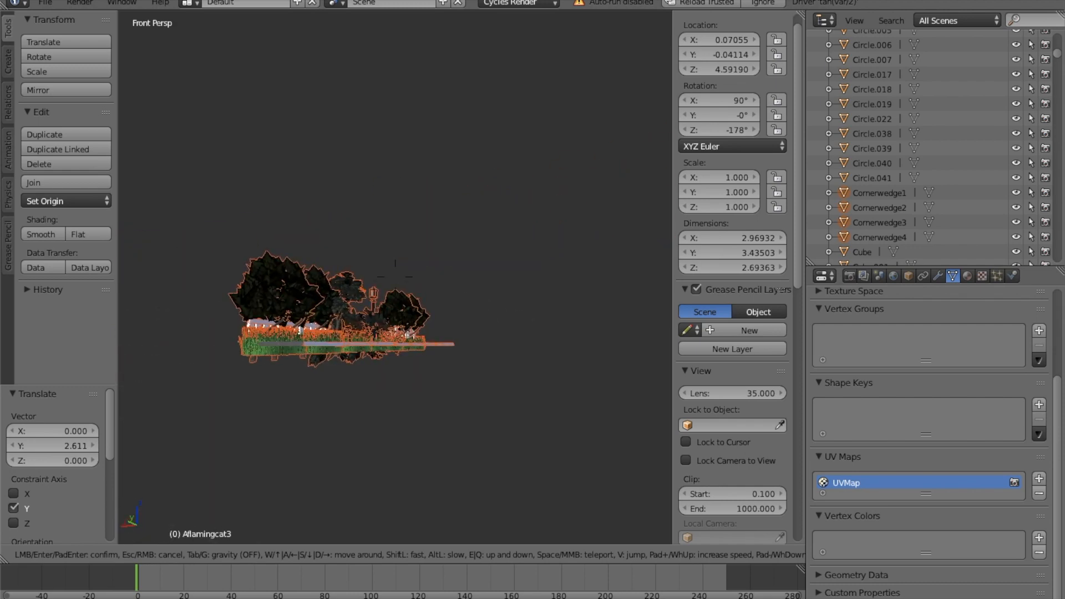
{"action": "key", "text": "w"}
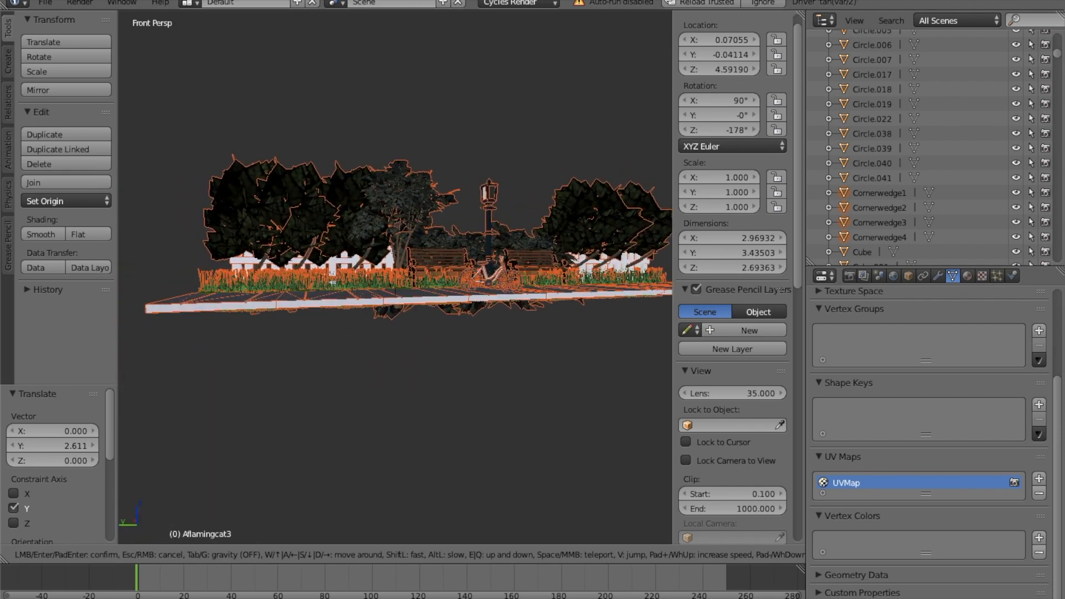
{"action": "key", "text": "w"}
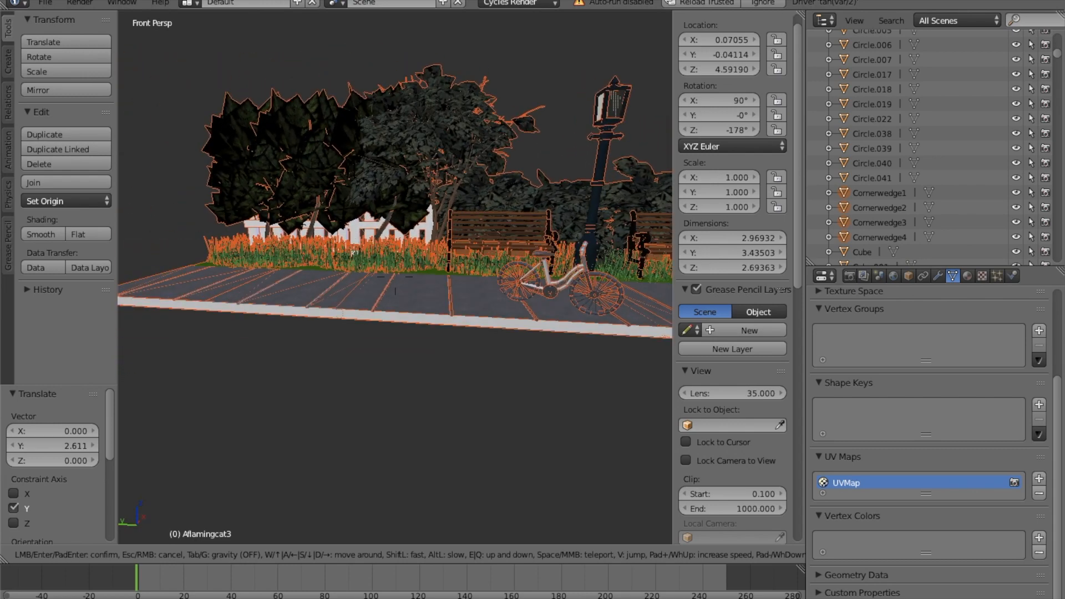
{"action": "key", "text": "s"}
{"action": "key", "text": "Return"}
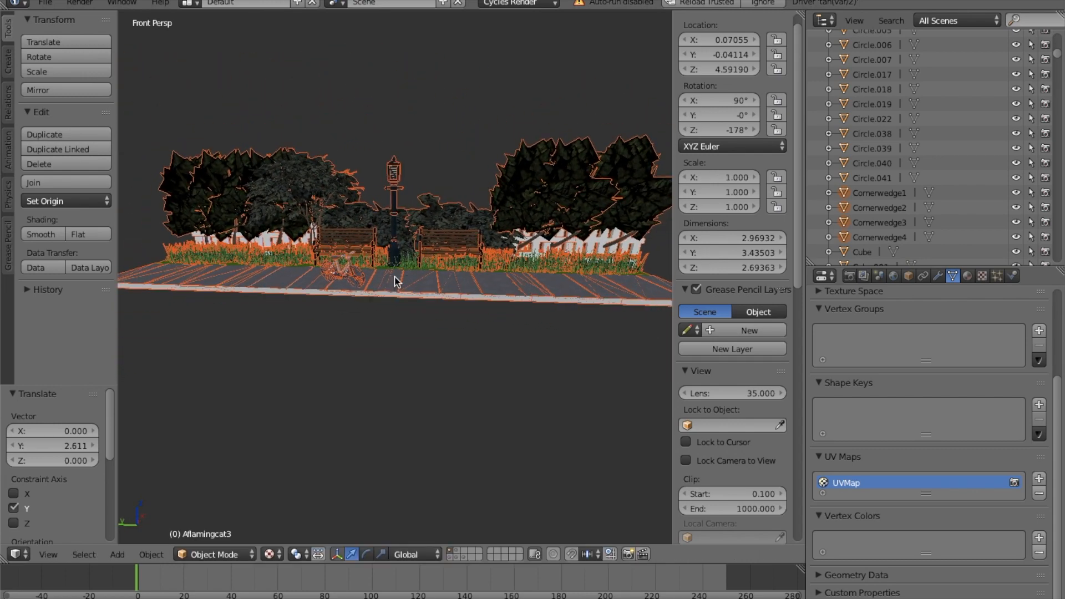
Set the origins of all the park scene pieces to their geometry and join them into one object.
{"action": "left_click", "coordinate": [435, 284]}
{"action": "key", "text": "shift+f"}
{"action": "key", "text": "s"}
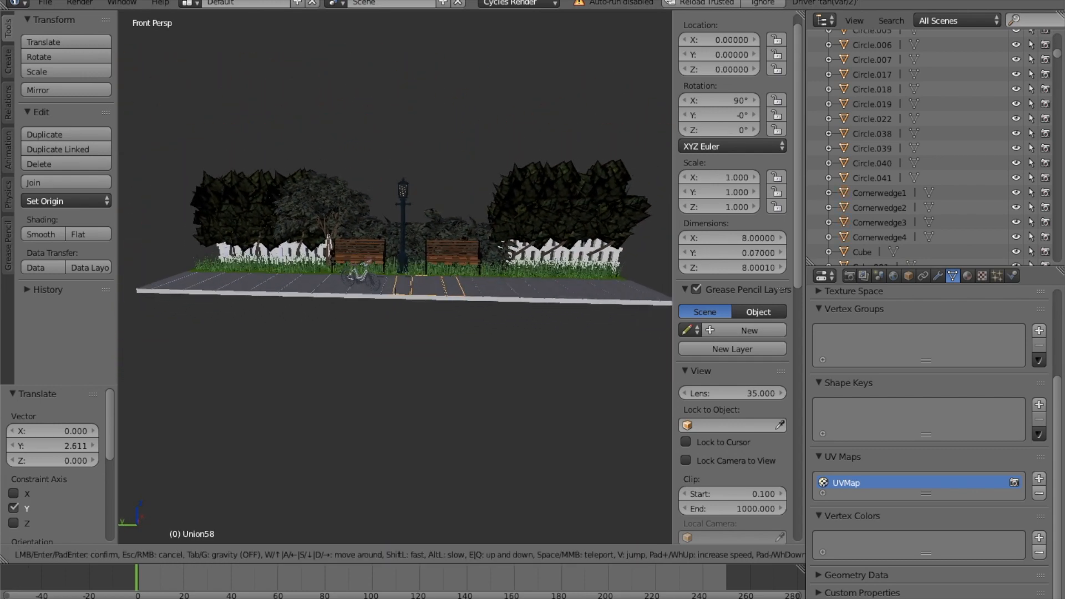
{"action": "key", "text": "Return"}
{"action": "key", "text": "b"}
{"action": "left_click_drag", "start_coordinate": [120, 134], "coordinate": [664, 305]}
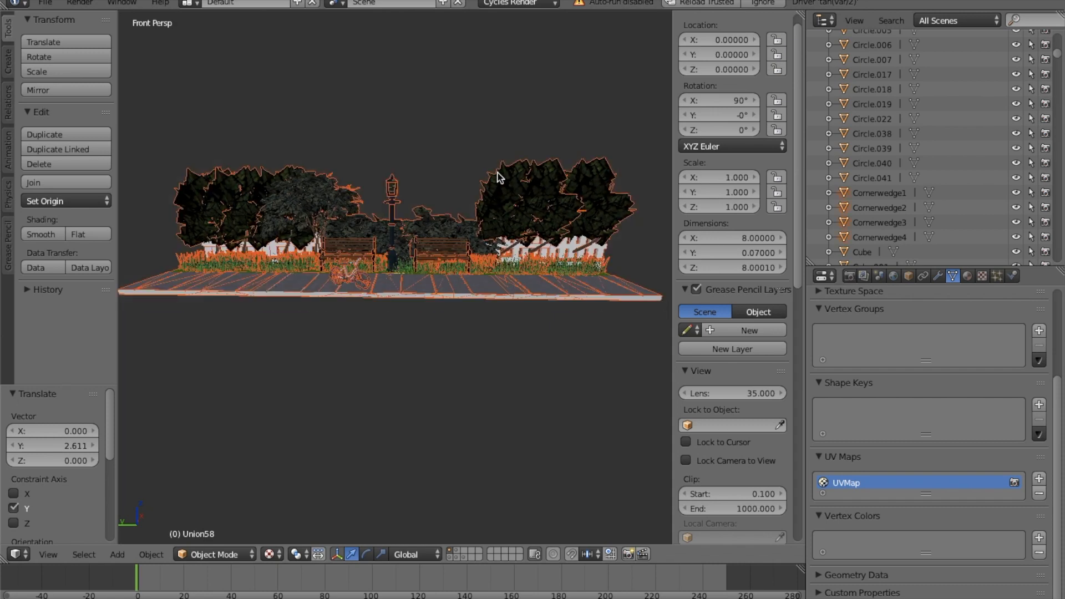
{"action": "left_click", "coordinate": [61, 201]}
{"action": "left_click", "coordinate": [77, 236]}
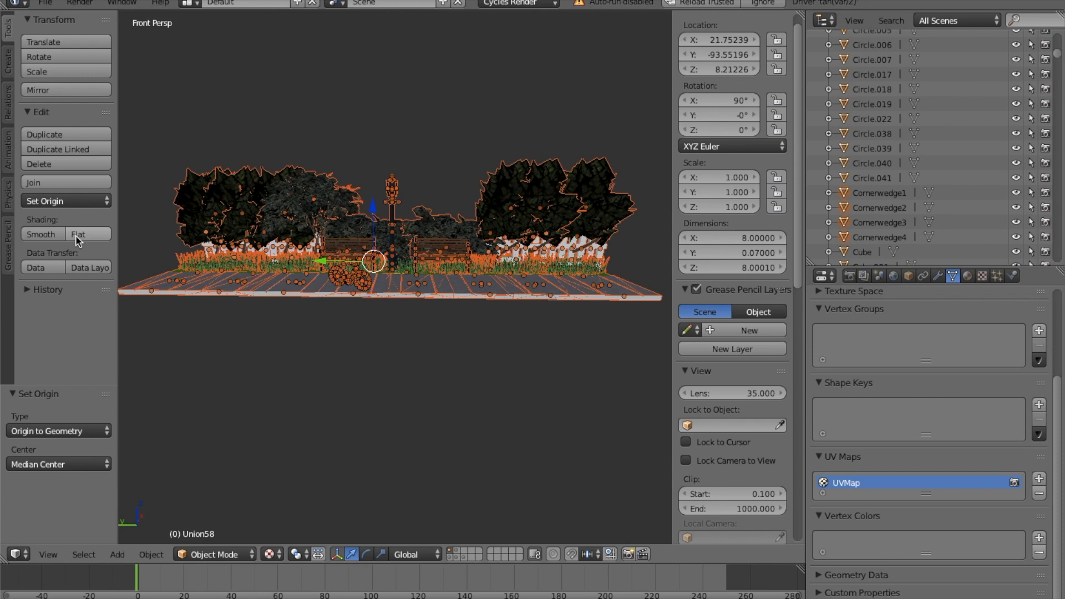
{"action": "left_click", "coordinate": [68, 184]}
Move the joined park scene to the avatar so that a bench stands right behind her.
{"action": "key", "text": "shift+f"}
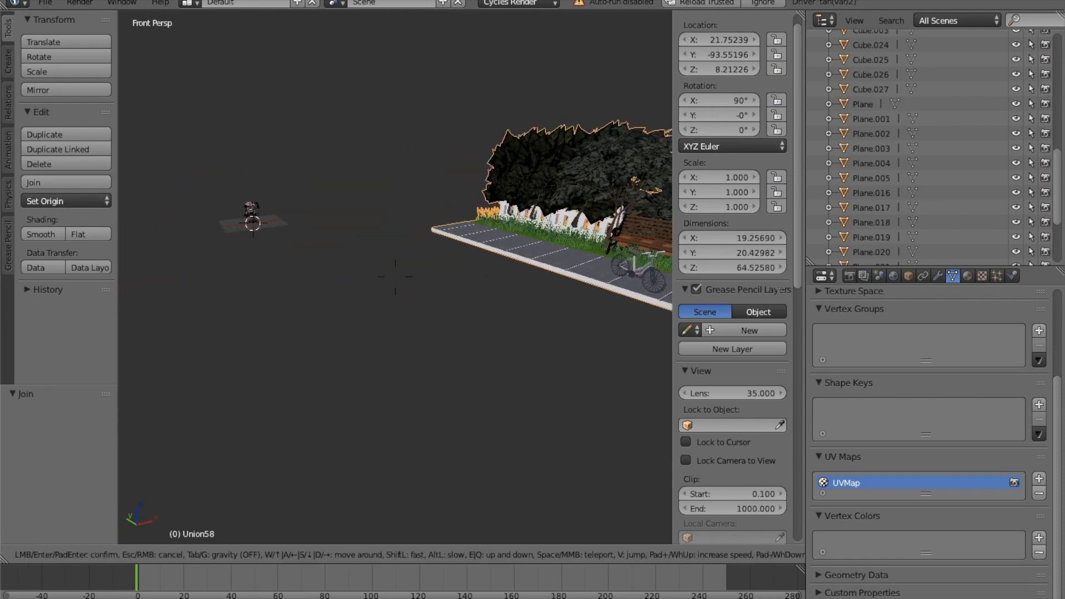
{"action": "left_click", "coordinate": [419, 281]}
{"action": "left_click_drag", "start_coordinate": [527, 259], "coordinate": [189, 197]}
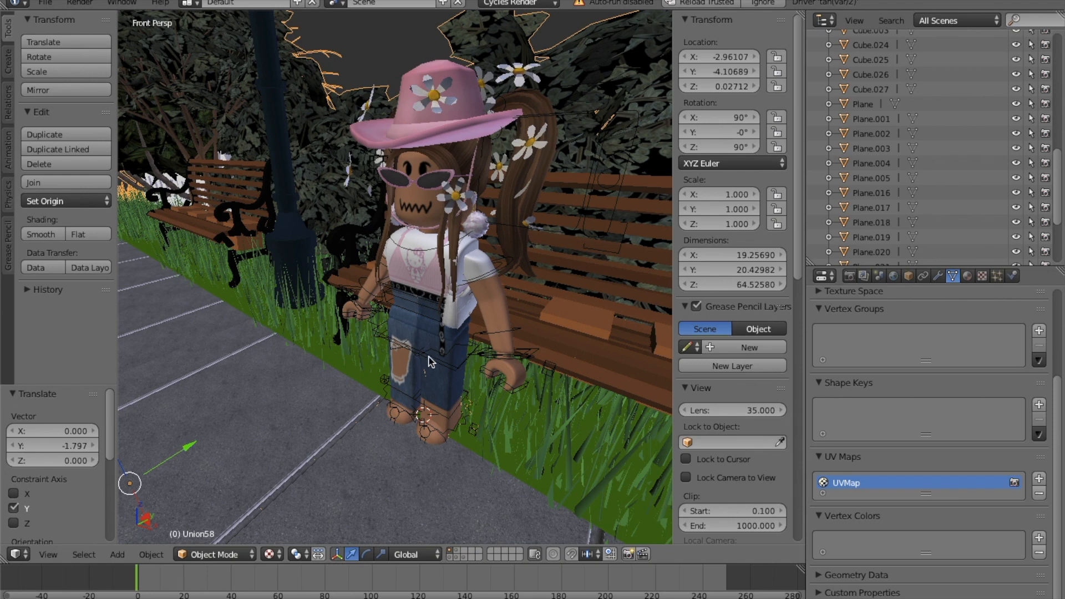
Rotate the avatar's left thigh bone -89.1° about X into a sitting position.
{"action": "right_click", "coordinate": [438, 370]}
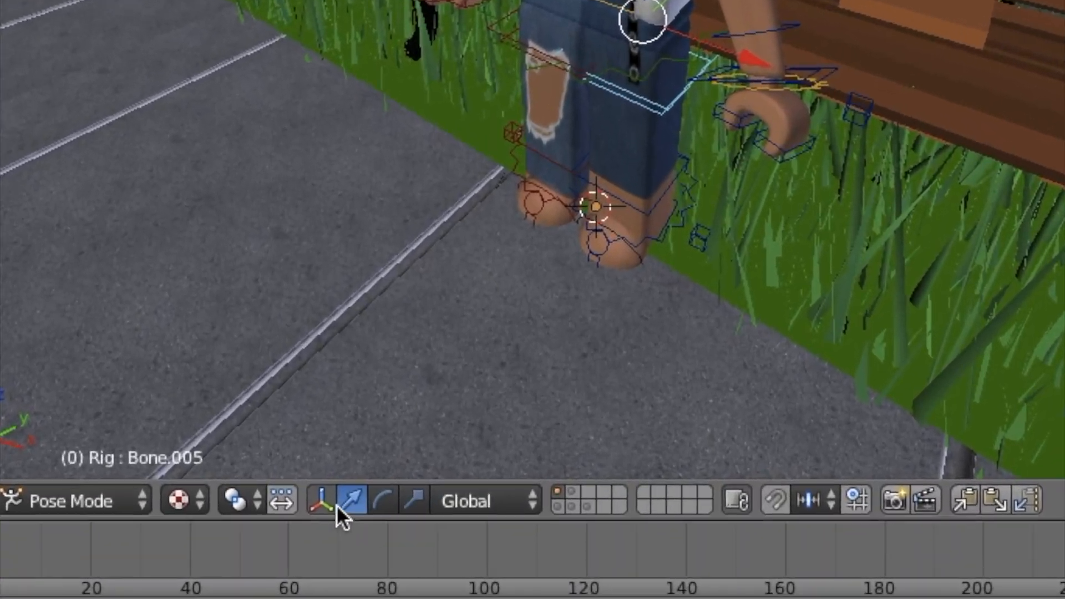
{"action": "left_click", "coordinate": [379, 502]}
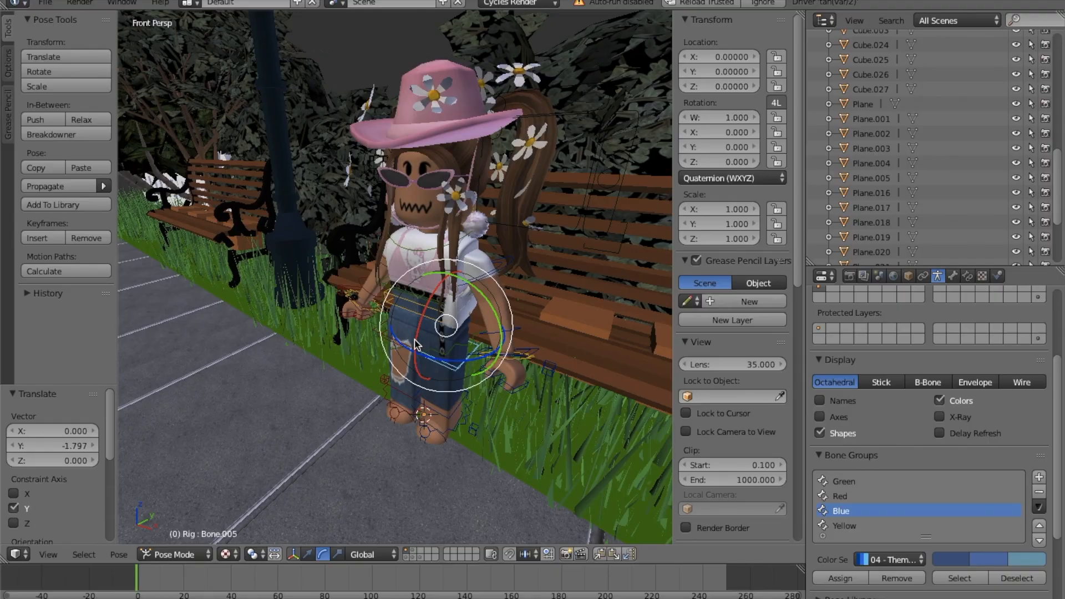
{"action": "left_click_drag", "start_coordinate": [416, 344], "coordinate": [435, 300]}
Raise the avatar's right thigh into a sitting position and bend its lower leg 82.2° about X.
{"action": "key", "text": "shift+f"}
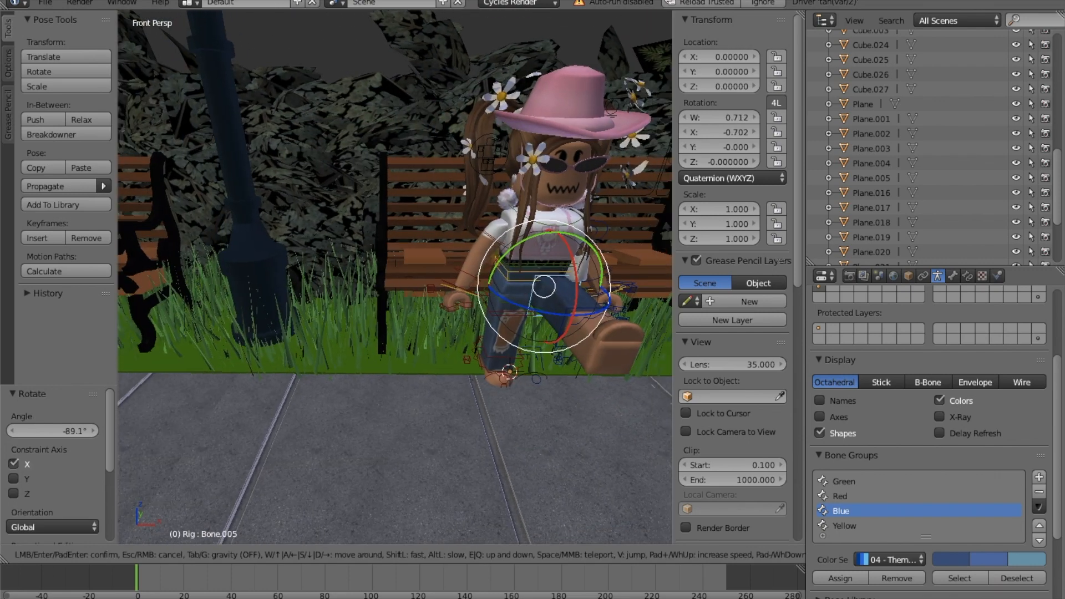
{"action": "left_click", "coordinate": [396, 282]}
{"action": "right_click", "coordinate": [445, 326]}
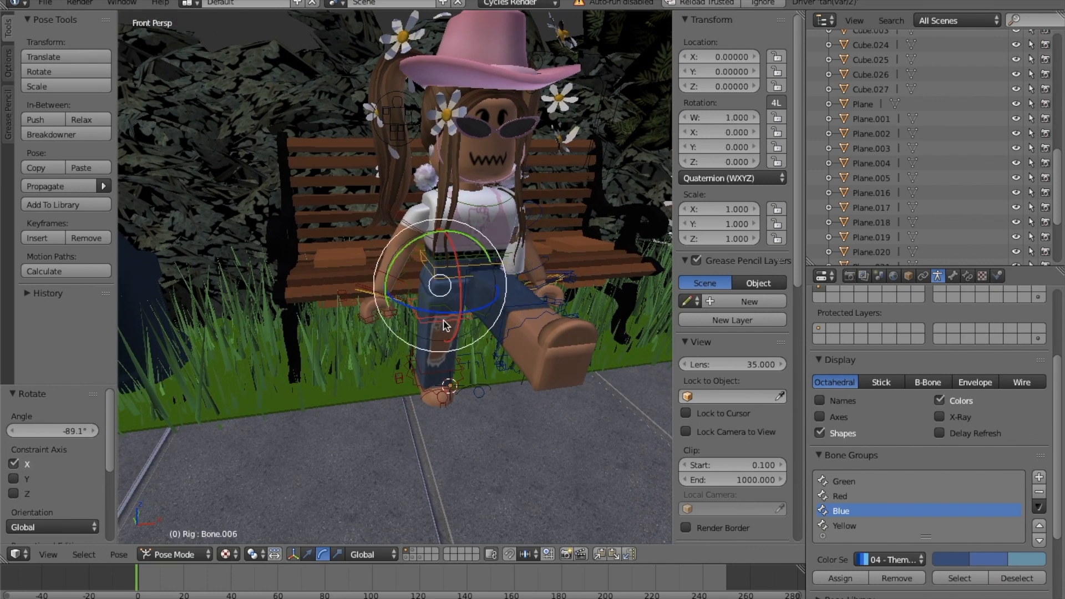
{"action": "left_click_drag", "start_coordinate": [453, 307], "coordinate": [449, 272]}
Bend the avatar's left lower leg down by rotating its bone 101° about X.
{"action": "key", "text": "shift+f"}
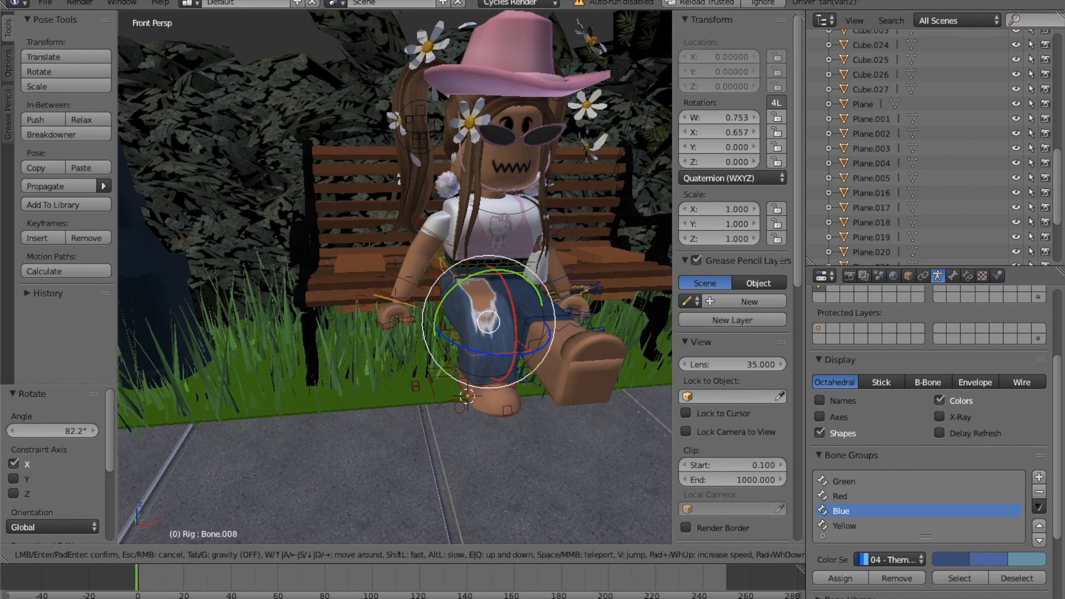
{"action": "key", "text": "w"}
{"action": "left_click", "coordinate": [395, 277]}
{"action": "right_click", "coordinate": [420, 355]}
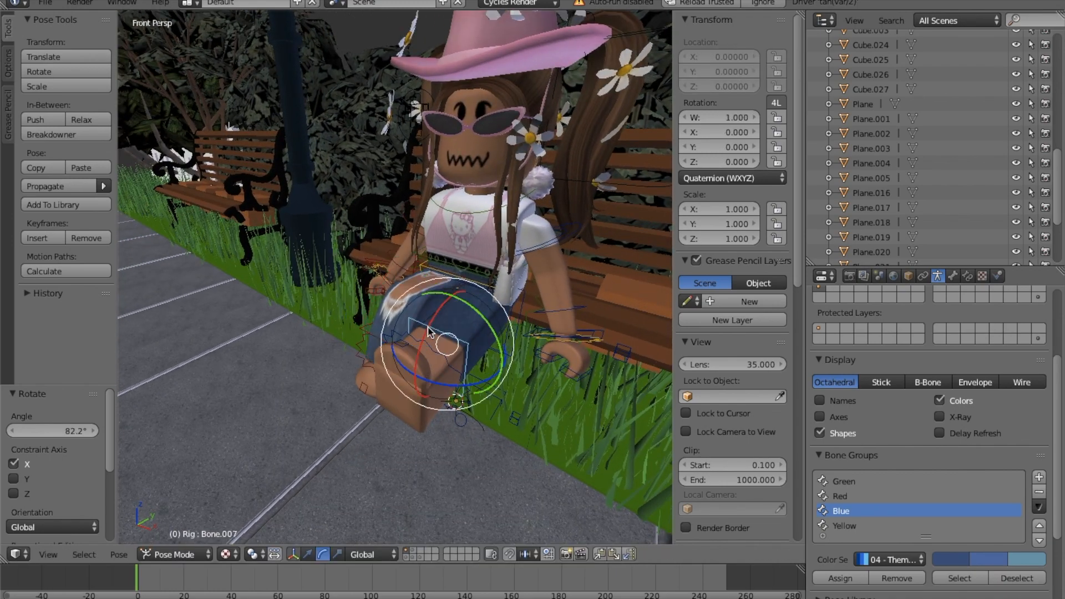
{"action": "key", "text": "r"}
{"action": "left_click", "coordinate": [429, 388]}
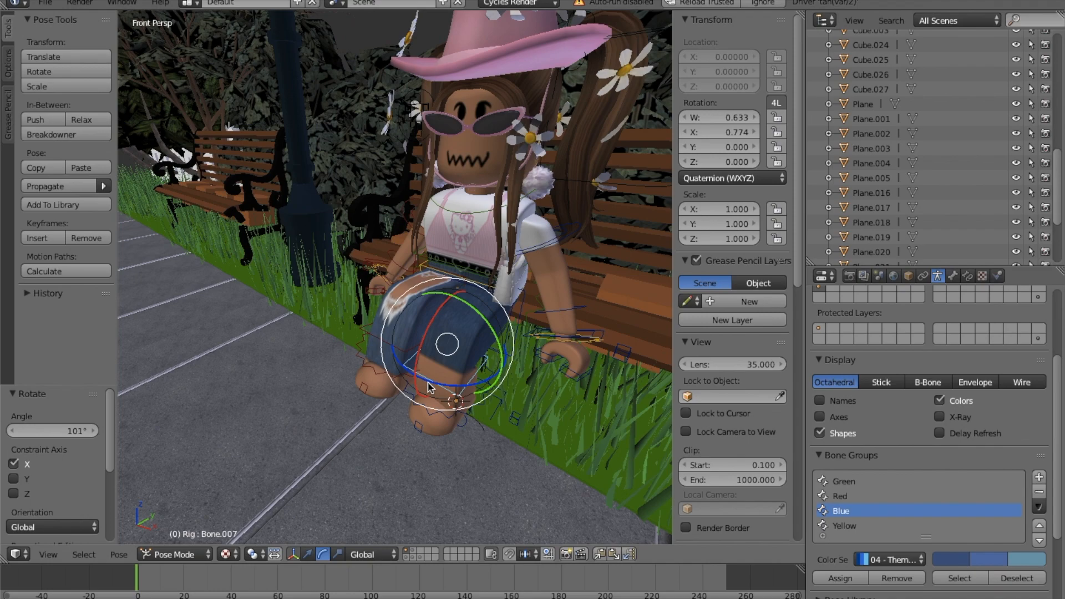
Rotate the avatar's right forearm bone so that the arm bends up in front of her body.
{"action": "key", "text": "shift+f"}
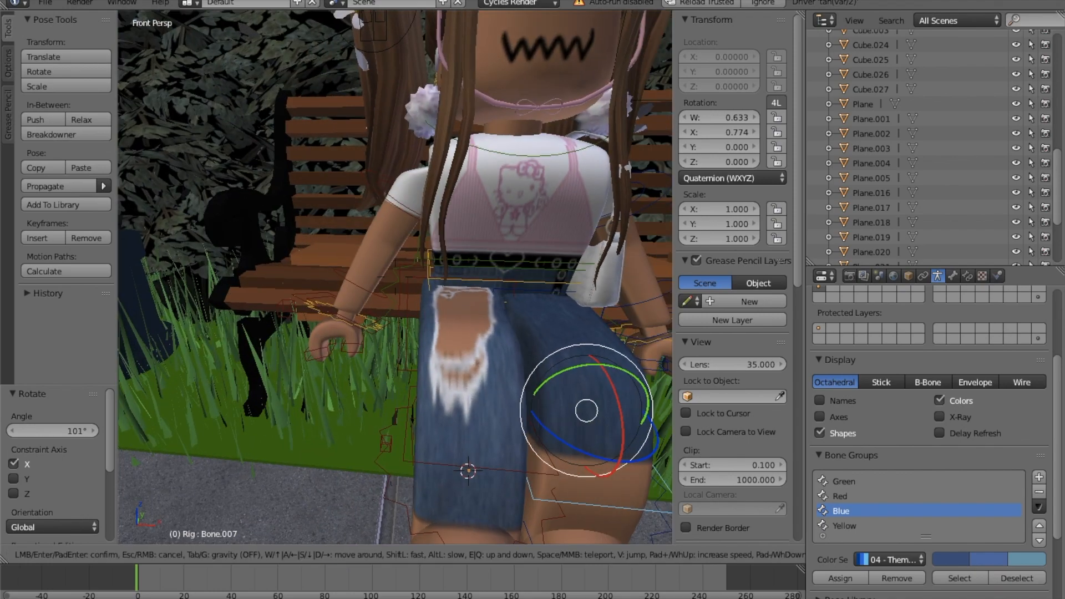
{"action": "key", "text": "w"}
{"action": "key", "text": "Escape"}
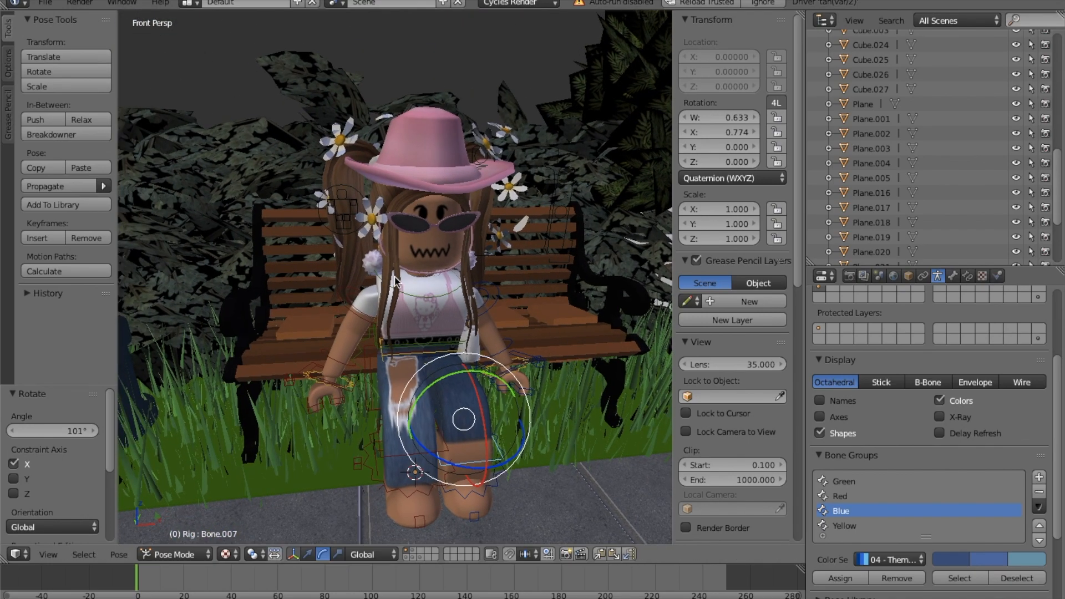
{"action": "right_click", "coordinate": [336, 365]}
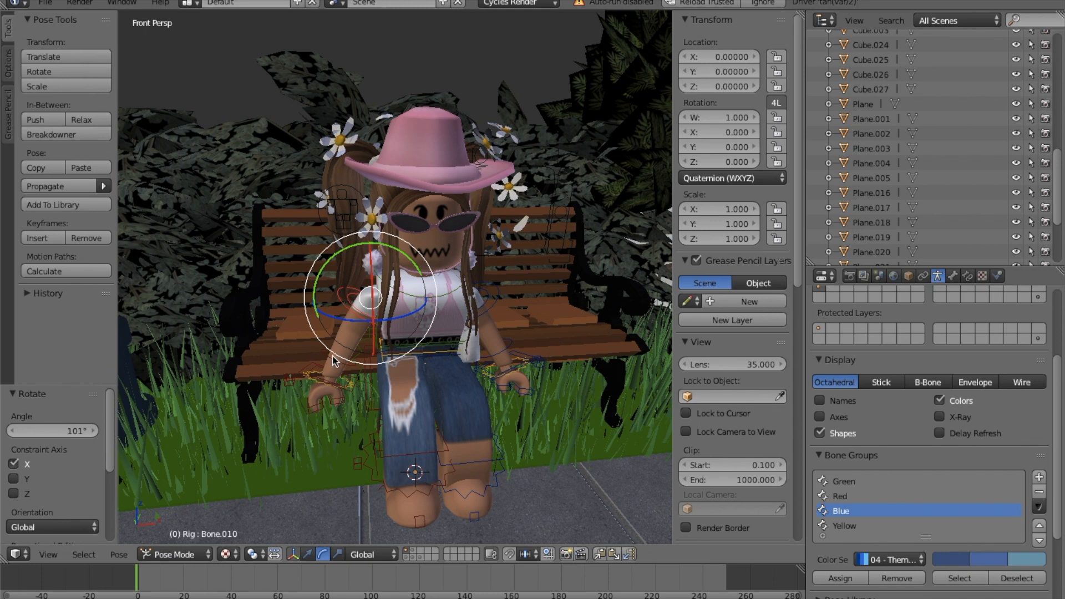
{"action": "right_click", "coordinate": [350, 328]}
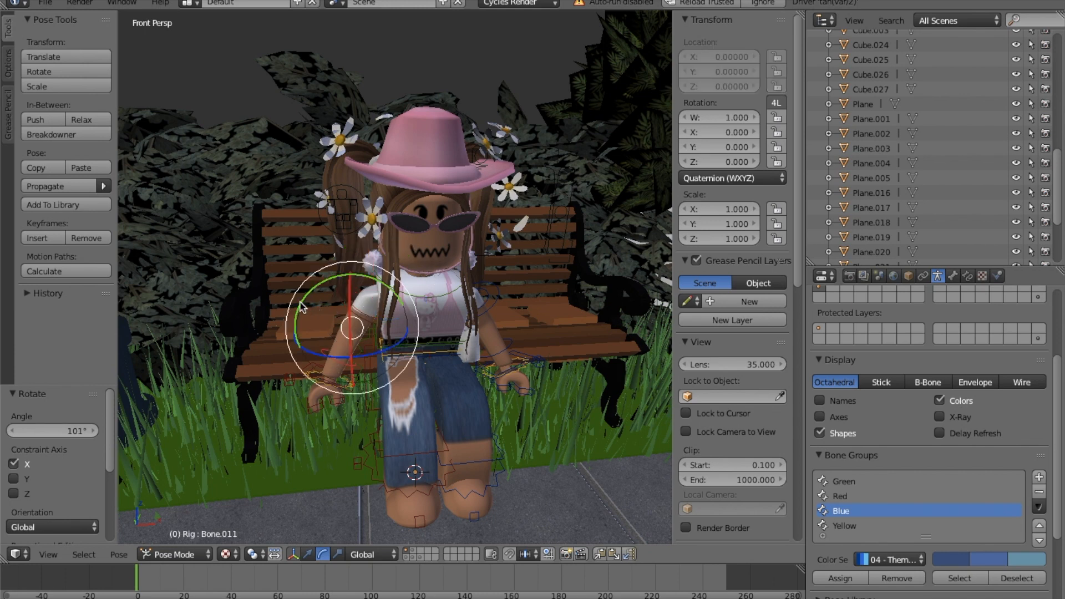
{"action": "left_click_drag", "start_coordinate": [299, 304], "coordinate": [284, 350]}
{"action": "left_click_drag", "start_coordinate": [388, 392], "coordinate": [369, 318]}
Rotate the avatar's right upper arm to lift the hand before her chest, finishing with -12.1° about Z.
{"action": "right_click", "coordinate": [355, 310]}
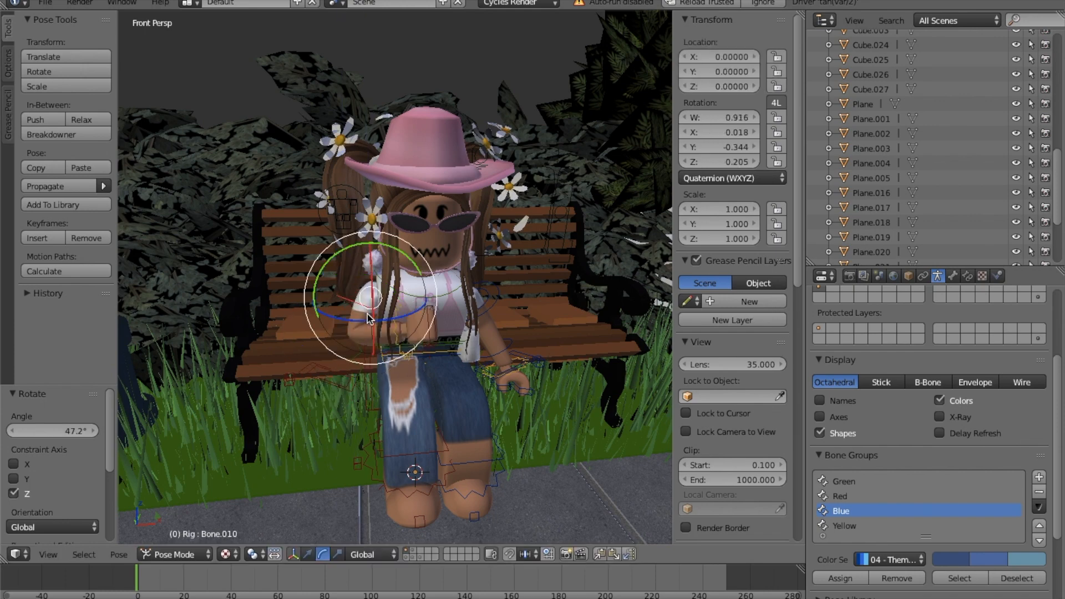
{"action": "key", "text": "shift+f"}
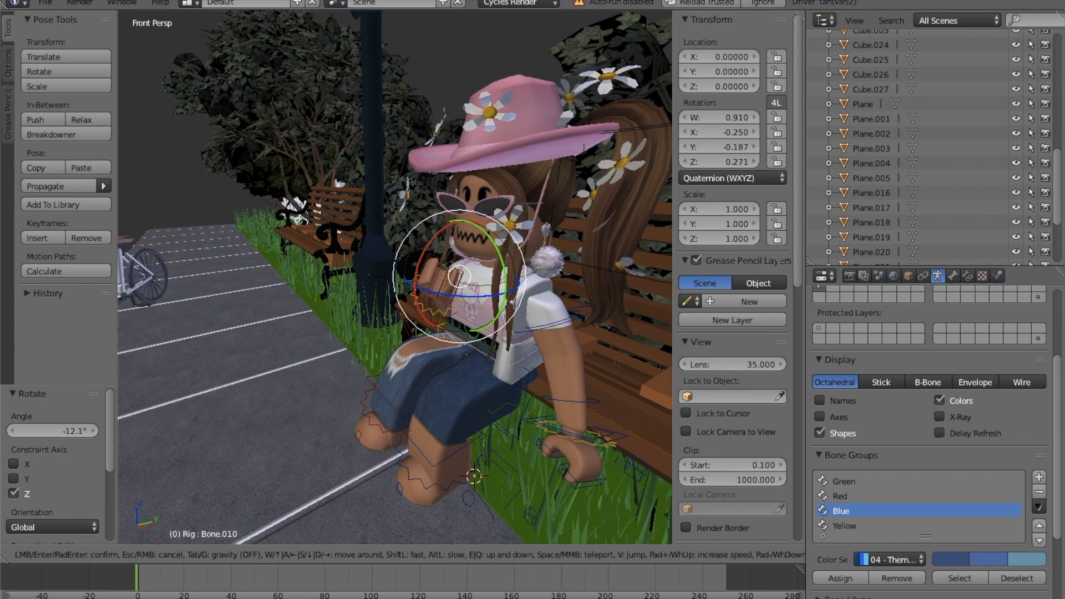
{"action": "left_click", "coordinate": [401, 300]}
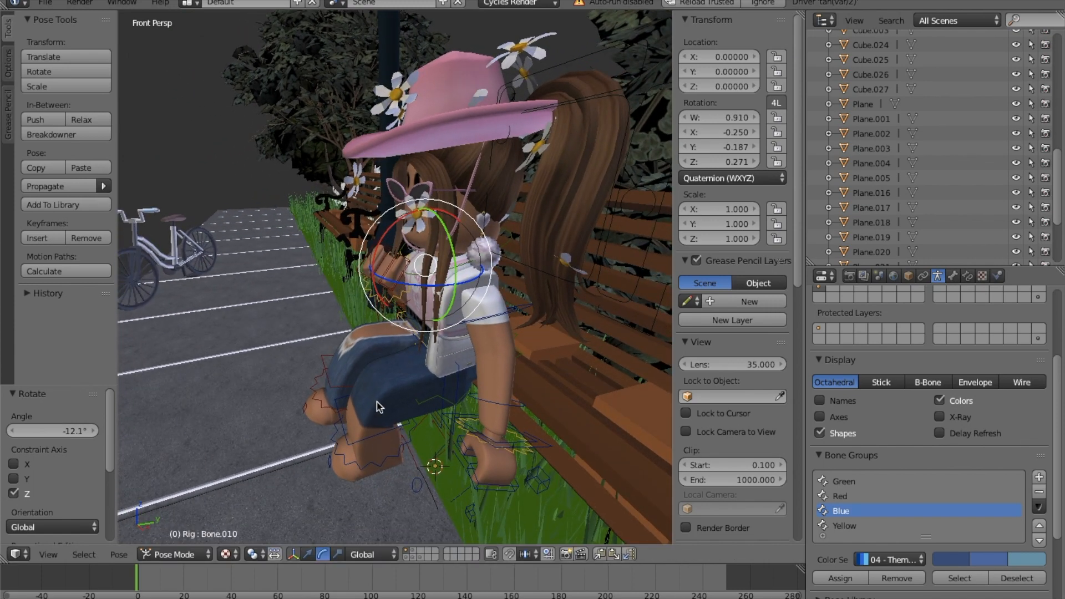
Raise the whole posed avatar along Z to the height of the bench seat, finishing with a 0.395 move.
{"action": "right_click", "coordinate": [361, 380]}
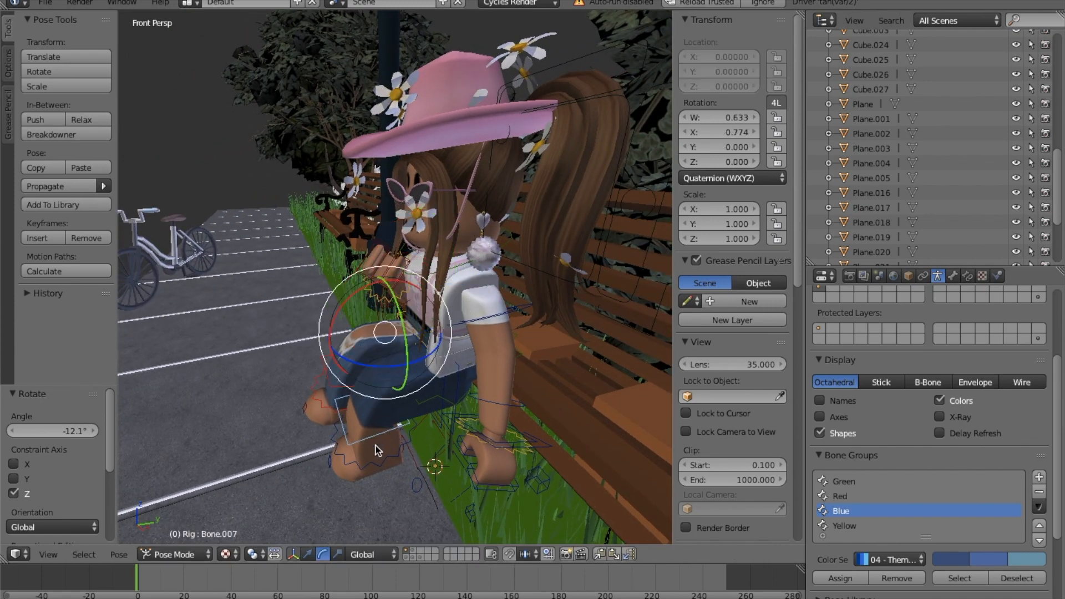
{"action": "left_click", "coordinate": [306, 554]}
{"action": "left_click_drag", "start_coordinate": [420, 147], "coordinate": [401, 61]}
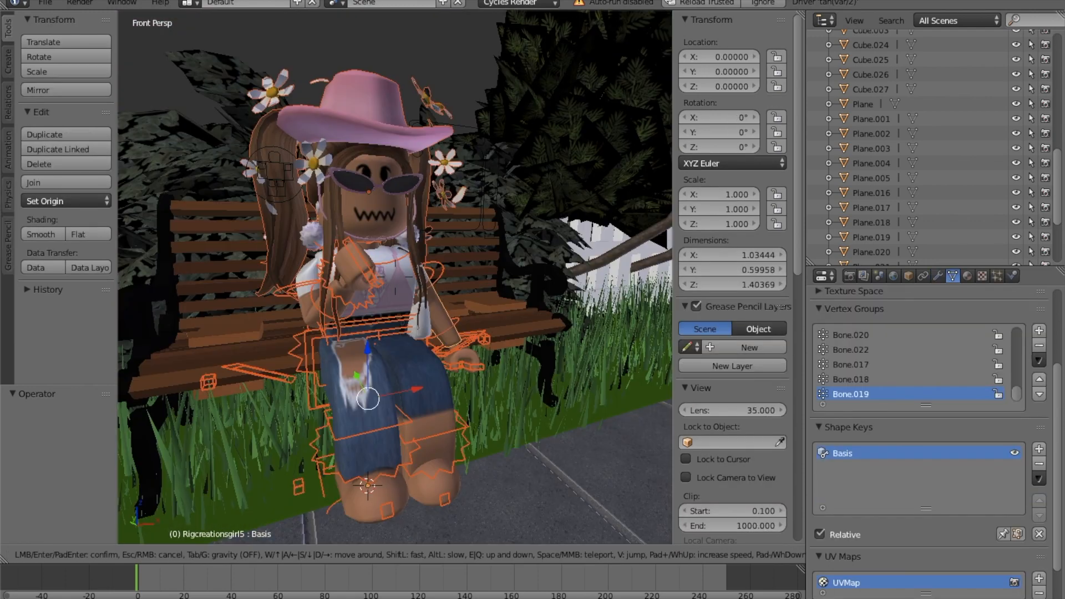
{"action": "key", "text": "s"}
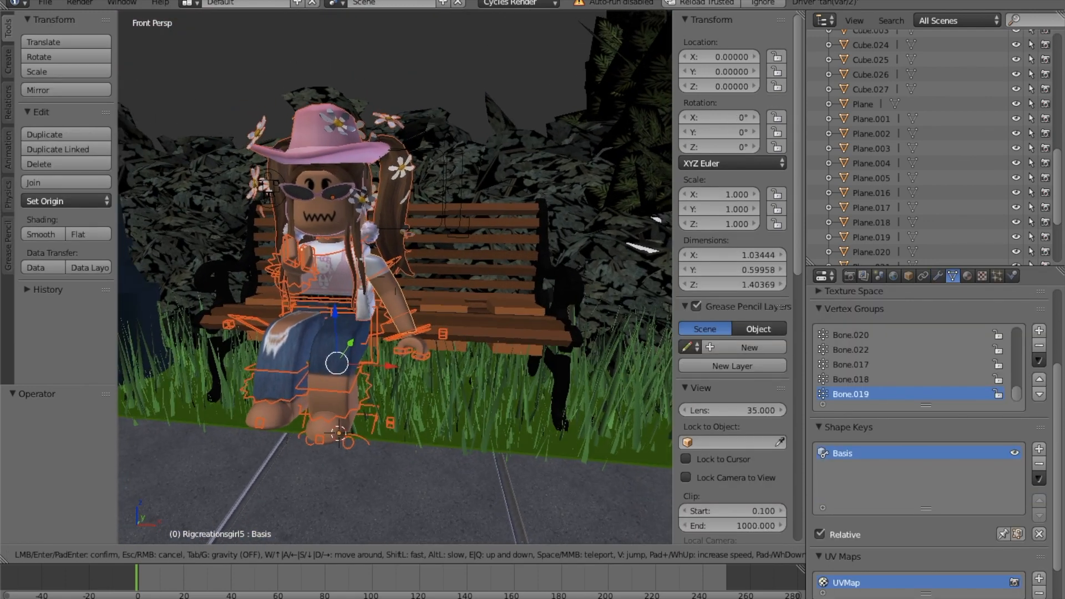
{"action": "key", "text": "w"}
{"action": "key", "text": "s"}
{"action": "left_click", "coordinate": [396, 281]}
{"action": "left_click_drag", "start_coordinate": [411, 320], "coordinate": [401, 299]}
Move the avatar 1.147 along Y so that she sits back on the bench.
{"action": "key", "text": "shift+f"}
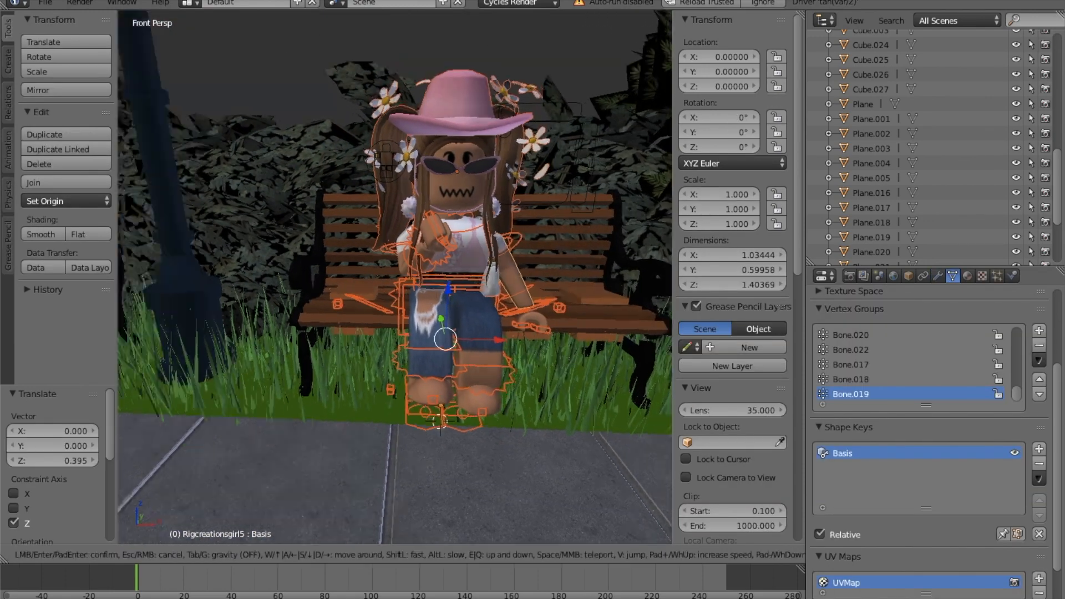
{"action": "key", "text": "a"}
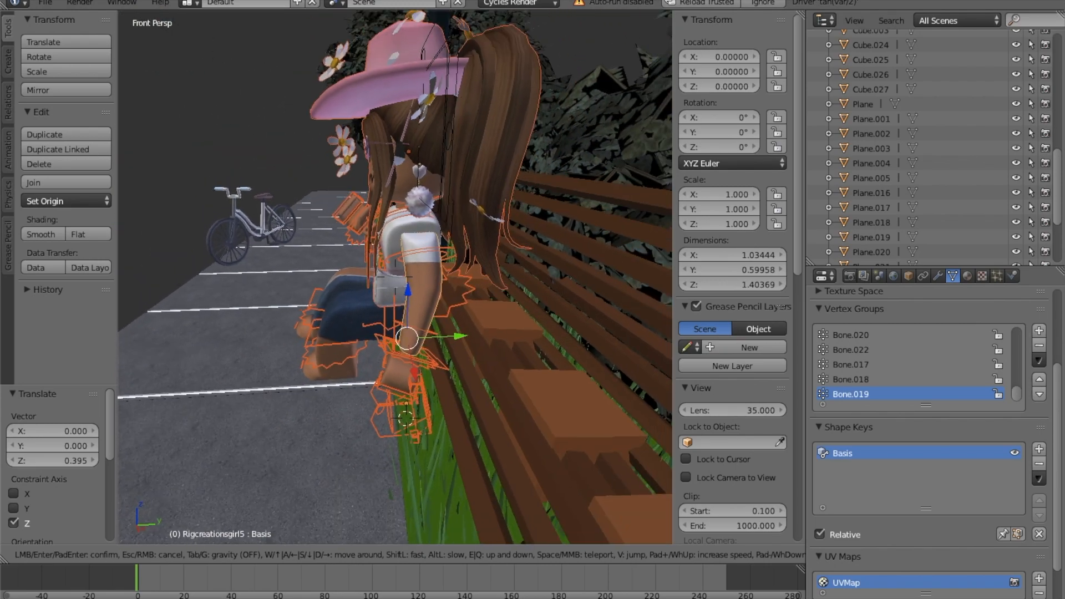
{"action": "left_click", "coordinate": [396, 284]}
{"action": "left_click_drag", "start_coordinate": [431, 341], "coordinate": [488, 339]}
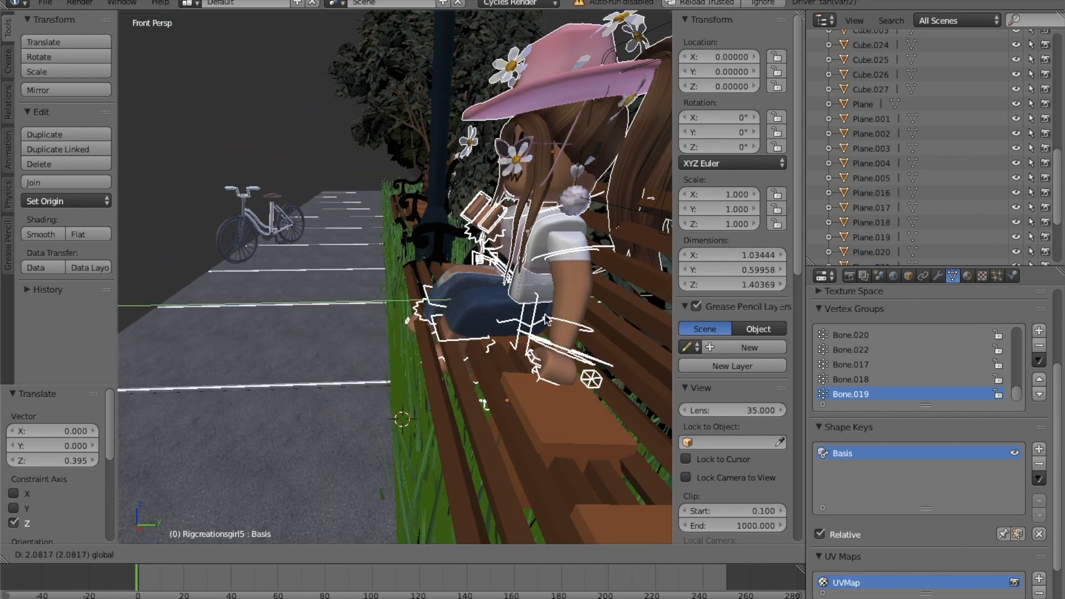
{"action": "key", "text": "shift+f"}
{"action": "key", "text": "w"}
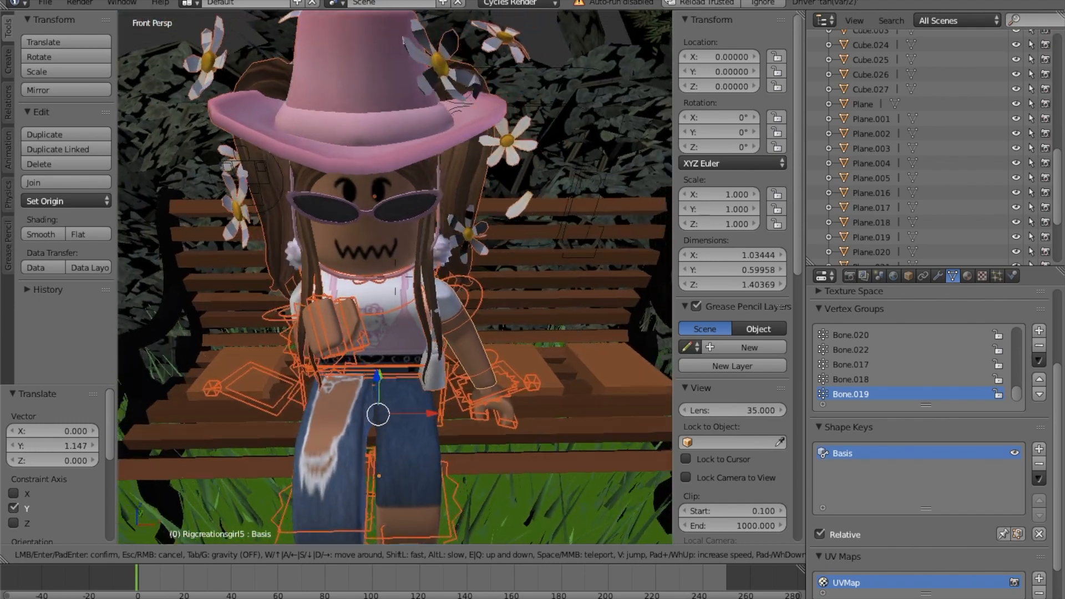
{"action": "key", "text": "s"}
{"action": "key", "text": "w"}
{"action": "key", "text": "s"}
{"action": "key", "text": "Return"}
Import the cat model's Wavefront OBJ file into the scene.
{"action": "left_click", "coordinate": [46, 3]}
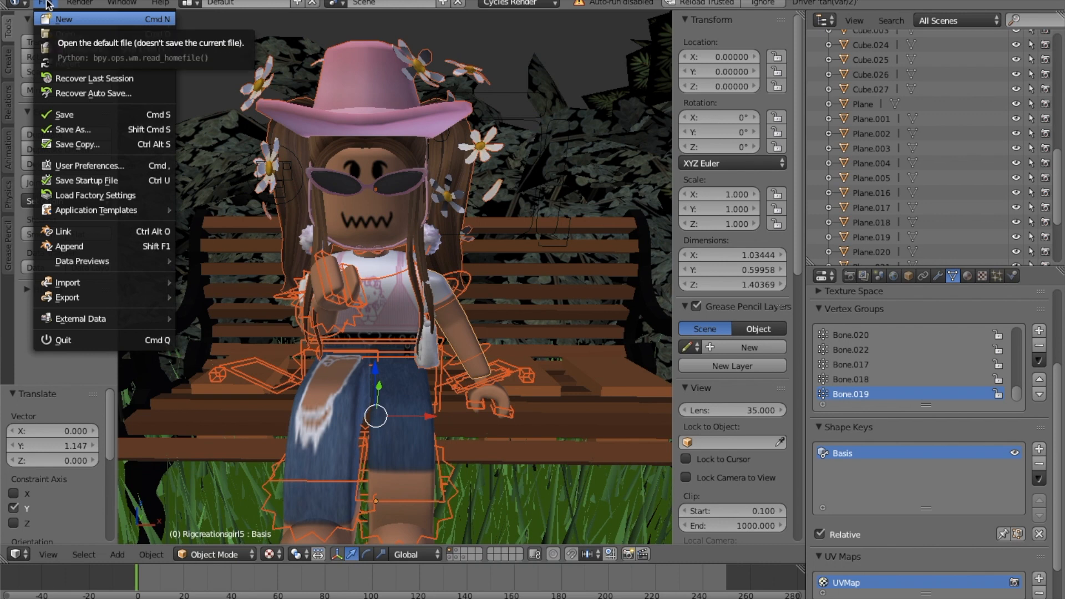
{"action": "mouse_move", "coordinate": [139, 282]}
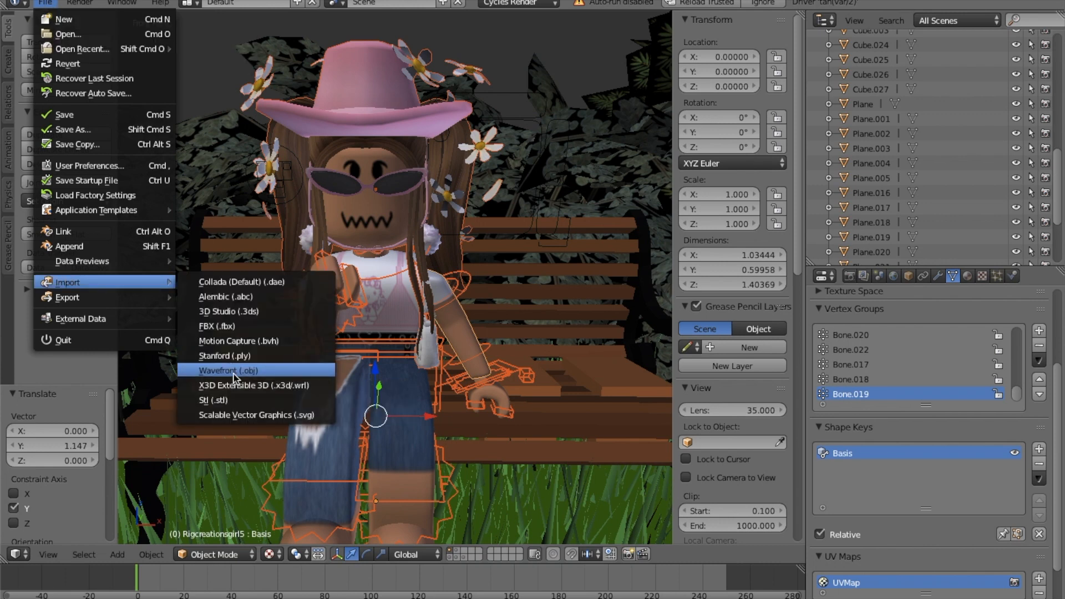
{"action": "left_click", "coordinate": [233, 370]}
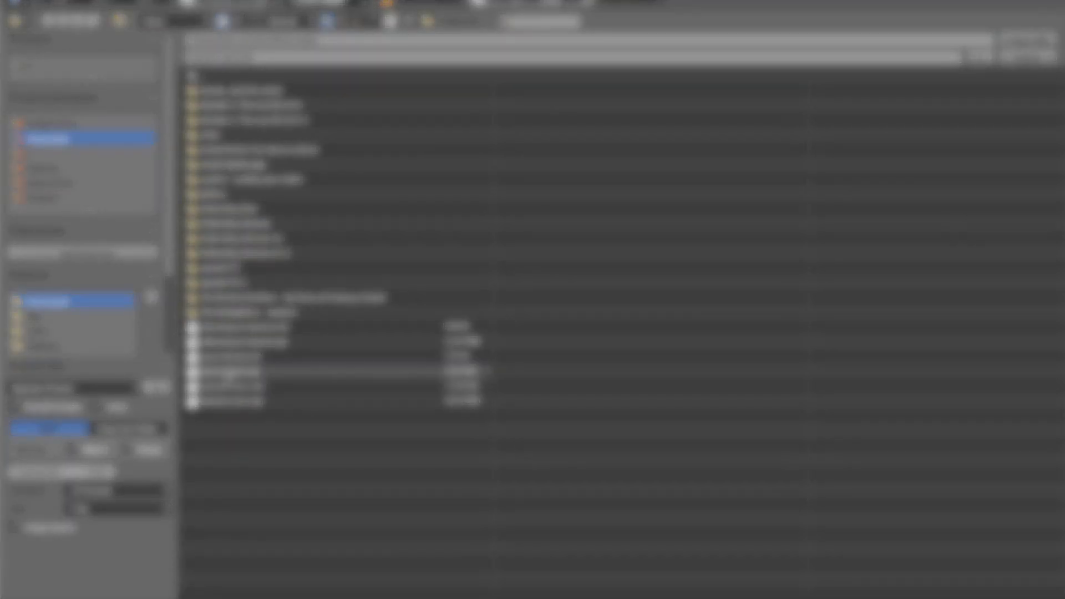
{"action": "double_click", "coordinate": [225, 371]}
Set the origins of the five imported cat pieces to their geometry and join them into one object.
{"action": "key", "text": "shift+f"}
{"action": "key", "text": "s"}
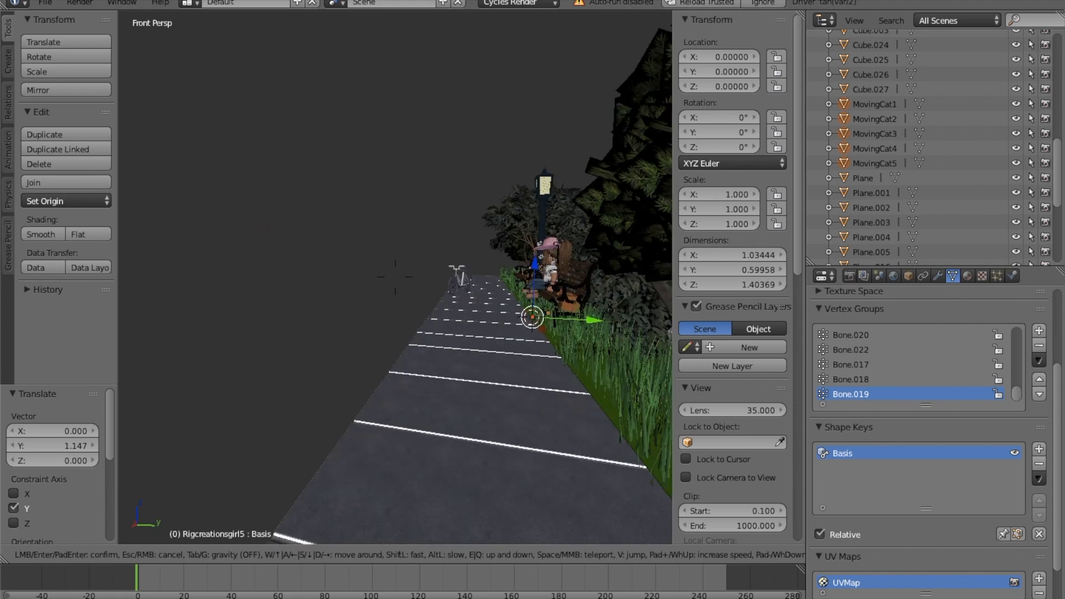
{"action": "key", "text": "Return"}
{"action": "right_click", "coordinate": [344, 264]}
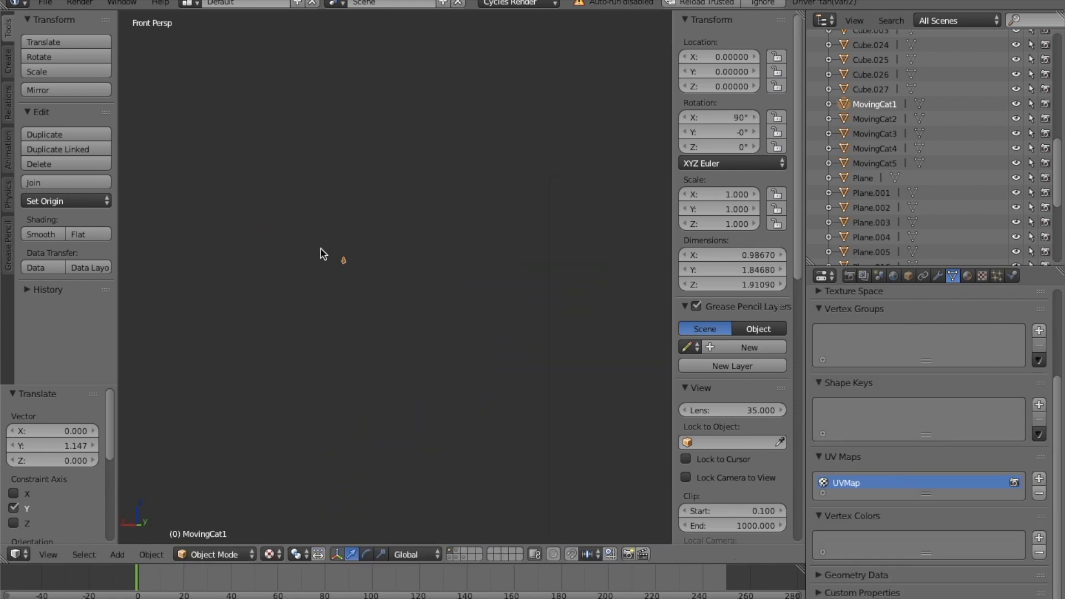
{"action": "left_click", "coordinate": [89, 200]}
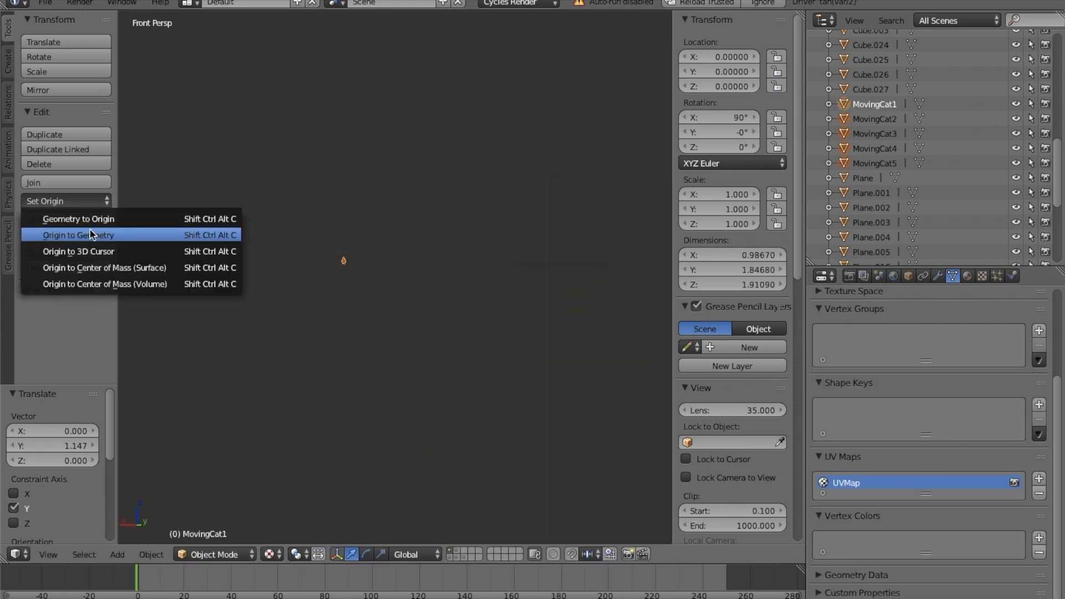
{"action": "left_click", "coordinate": [93, 238]}
{"action": "left_click", "coordinate": [68, 184]}
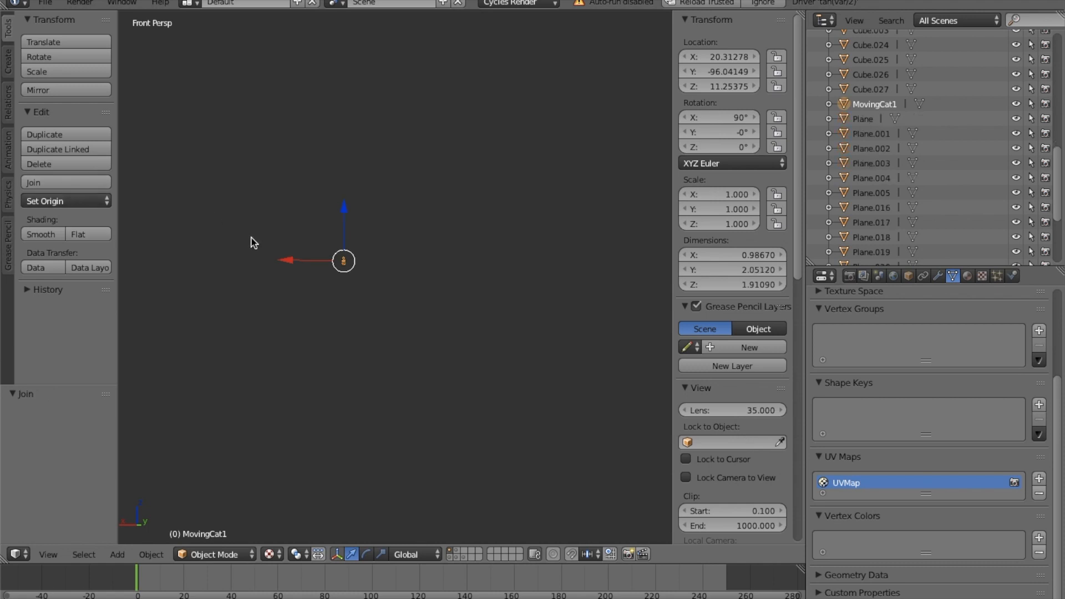
Move the joined cat along X and Y, including 91.864 along Y, bringing it into the park at the avatar's bench.
{"action": "key", "text": "g"}
{"action": "key", "text": "x"}
{"action": "left_click", "coordinate": [563, 324]}
{"action": "key", "text": "g"}
{"action": "key", "text": "y"}
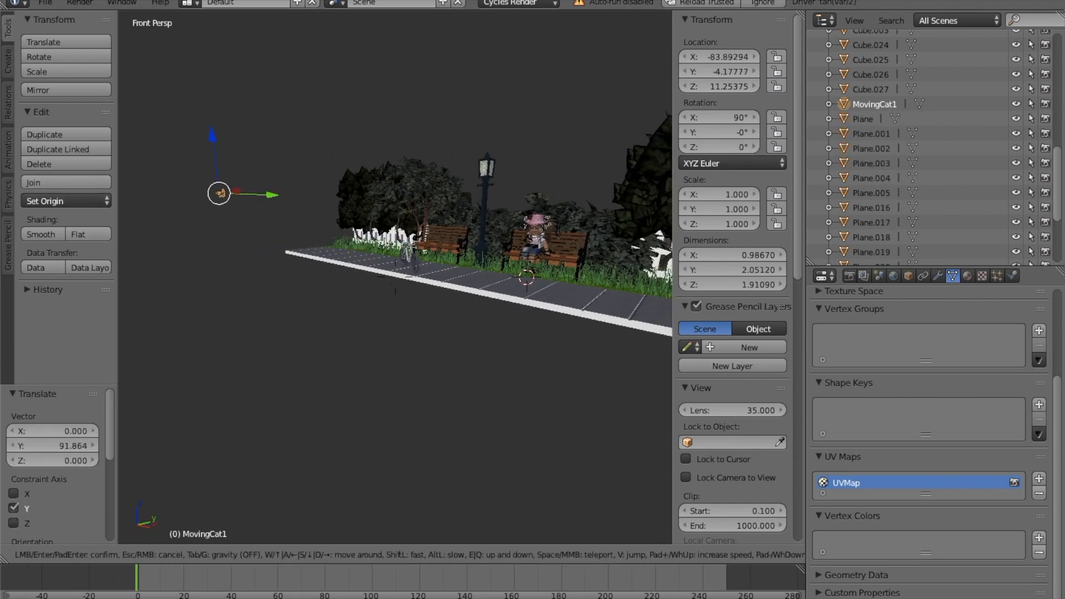
{"action": "left_click", "coordinate": [316, 234]}
{"action": "key", "text": "g"}
{"action": "key", "text": "x"}
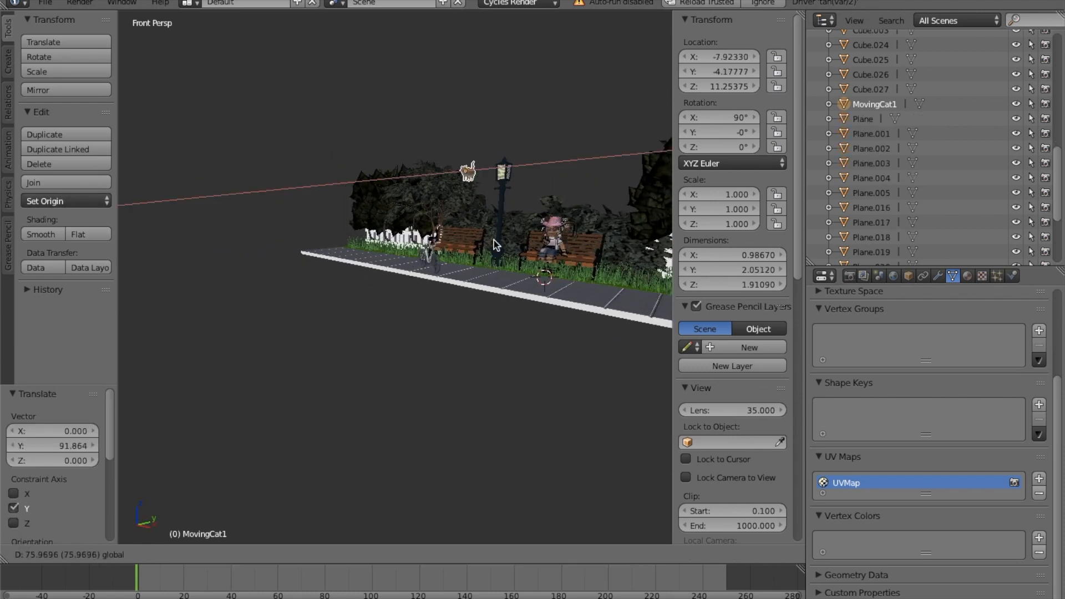
{"action": "left_click", "coordinate": [550, 266]}
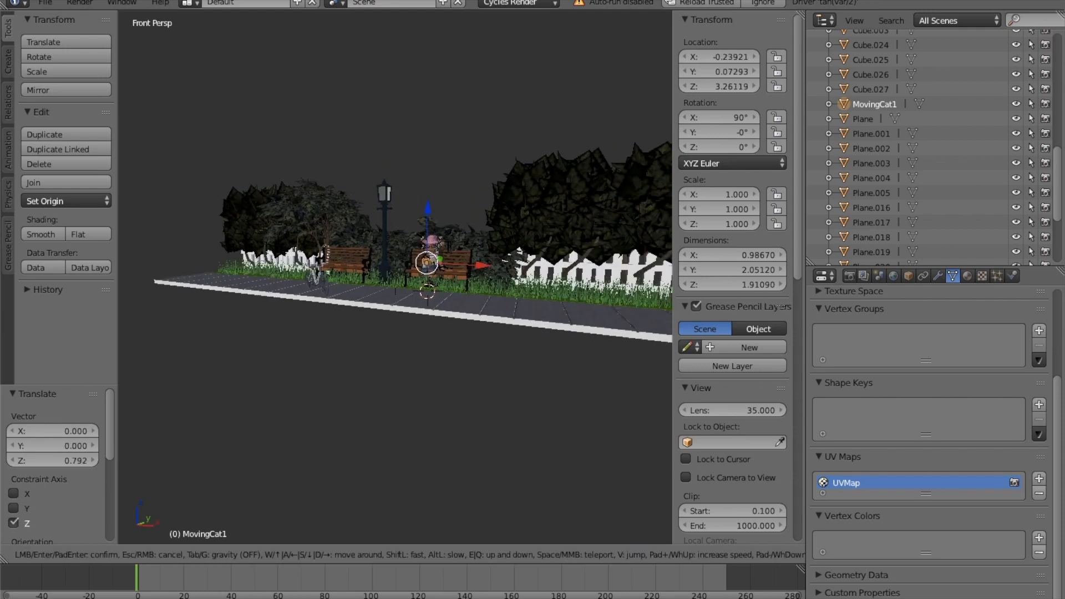
Move the cat about 1.218 along X so that it stands on the bench seat beside the avatar.
{"action": "key", "text": "w"}
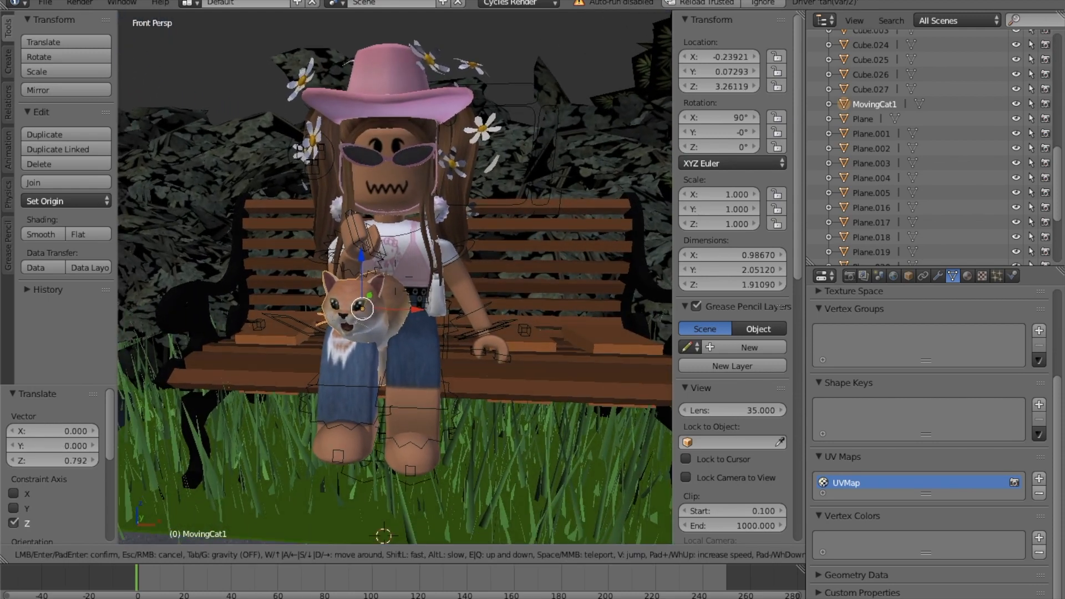
{"action": "left_click", "coordinate": [395, 282]}
{"action": "key", "text": "g"}
{"action": "key", "text": "x"}
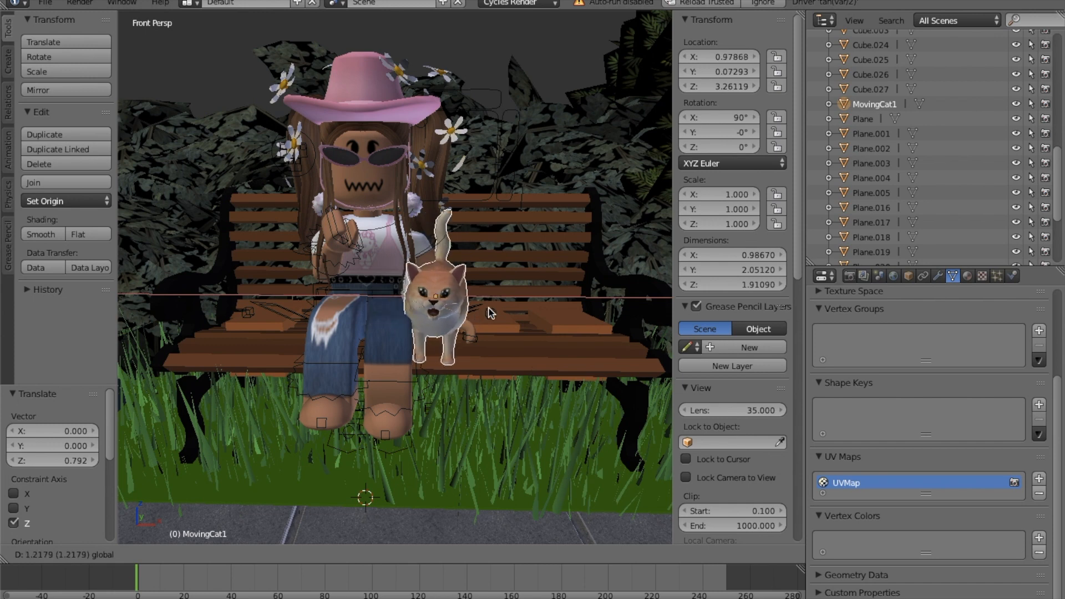
{"action": "left_click", "coordinate": [490, 313]}
{"action": "key", "text": "shift+f"}
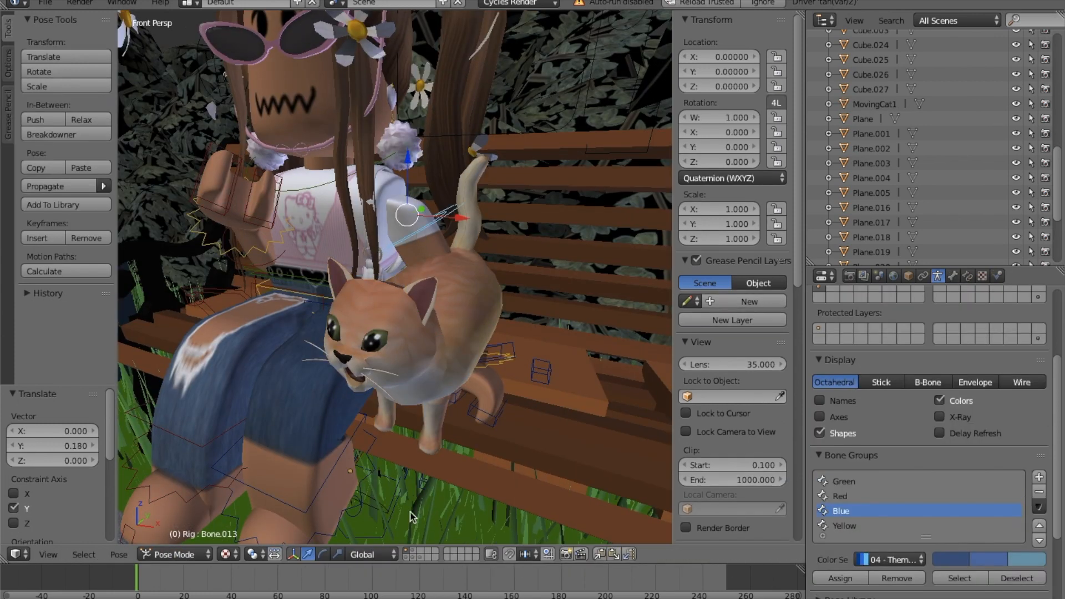
Rotate the avatar's arm and hand bones on the cat's side to rest on the cat, including a 45.2° turn about Z.
{"action": "right_click", "coordinate": [432, 203]}
{"action": "left_click_drag", "start_coordinate": [453, 183], "coordinate": [430, 164]}
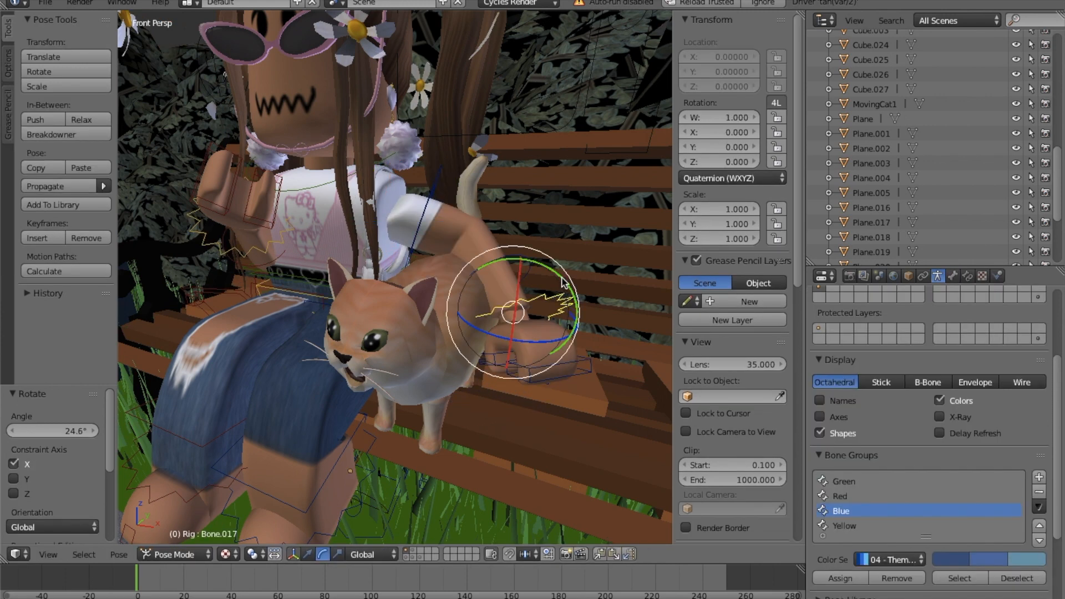
{"action": "key", "text": "r"}
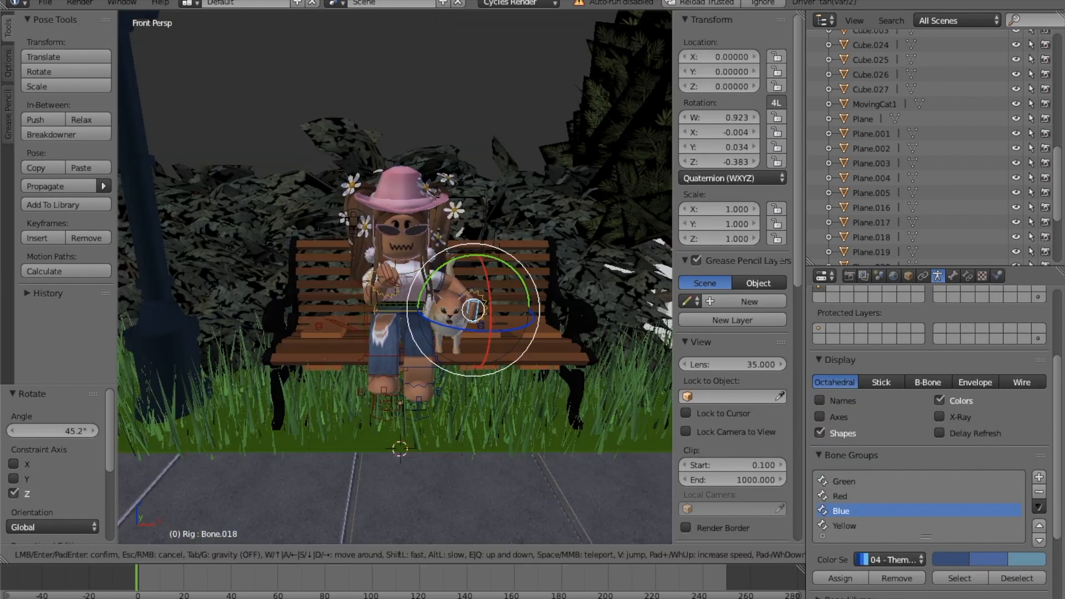
{"action": "key", "text": "w"}
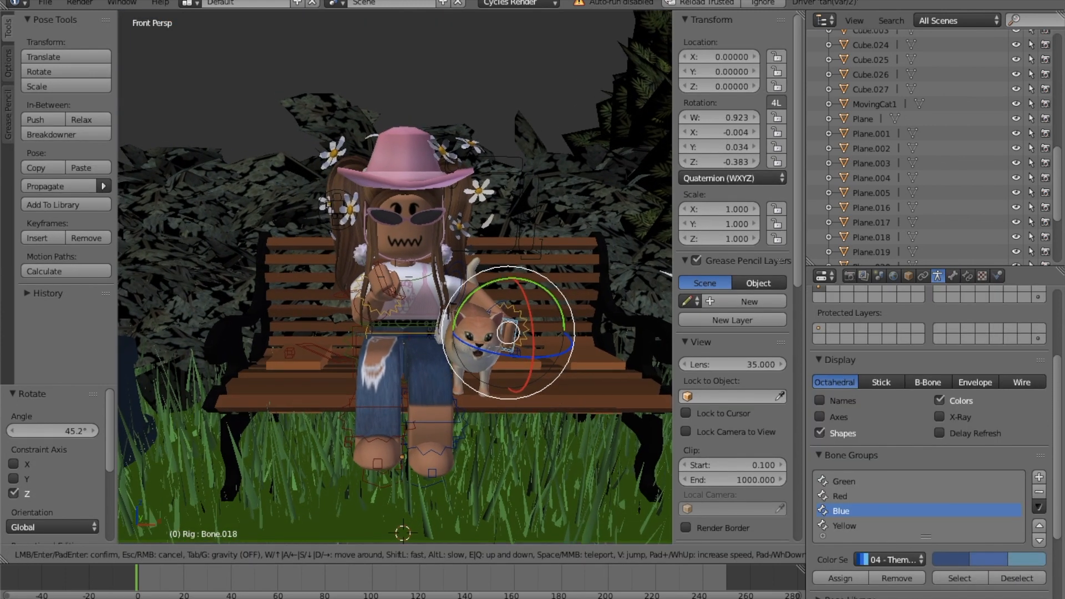
{"action": "key", "text": "s"}
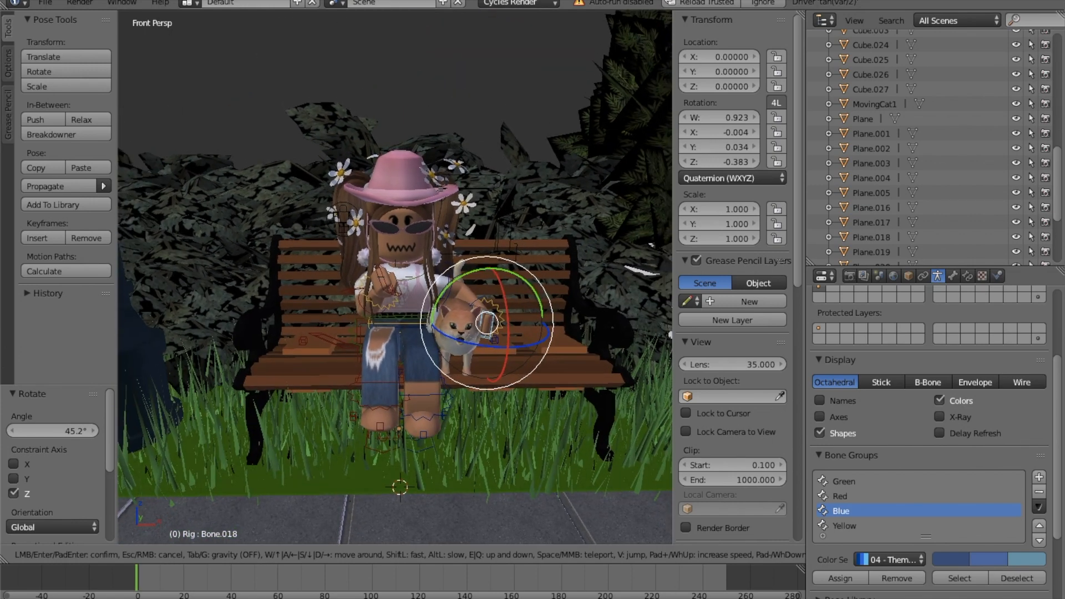
{"action": "left_click", "coordinate": [395, 278]}
Show the World settings, preview the scene in Rendered viewport shading, and return the viewport to Texture shading.
{"action": "left_click", "coordinate": [893, 276]}
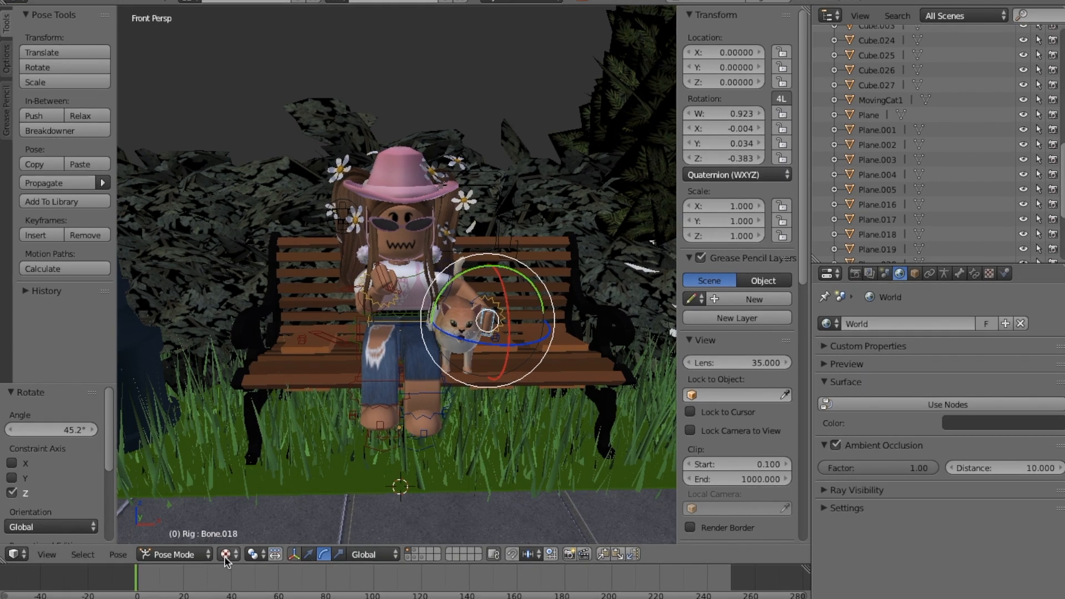
{"action": "left_click", "coordinate": [227, 554]}
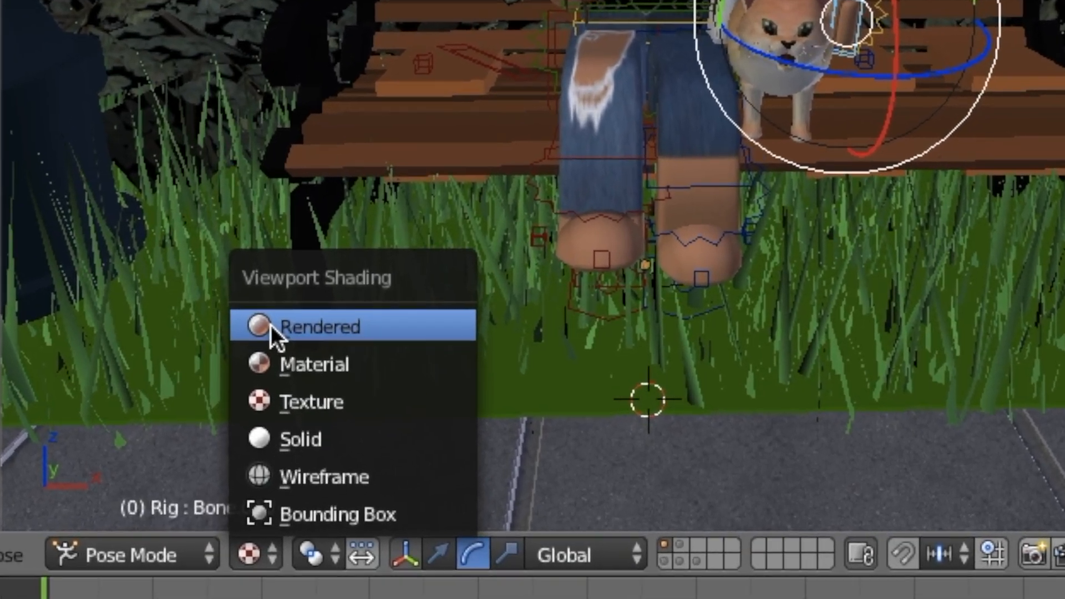
{"action": "left_click", "coordinate": [288, 385]}
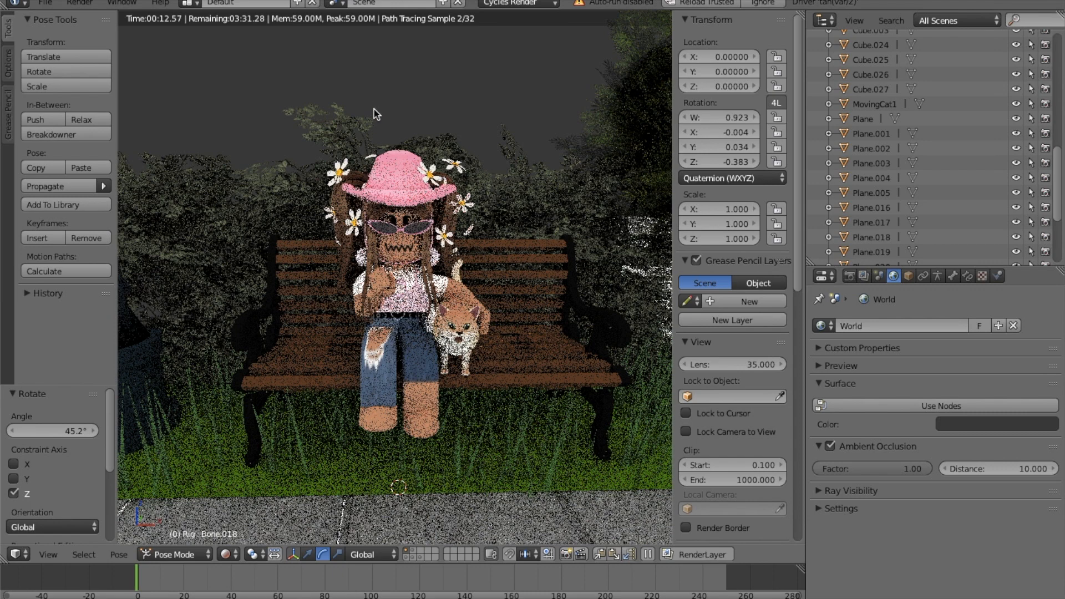
{"action": "left_click", "coordinate": [228, 554]}
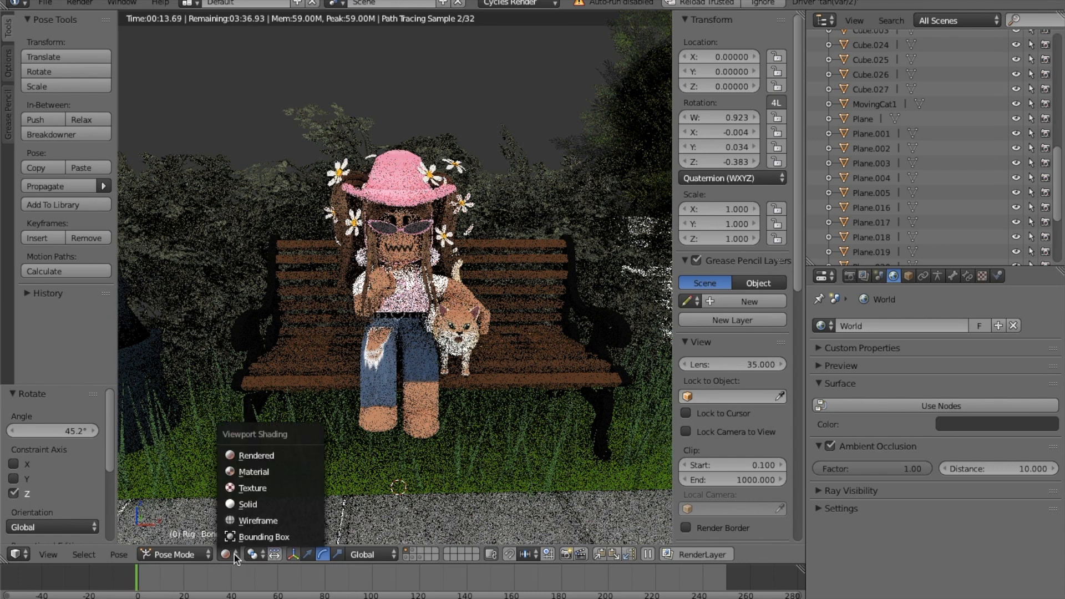
{"action": "left_click", "coordinate": [243, 488]}
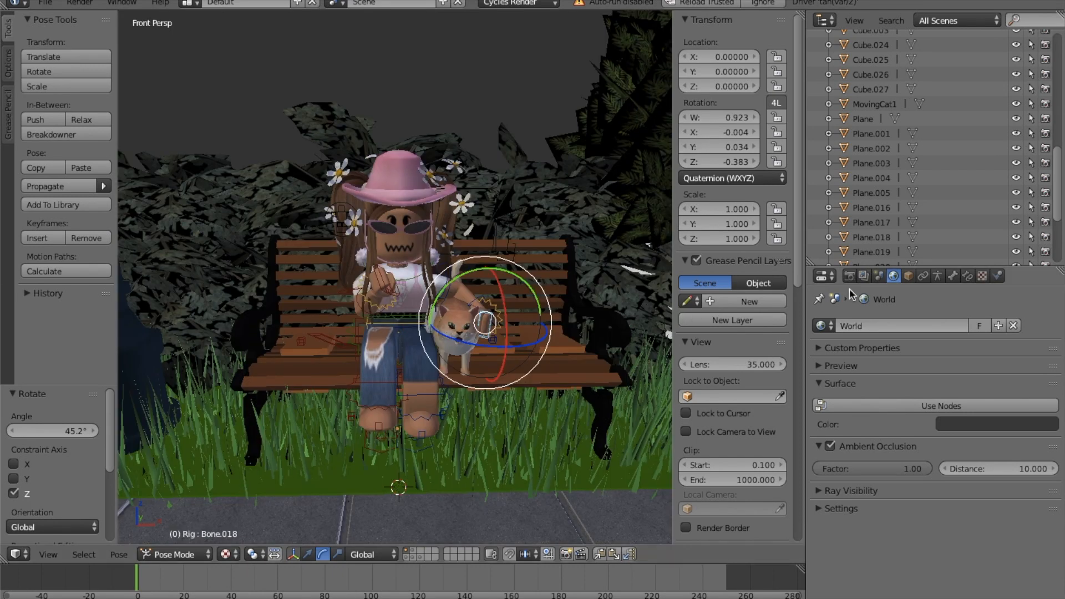
Enable nodes for the world surface and set the background colour to an Environment Texture.
{"action": "left_click", "coordinate": [866, 406]}
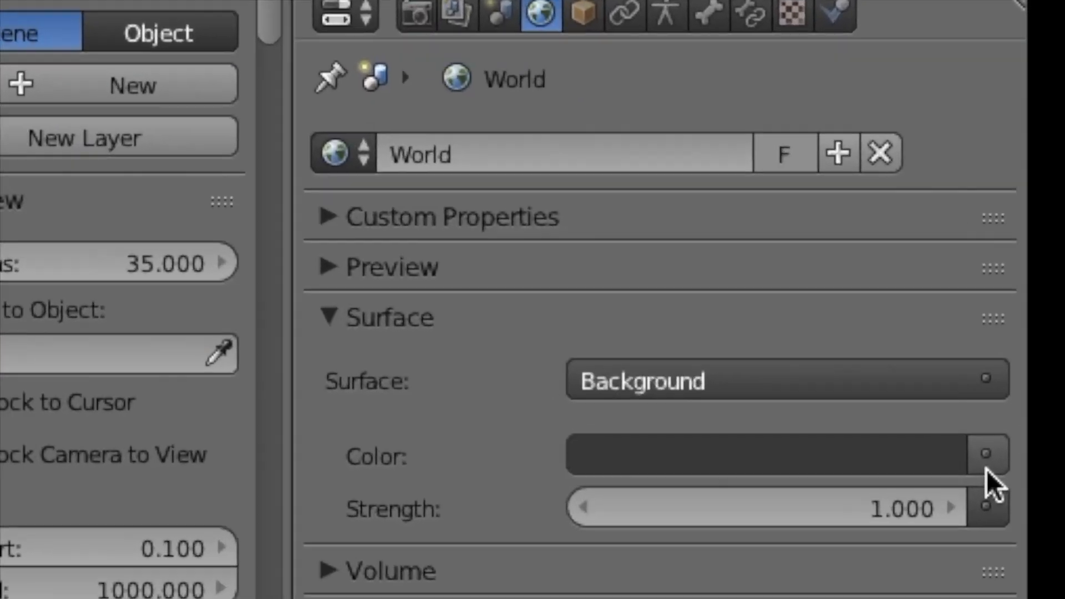
{"action": "left_click", "coordinate": [1043, 434]}
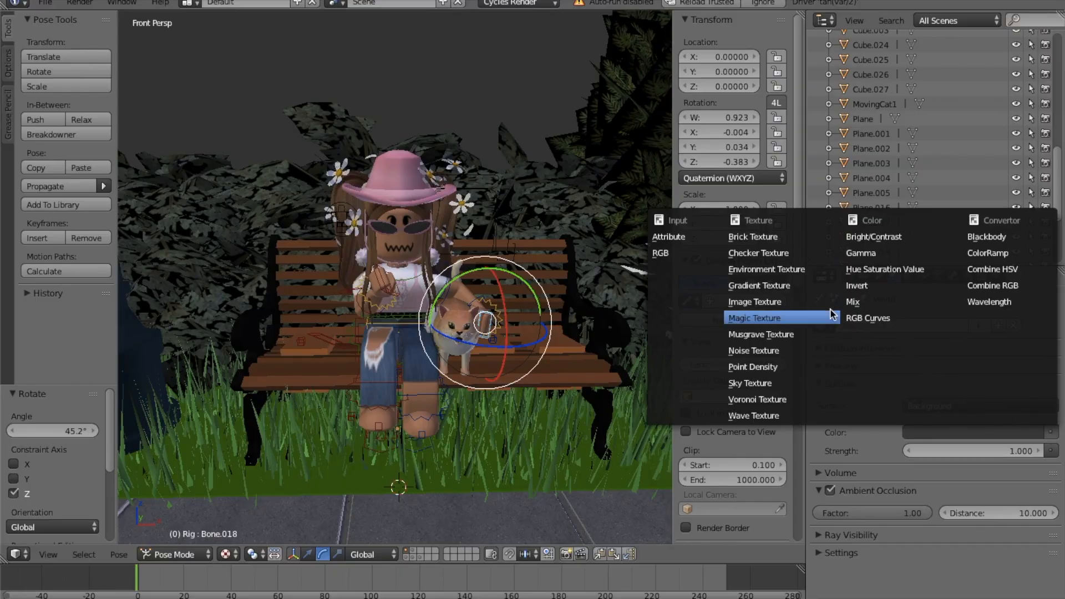
{"action": "left_click", "coordinate": [764, 268]}
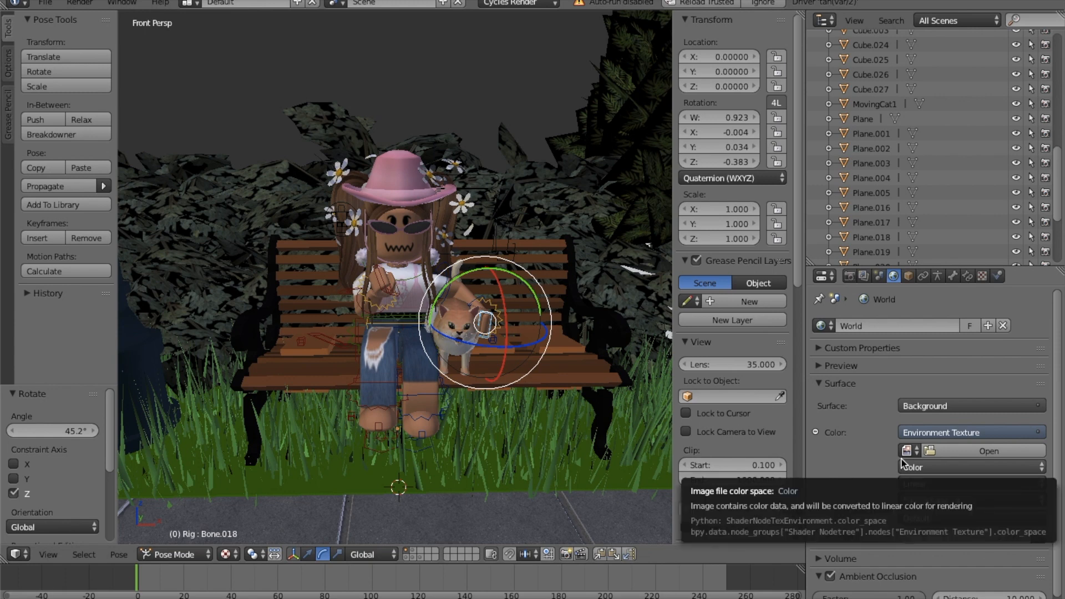
Switch to Google Chrome and open hdrihaven.com in a new tab.
{"action": "mouse_move", "coordinate": [585, 597]}
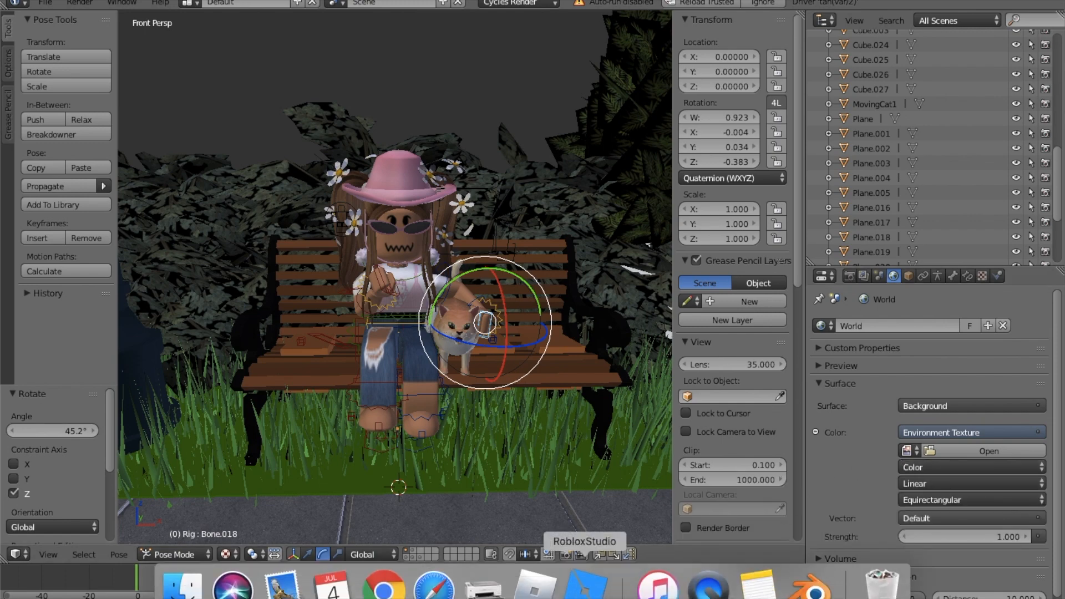
{"action": "left_click", "coordinate": [384, 590]}
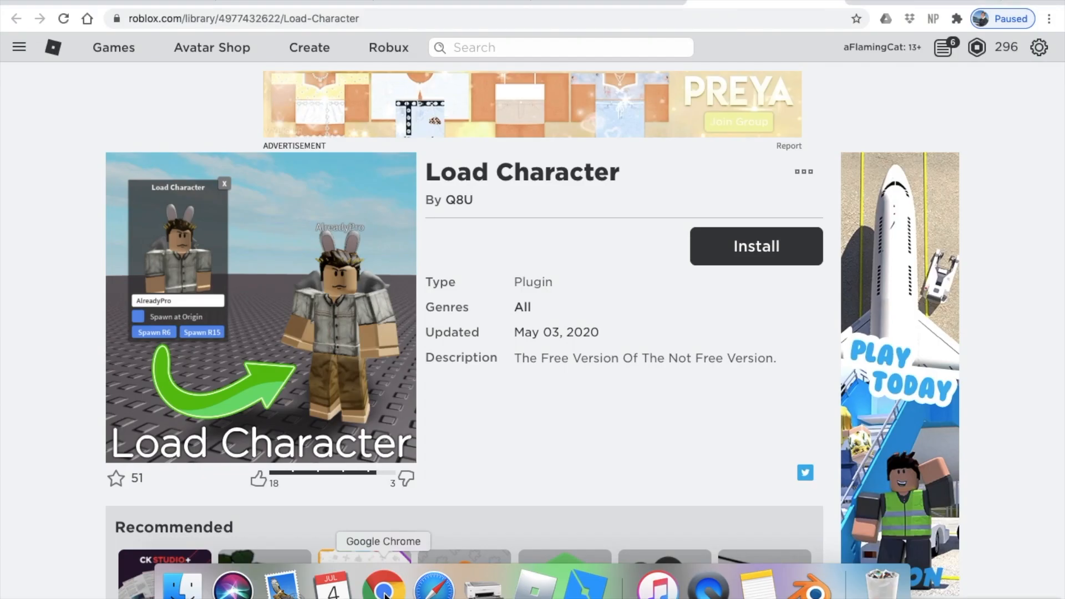
{"action": "key", "text": "super+t"}
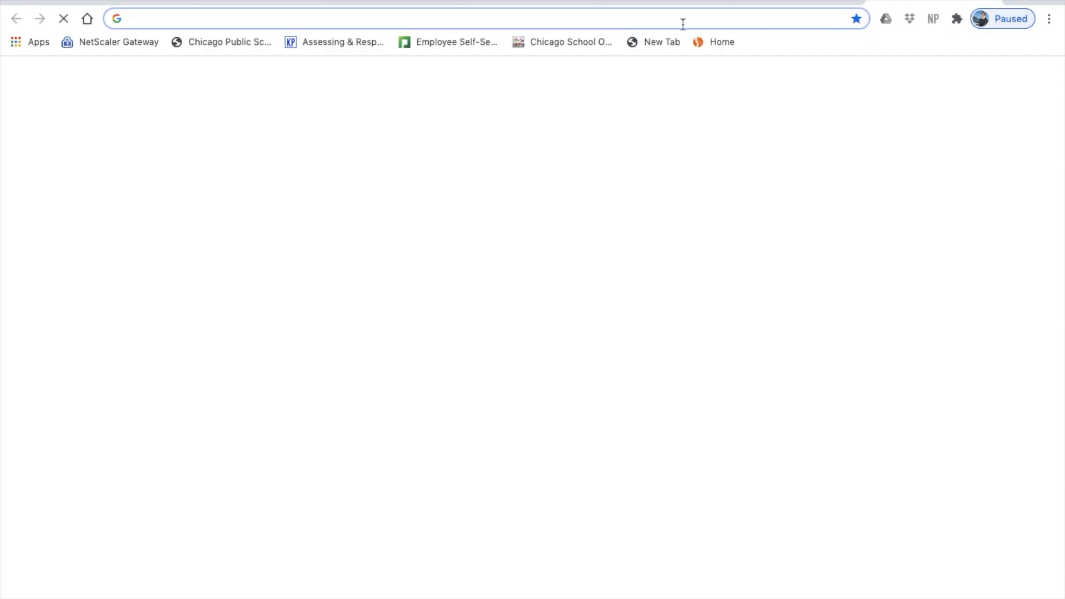
{"action": "type", "text": "hdri"}
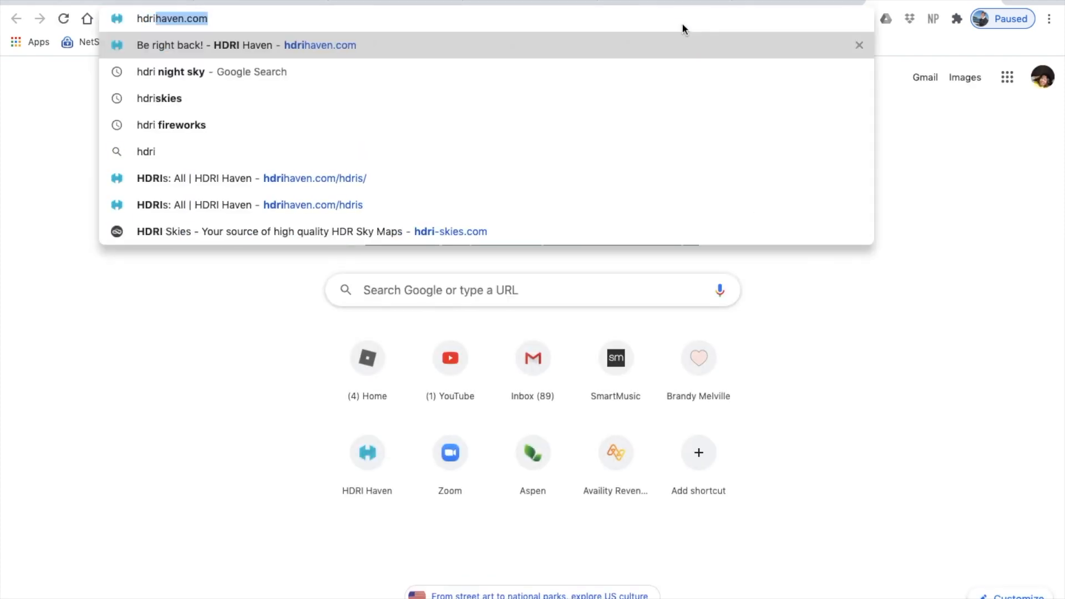
{"action": "key", "text": "Return"}
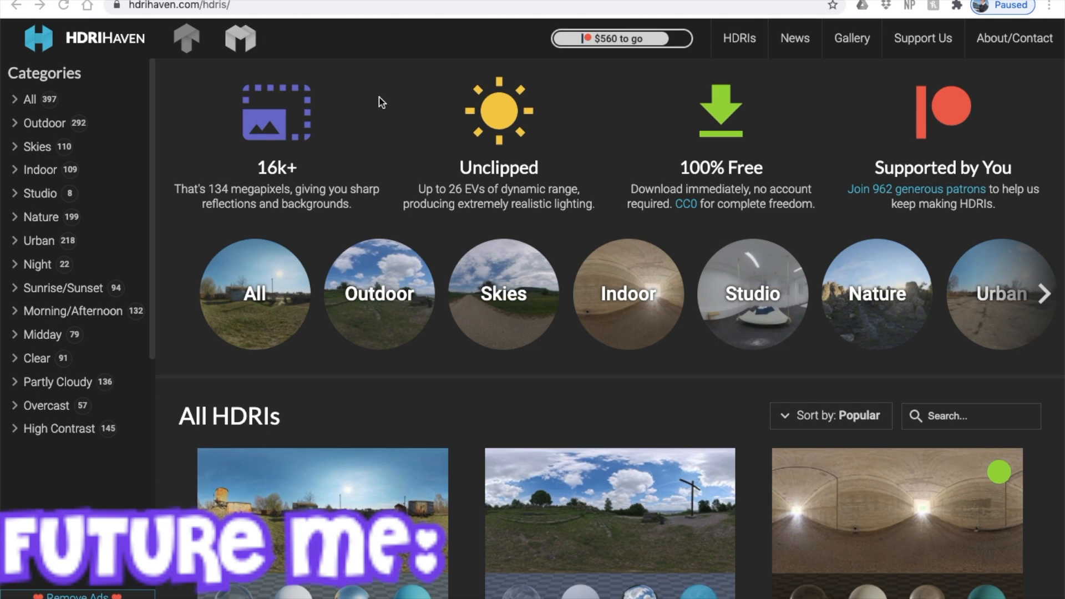
Open the Monte Scherbelino HDRI from the HDRI Haven list and download its 4k HDR version.
{"action": "scroll", "coordinate": [382, 102], "scroll_direction": "down", "scroll_amount": 2}
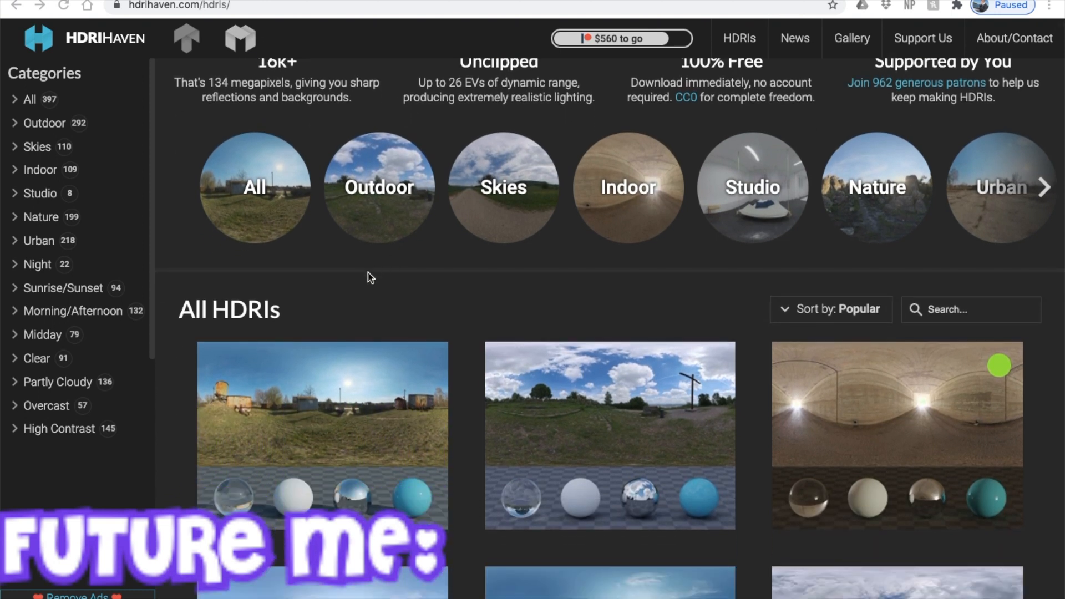
{"action": "scroll", "coordinate": [368, 275], "scroll_direction": "down", "scroll_amount": 3}
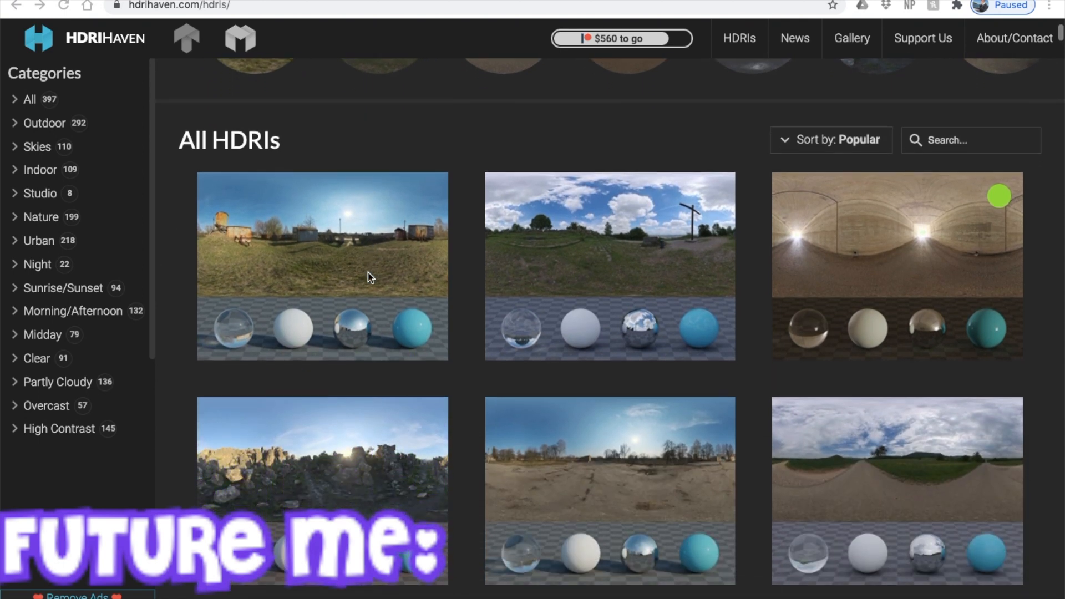
{"action": "scroll", "coordinate": [369, 277], "scroll_direction": "down", "scroll_amount": 2}
{"action": "scroll", "coordinate": [422, 157], "scroll_direction": "down", "scroll_amount": 3}
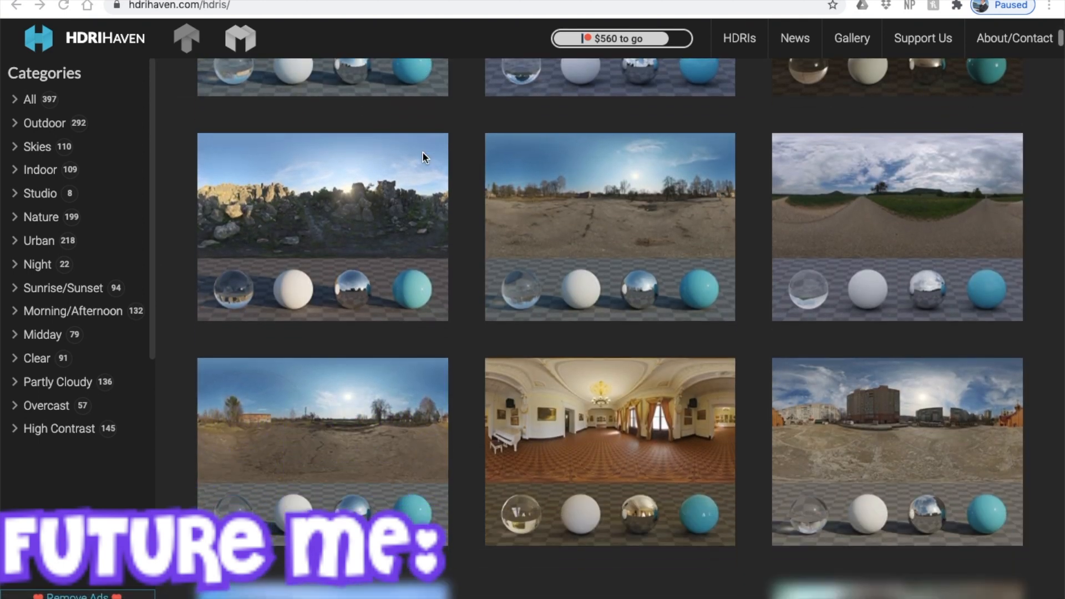
{"action": "scroll", "coordinate": [422, 153], "scroll_direction": "up", "scroll_amount": 5}
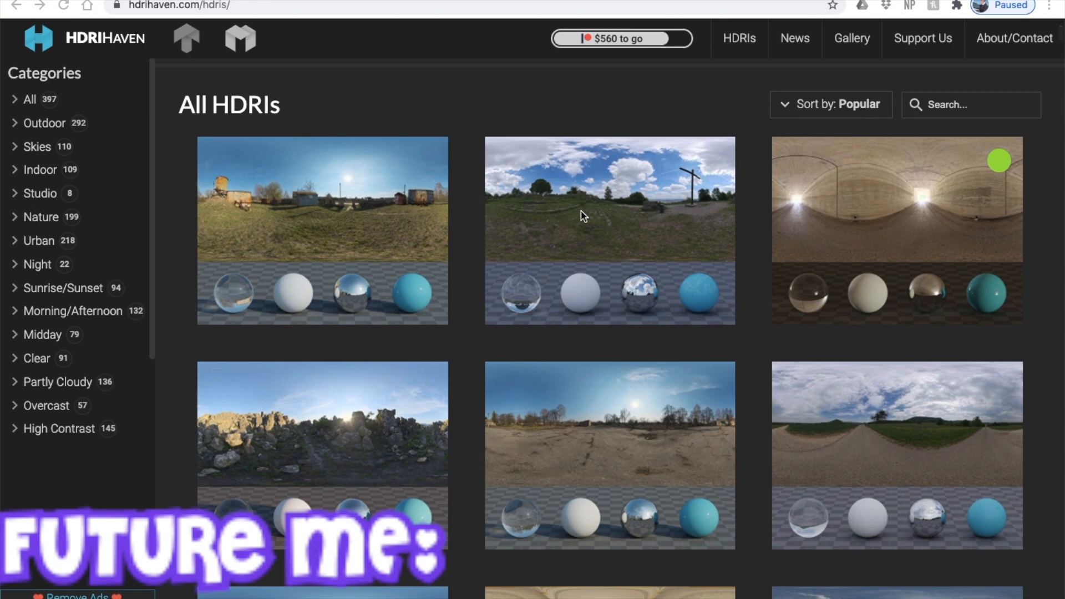
{"action": "left_click", "coordinate": [589, 184]}
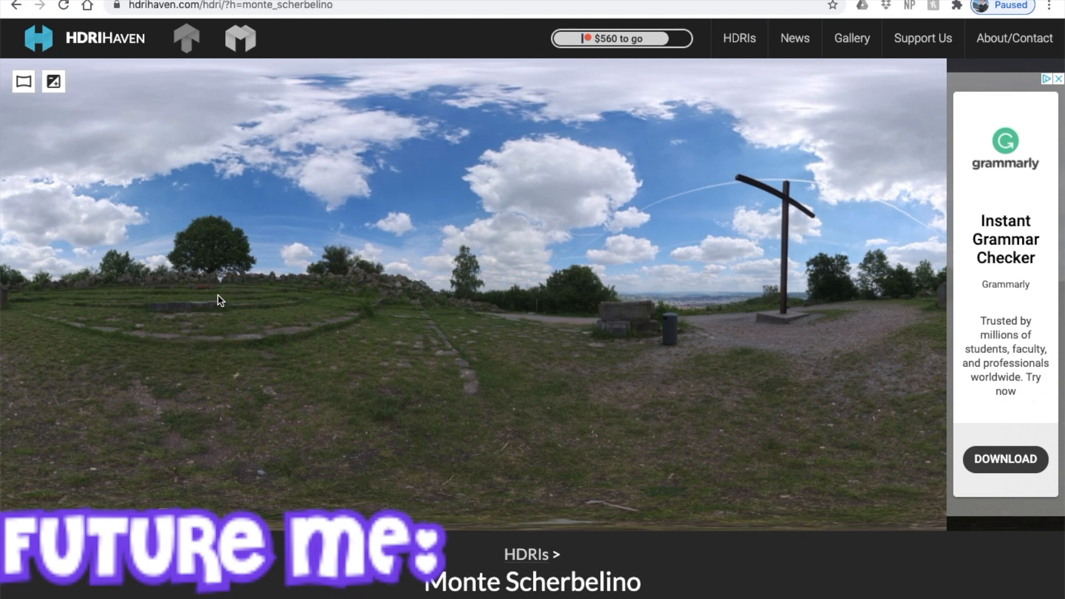
{"action": "scroll", "coordinate": [378, 253], "scroll_direction": "down", "scroll_amount": 10}
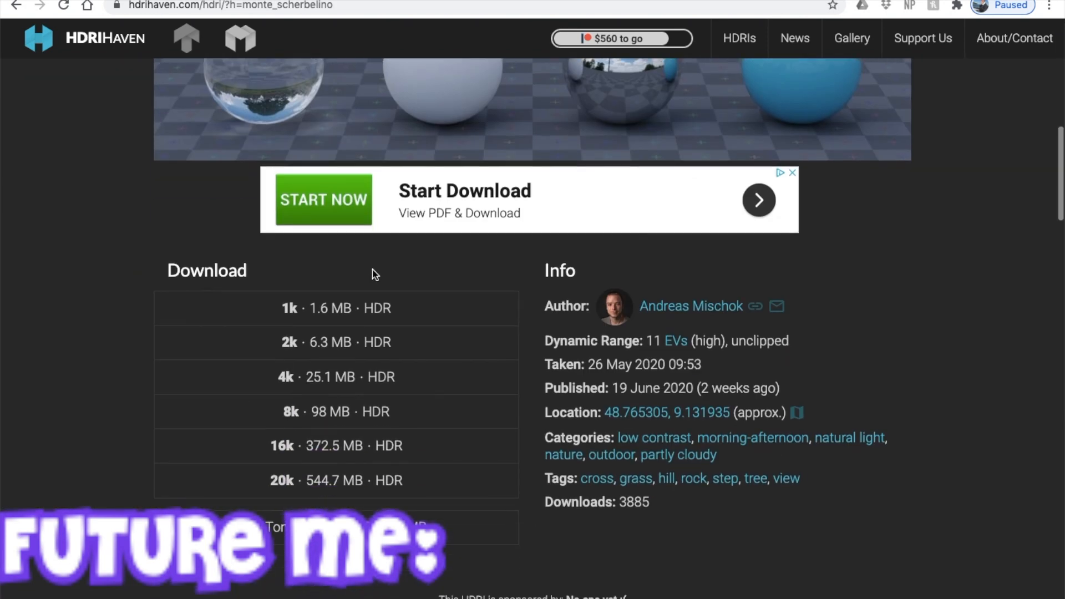
{"action": "left_click", "coordinate": [322, 383]}
Examine the preview, description and download details of the free HDR Sky Cloudy panorama on HDRI-Hub.
{"action": "scroll", "coordinate": [126, 505], "scroll_direction": "up", "scroll_amount": 1}
{"action": "scroll", "coordinate": [126, 505], "scroll_direction": "up", "scroll_amount": 10}
{"action": "scroll", "coordinate": [665, 117], "scroll_direction": "down", "scroll_amount": 10}
{"action": "scroll", "coordinate": [665, 116], "scroll_direction": "up", "scroll_amount": 10}
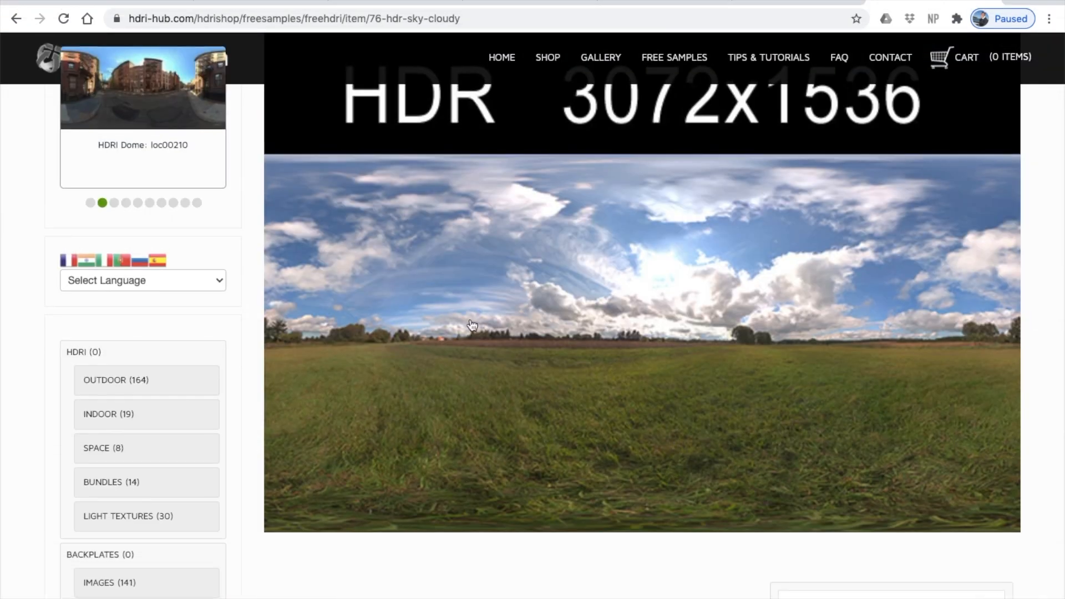
{"action": "scroll", "coordinate": [258, 165], "scroll_direction": "up", "scroll_amount": 7}
{"action": "scroll", "coordinate": [258, 165], "scroll_direction": "down", "scroll_amount": 1}
{"action": "scroll", "coordinate": [611, 139], "scroll_direction": "down", "scroll_amount": 5}
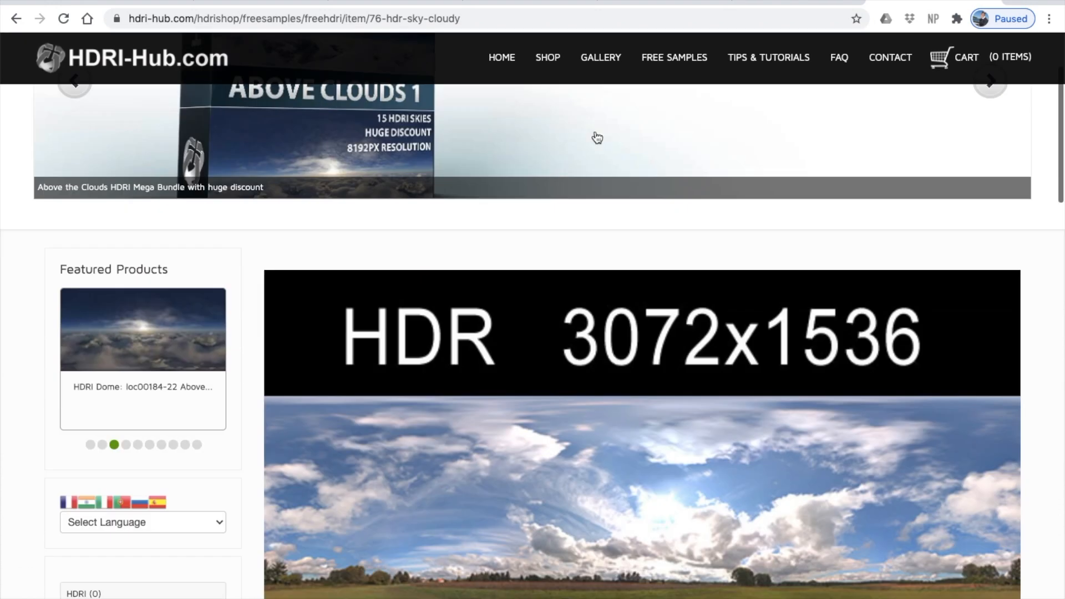
{"action": "scroll", "coordinate": [597, 137], "scroll_direction": "down", "scroll_amount": 10}
{"action": "scroll", "coordinate": [594, 134], "scroll_direction": "up", "scroll_amount": 10}
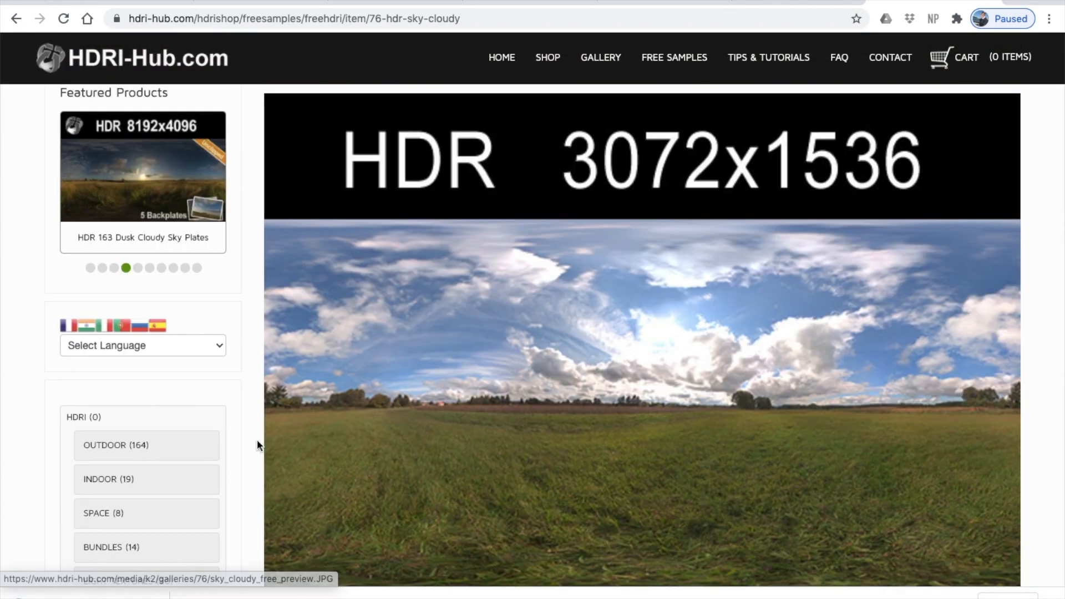
{"action": "scroll", "coordinate": [257, 440], "scroll_direction": "down", "scroll_amount": 3}
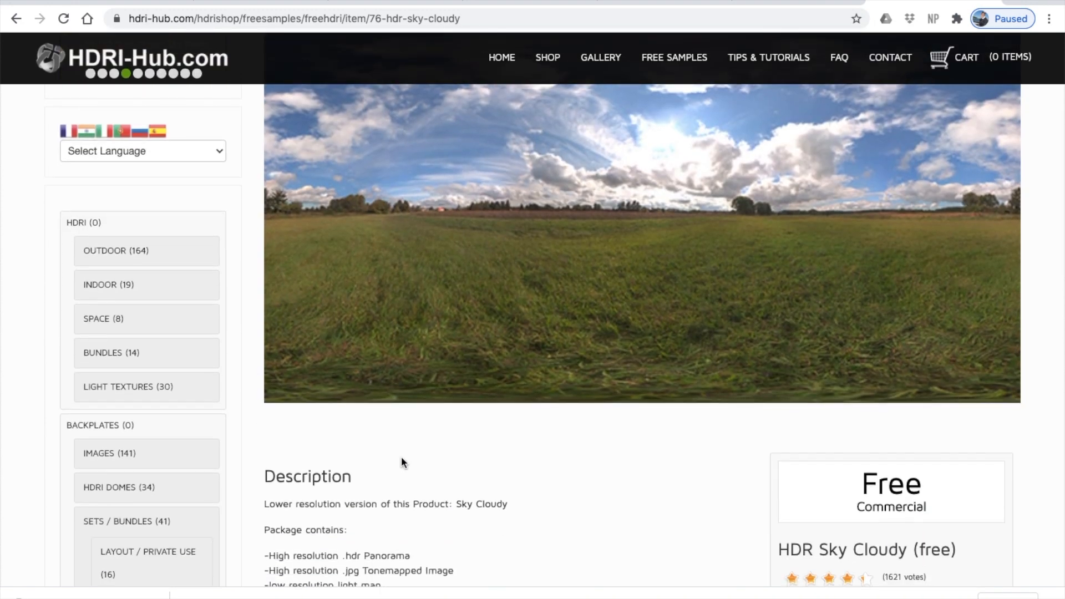
{"action": "scroll", "coordinate": [401, 455], "scroll_direction": "down", "scroll_amount": 4}
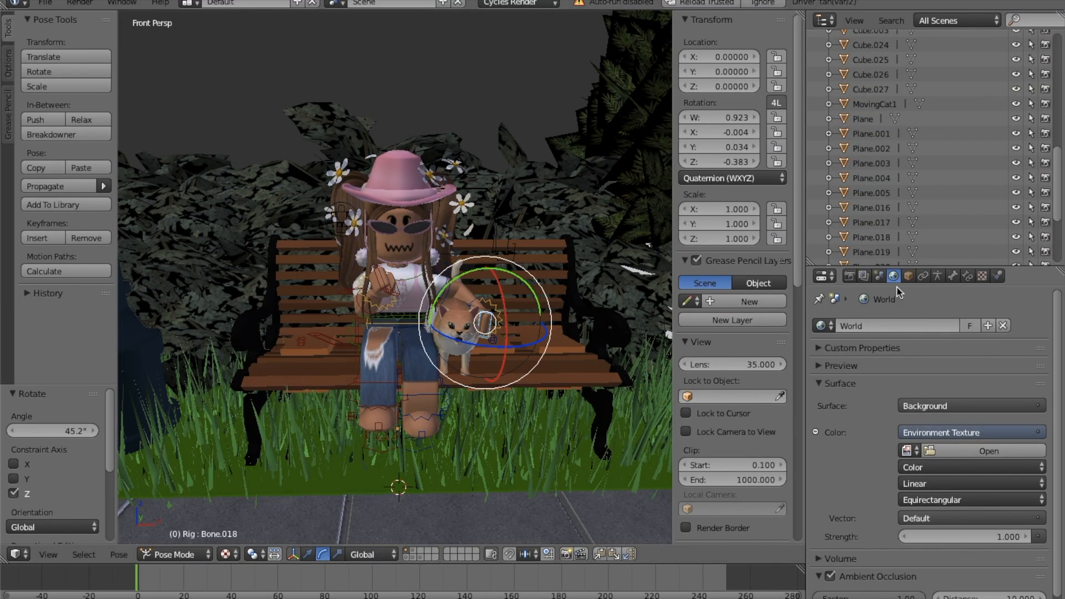
Load HDR_029_Sky_Cloudy_Env.hdr from the downloaded HDR_029_Sky_Cloudy_Free folder as the world's environment texture.
{"action": "left_click", "coordinate": [937, 454]}
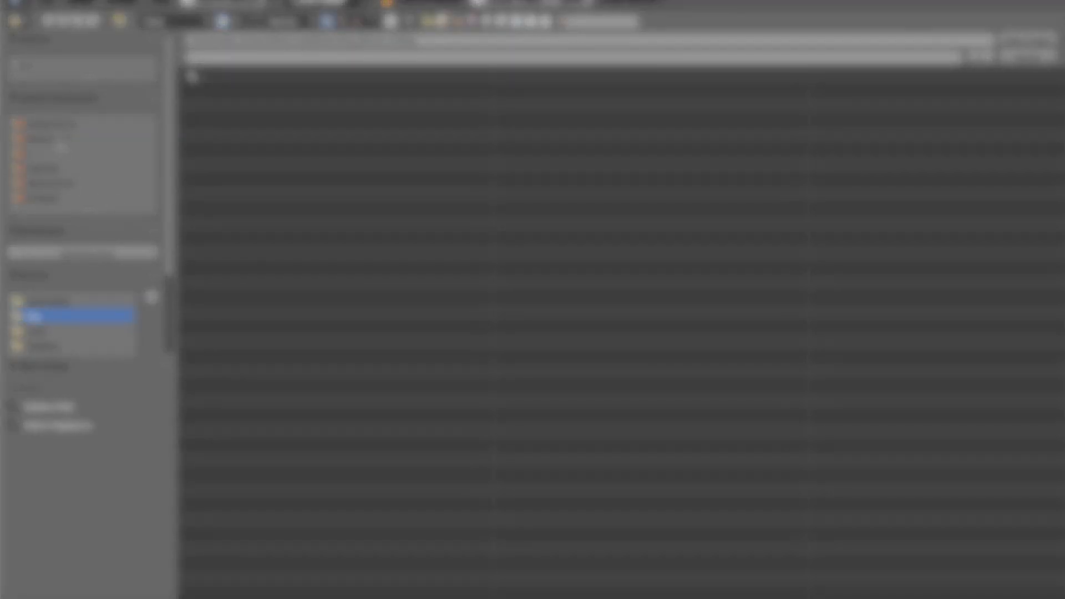
{"action": "type", "text": "hdr"}
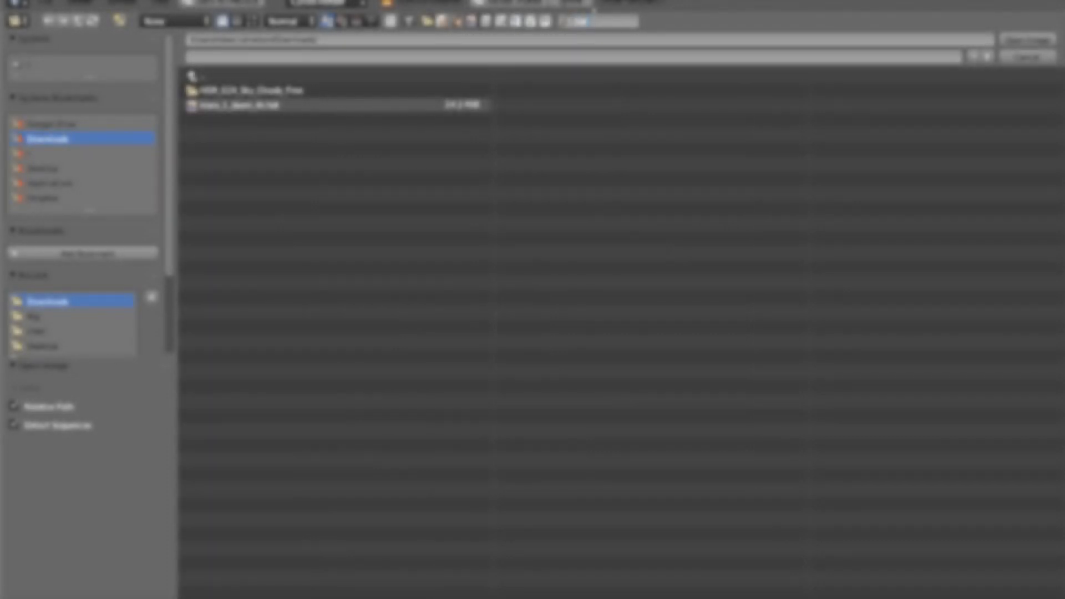
{"action": "left_click", "coordinate": [277, 90]}
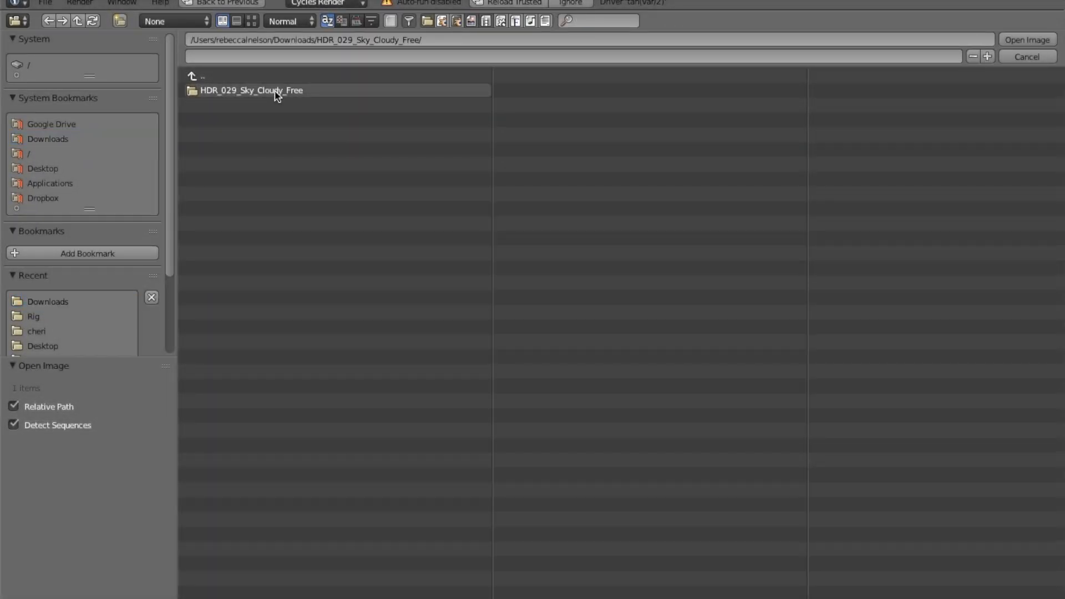
{"action": "left_click", "coordinate": [245, 92]}
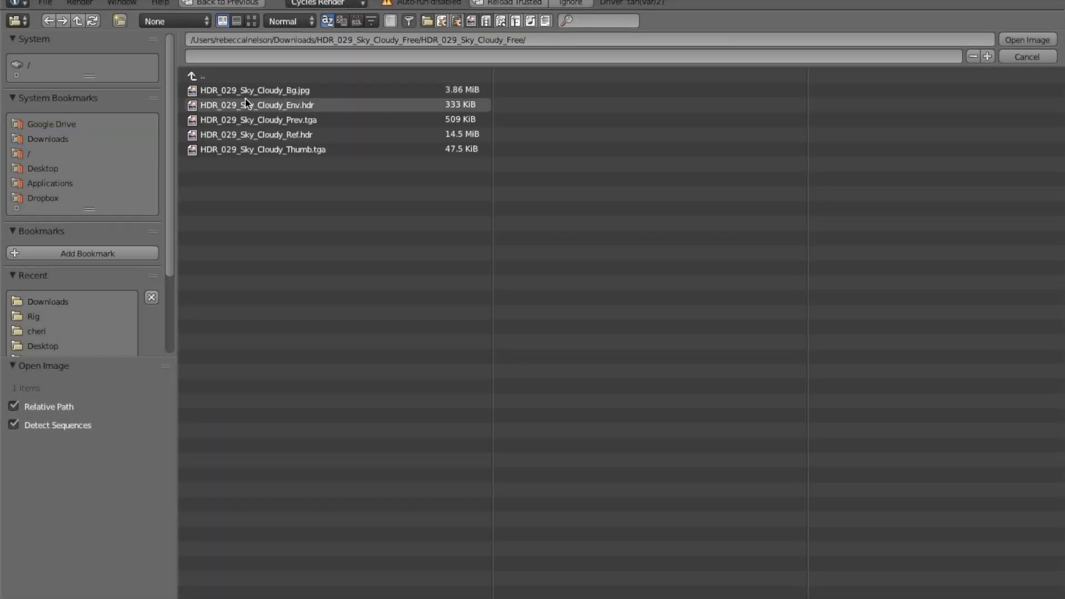
{"action": "double_click", "coordinate": [246, 107]}
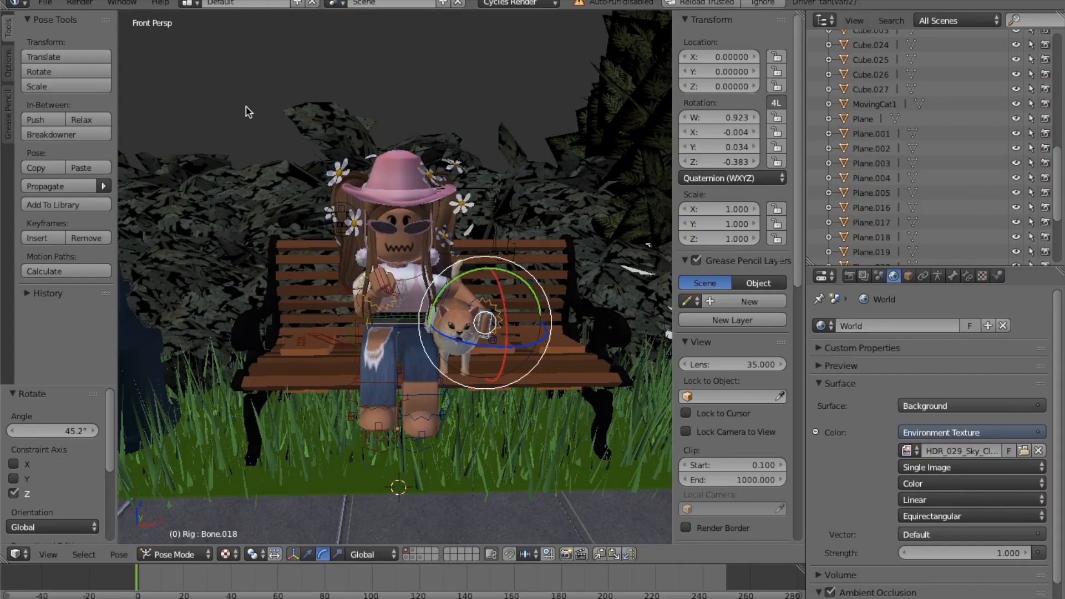
Preview the scene with Rendered viewport shading and return to Texture shading.
{"action": "left_click", "coordinate": [226, 554]}
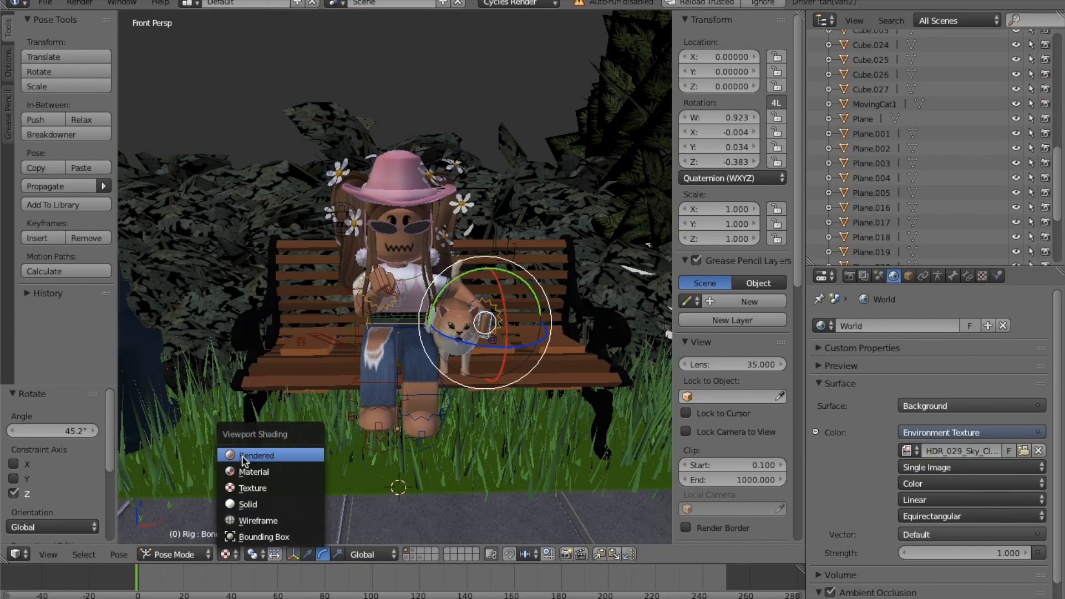
{"action": "left_click", "coordinate": [244, 458]}
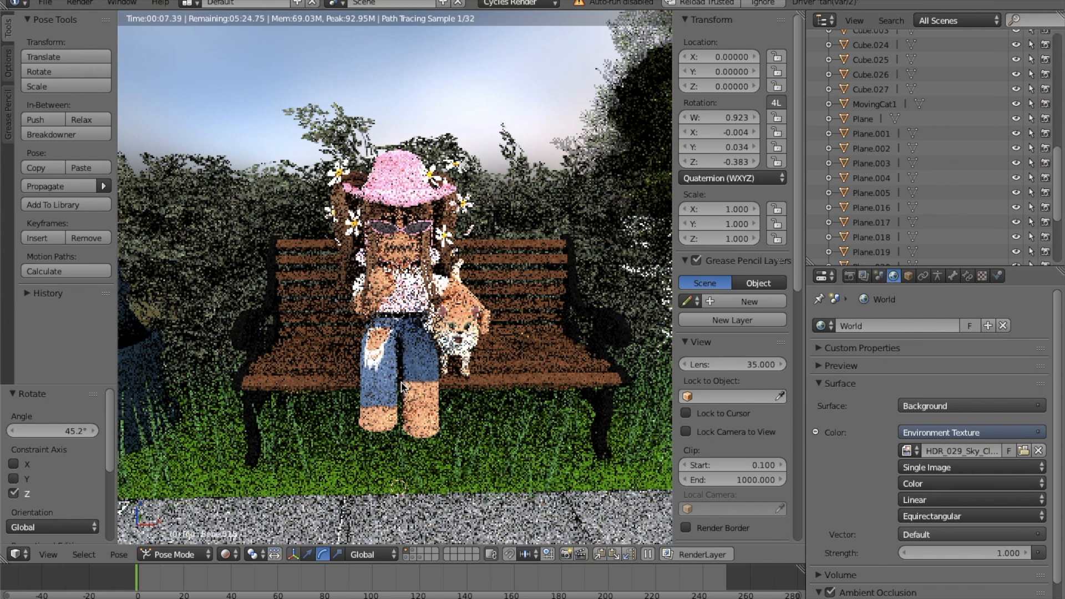
{"action": "left_click", "coordinate": [227, 554]}
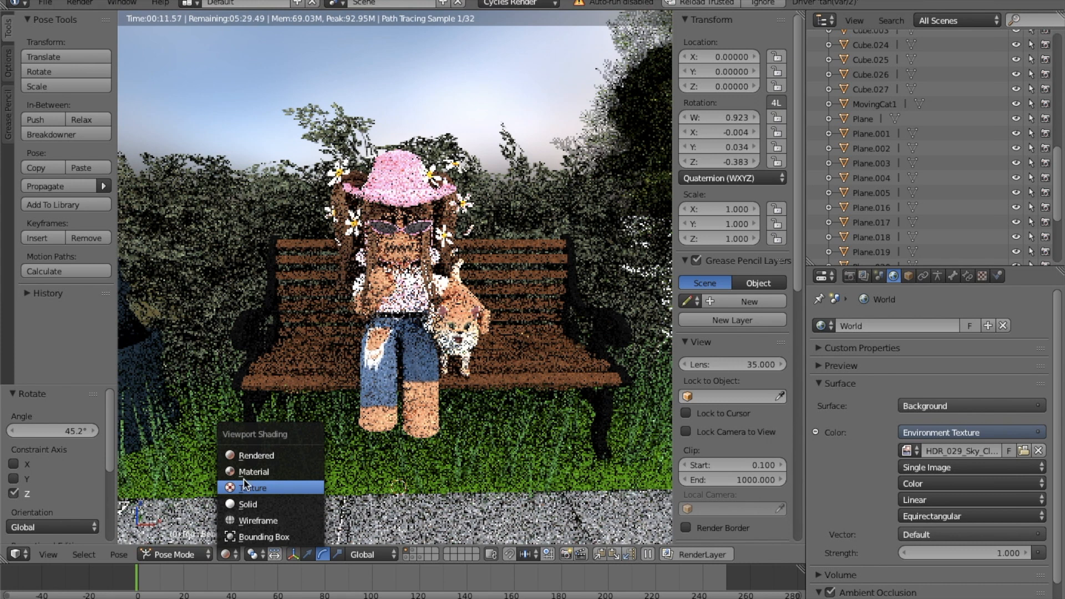
{"action": "left_click", "coordinate": [245, 488]}
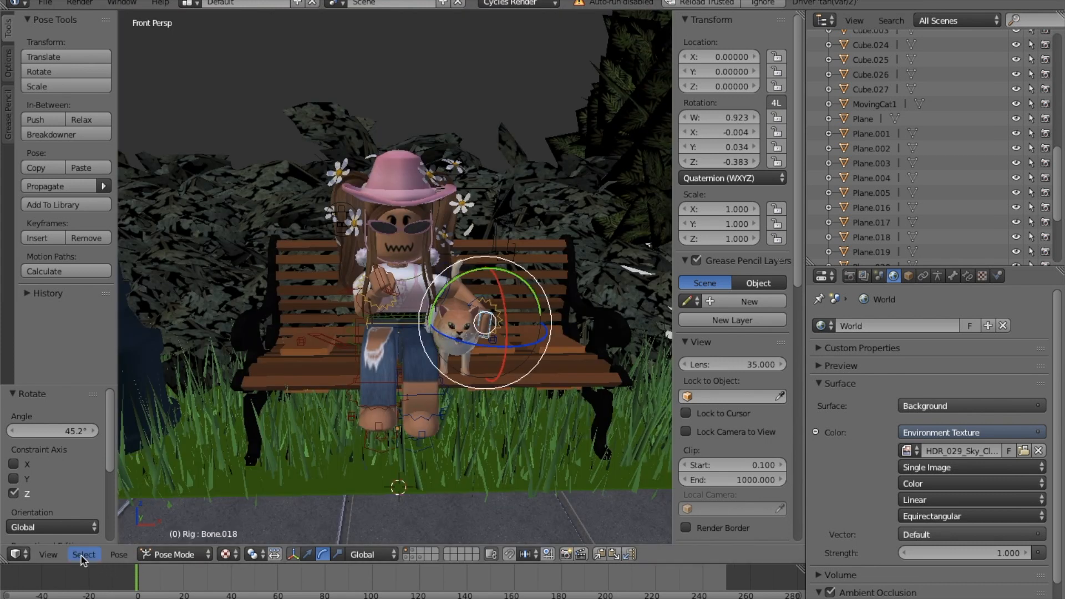
Switch the rig from Pose Mode to Object Mode and add a camera to the scene.
{"action": "left_click", "coordinate": [172, 552]}
{"action": "left_click", "coordinate": [175, 537]}
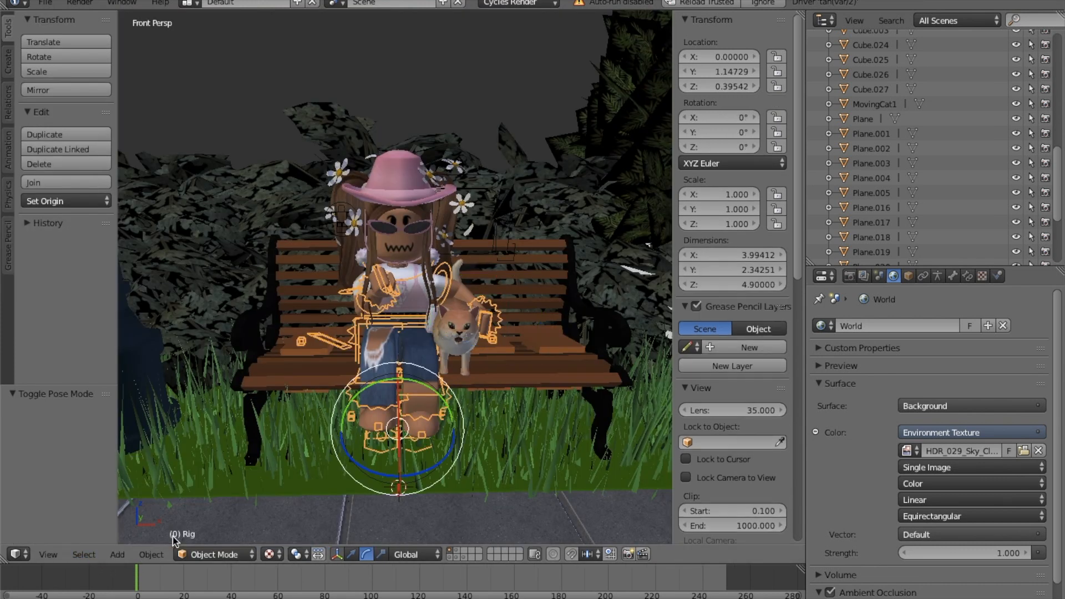
{"action": "left_click", "coordinate": [117, 554]}
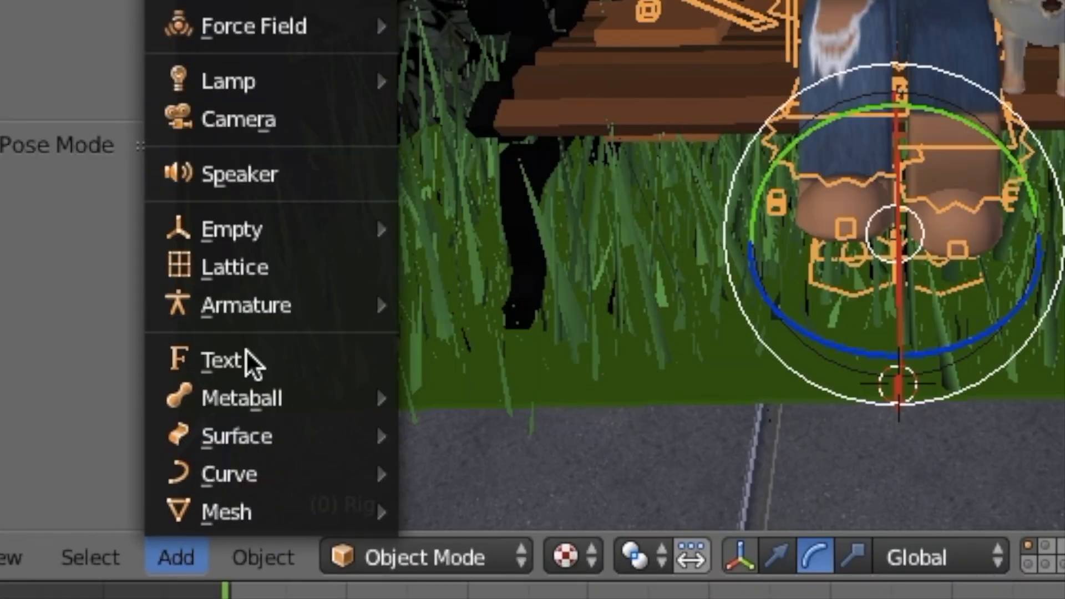
{"action": "left_click", "coordinate": [366, 566]}
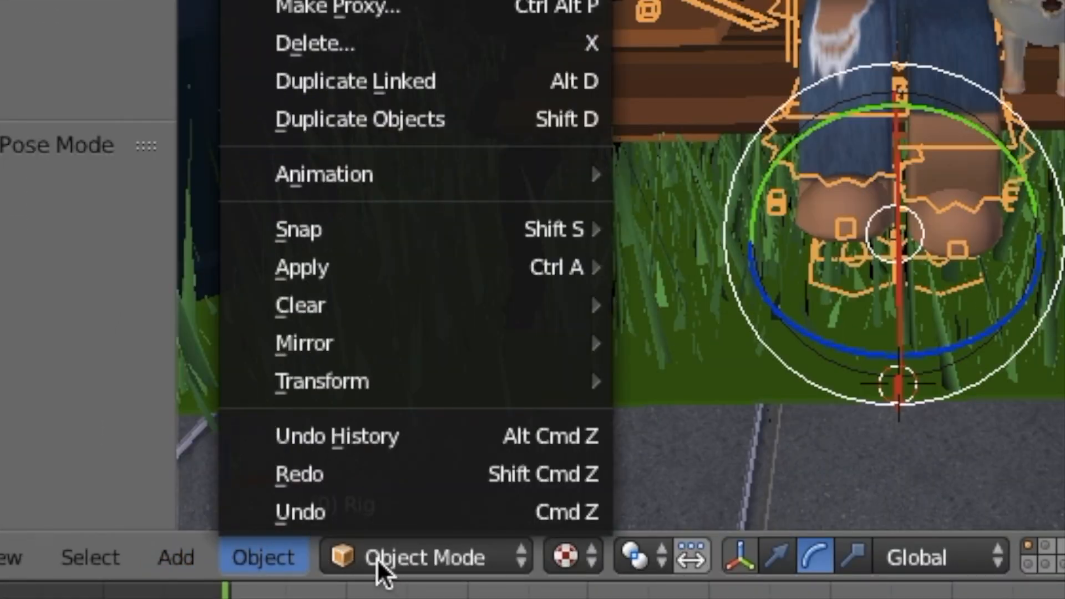
{"action": "left_click", "coordinate": [383, 564]}
{"action": "left_click", "coordinate": [191, 556]}
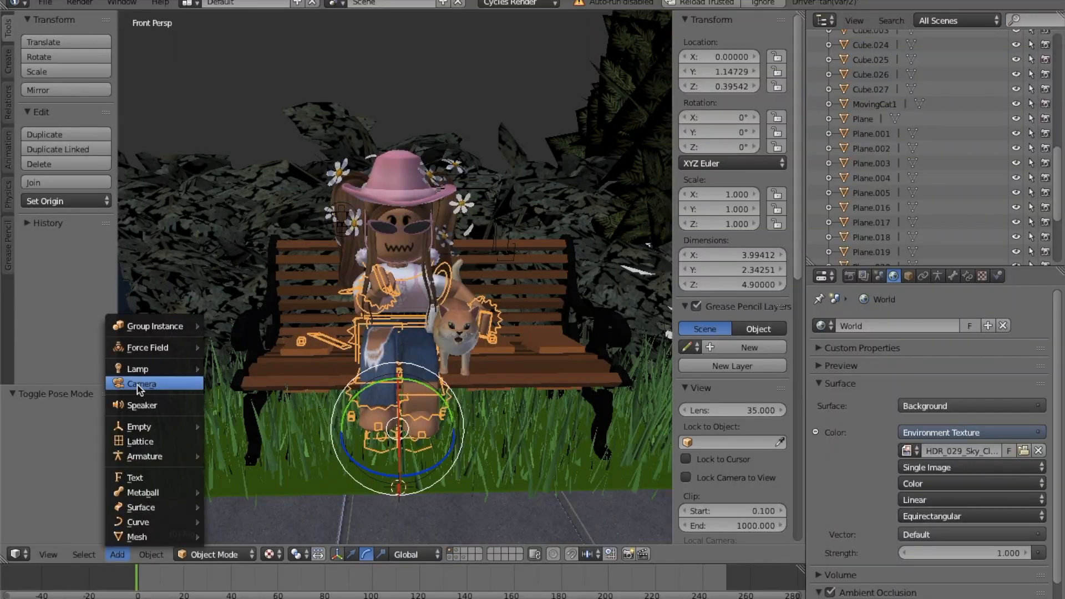
{"action": "left_click", "coordinate": [139, 385]}
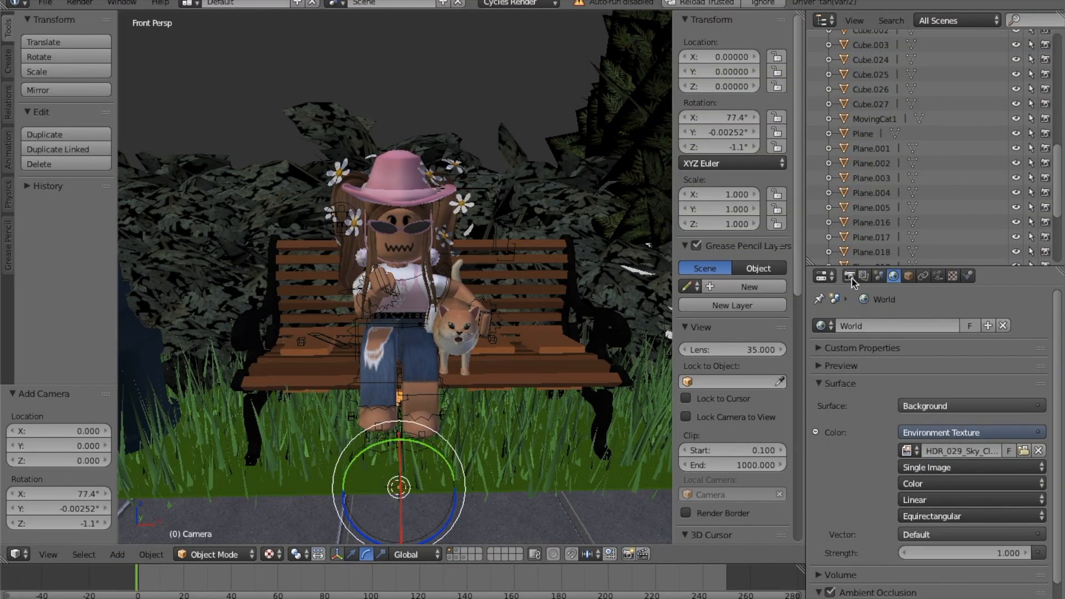
Set the horizontal render resolution to 1080 px for a square frame.
{"action": "left_click", "coordinate": [850, 277]}
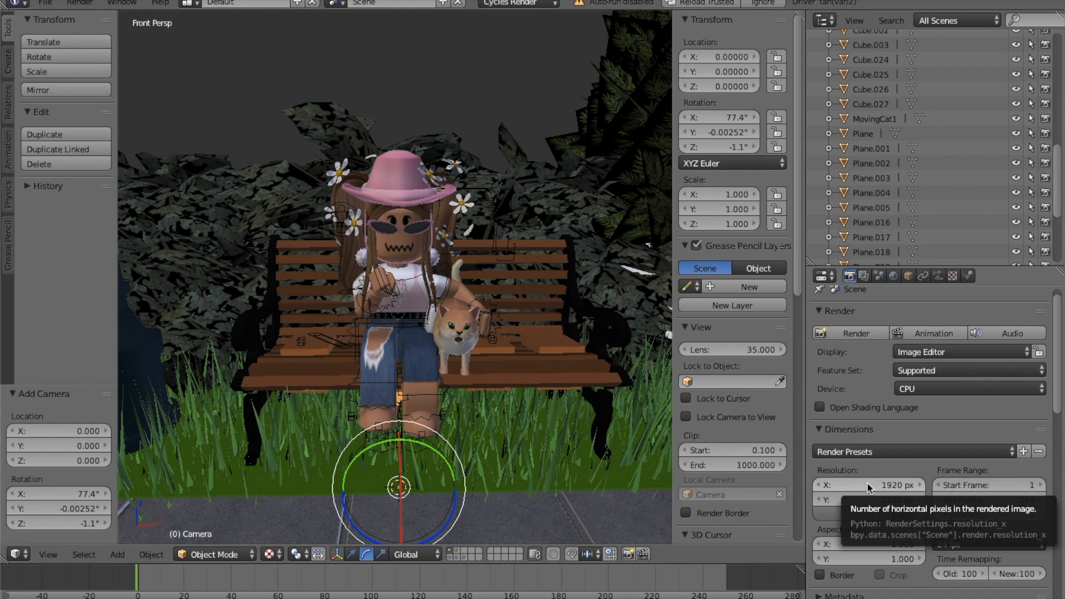
{"action": "left_click", "coordinate": [438, 346]}
{"action": "type", "text": "1080"}
{"action": "key", "text": "Return"}
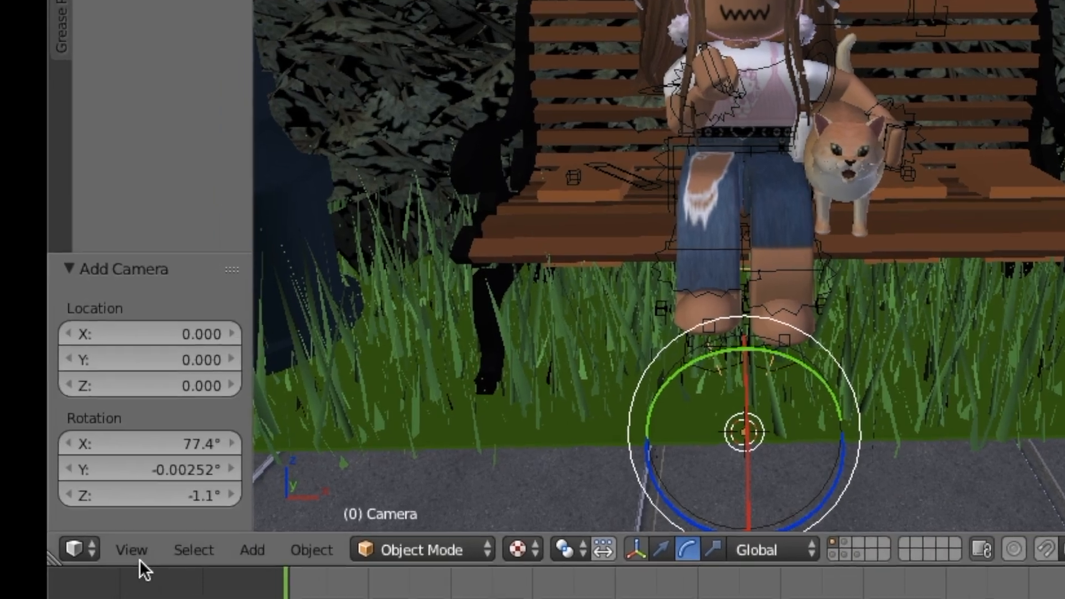
Look through the camera and fly it in front of the bench so the avatar and cat fill the frame.
{"action": "left_click", "coordinate": [65, 555]}
{"action": "left_click", "coordinate": [341, 374]}
{"action": "key", "text": "shift+f"}
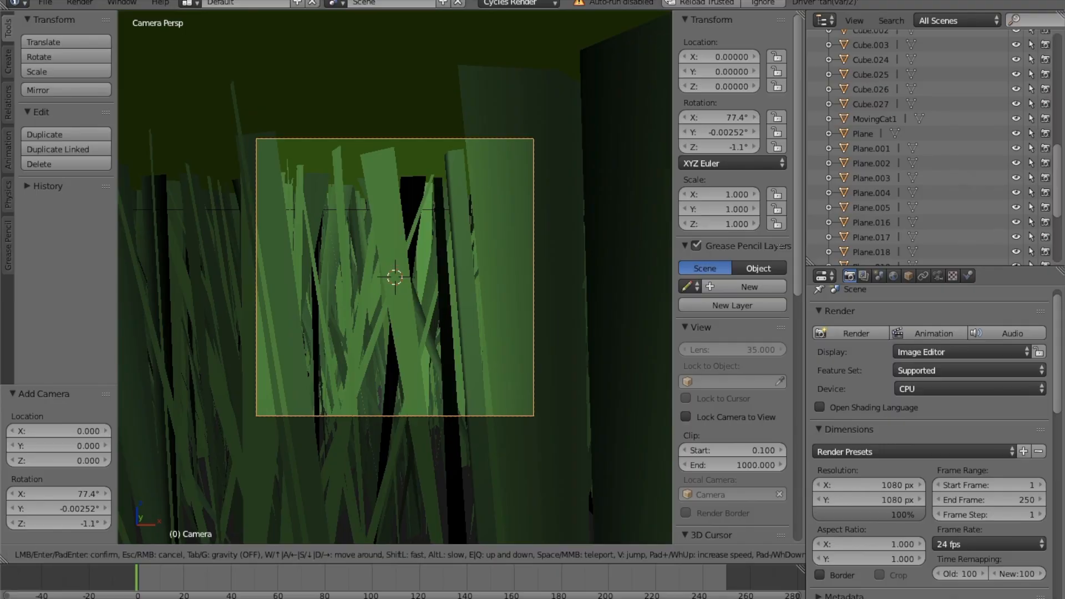
{"action": "key", "text": "s"}
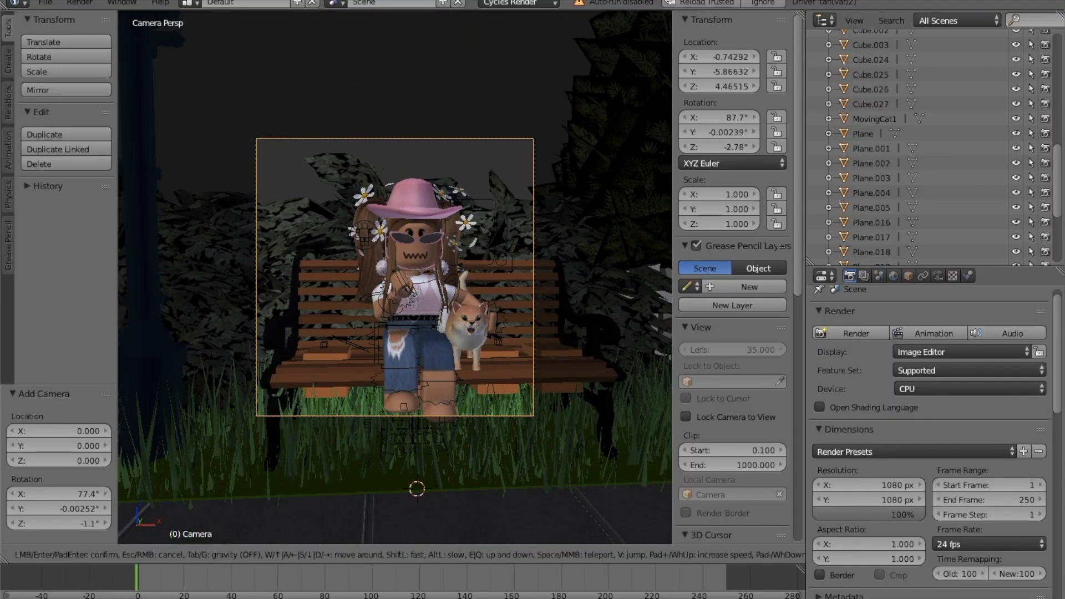
{"action": "key", "text": "e"}
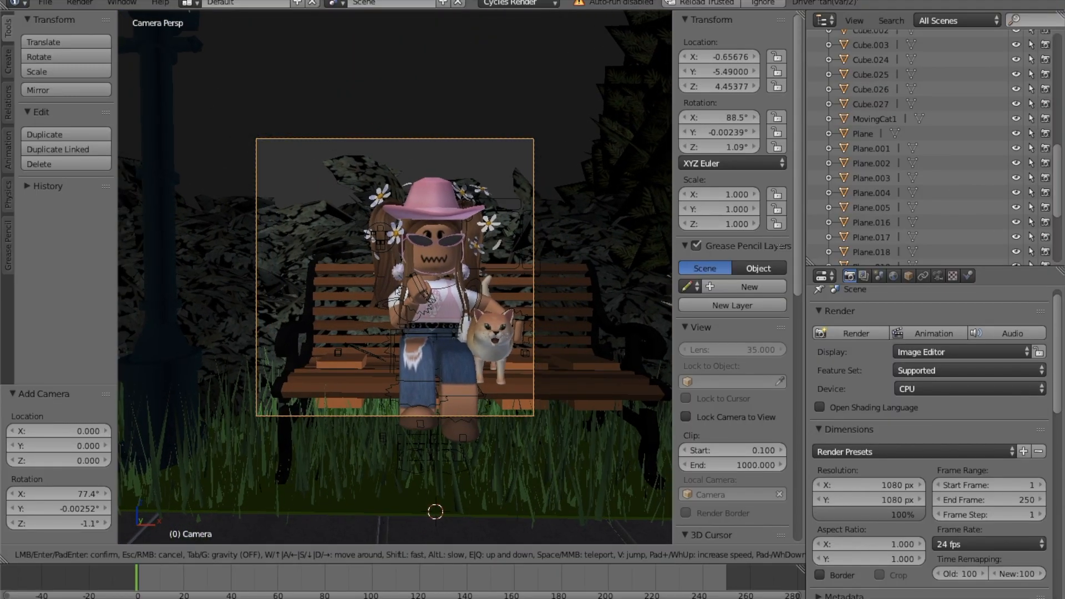
{"action": "key", "text": "d"}
{"action": "key", "text": "w"}
{"action": "key", "text": "s"}
{"action": "key", "text": "d"}
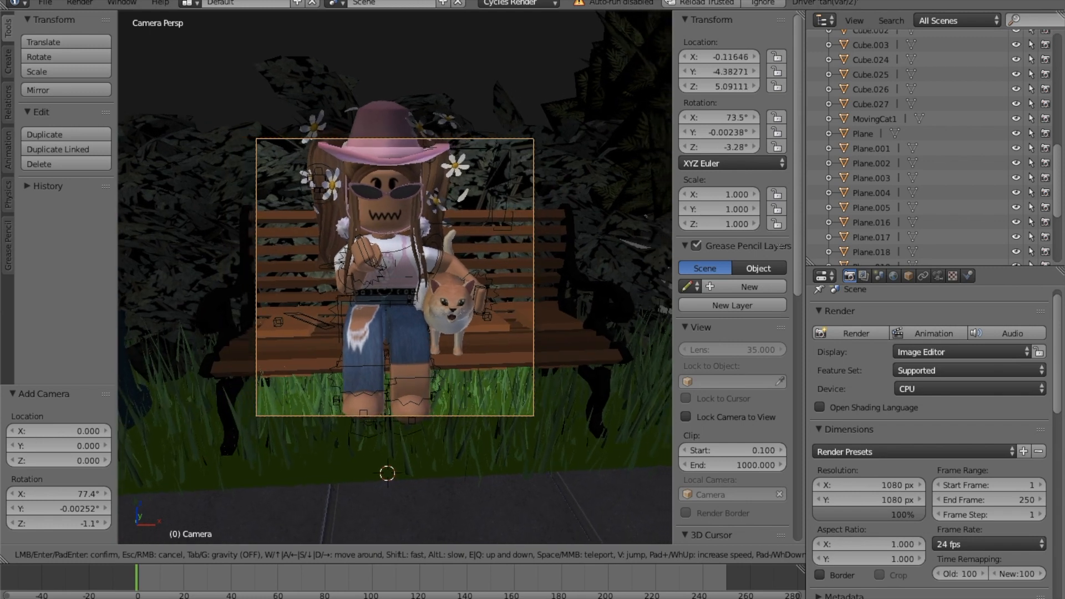
{"action": "key", "text": "s"}
{"action": "left_click", "coordinate": [456, 274]}
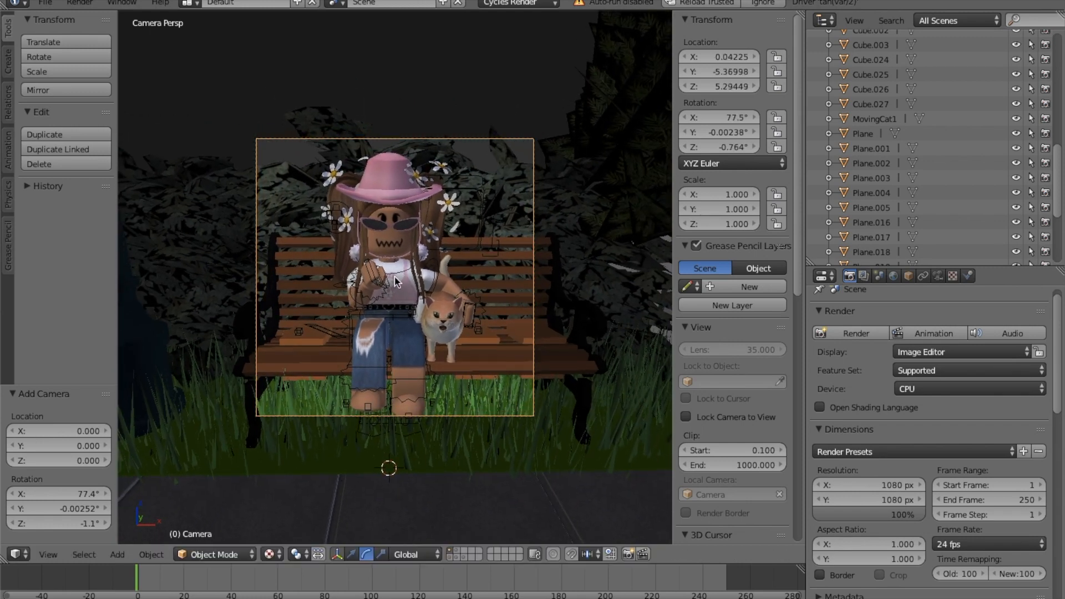
Set the horizontal render resolution to 1920 px.
{"action": "left_click", "coordinate": [870, 488]}
{"action": "type", "text": "1"}
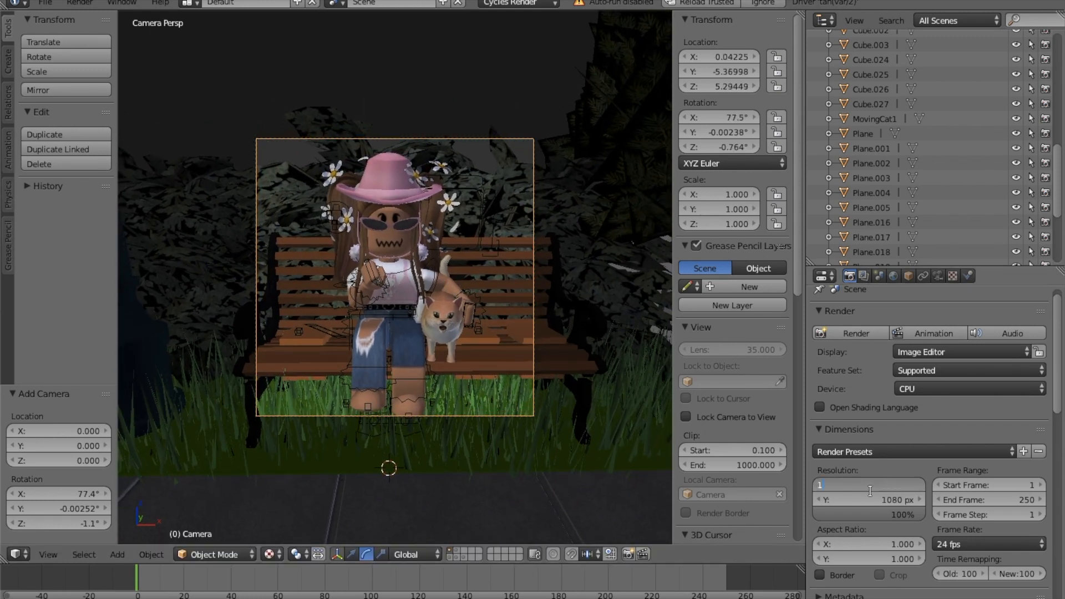
{"action": "type", "text": "920"}
{"action": "key", "text": "Return"}
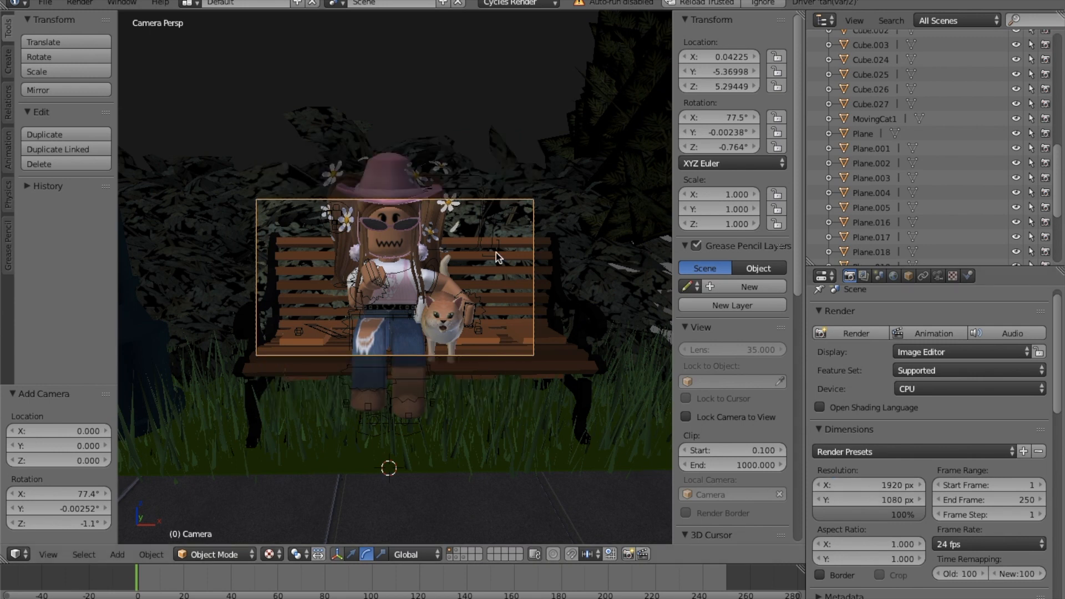
Fly the camera farther back and sideways so the avatar and cat sit in the left part of the wide frame.
{"action": "key", "text": "shift+f"}
{"action": "key", "text": "s"}
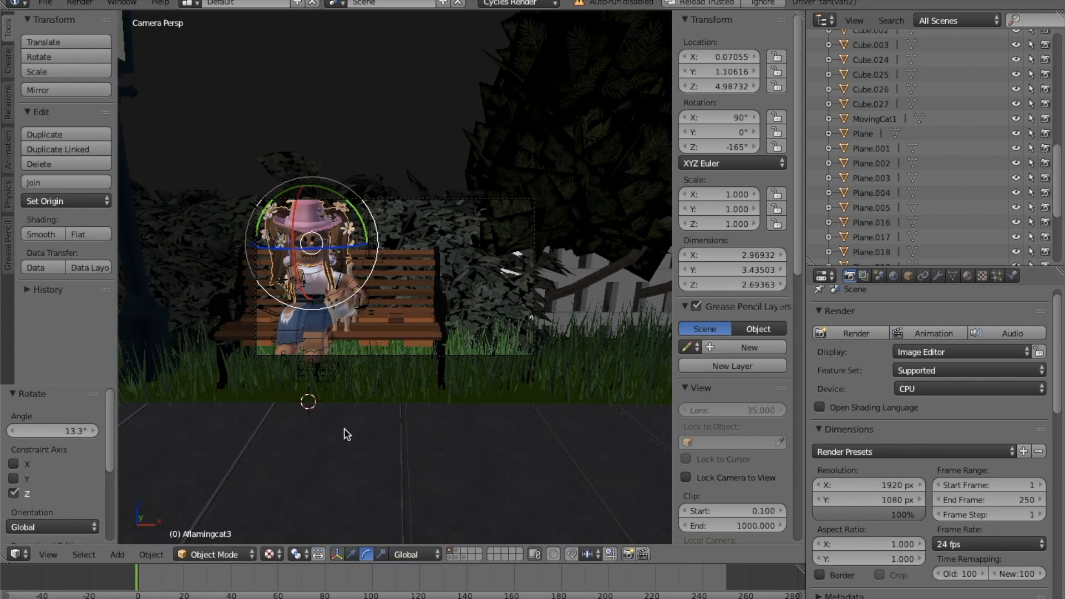
{"action": "right_click", "coordinate": [346, 434]}
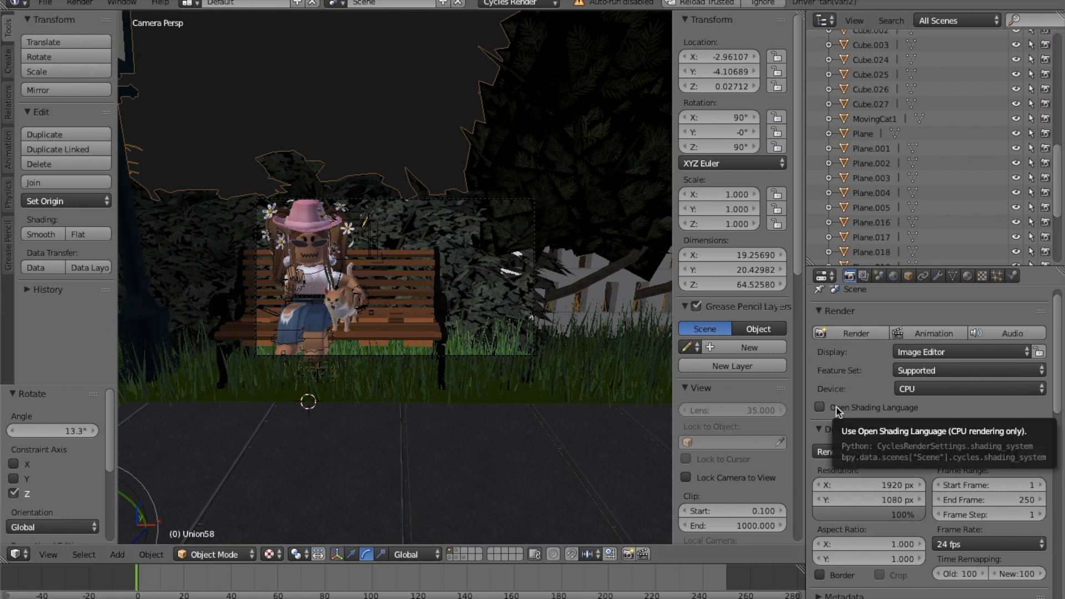
Set the render output format to PNG with RGBA channels and a colour depth of 16.
{"action": "scroll", "coordinate": [838, 410], "scroll_direction": "down", "scroll_amount": 1}
{"action": "scroll", "coordinate": [895, 451], "scroll_direction": "down", "scroll_amount": 10}
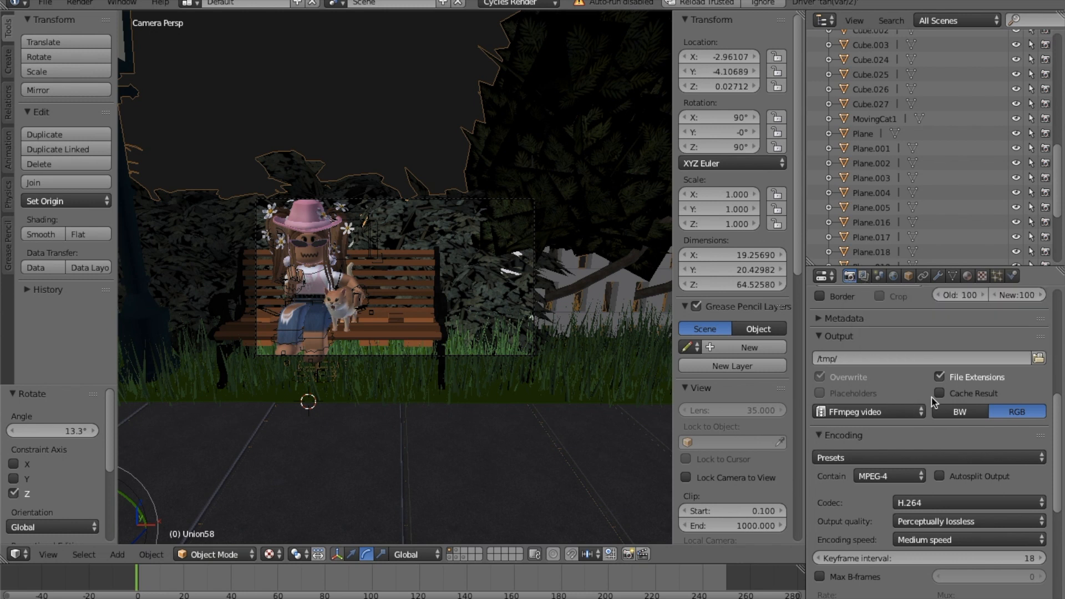
{"action": "left_click", "coordinate": [872, 408]}
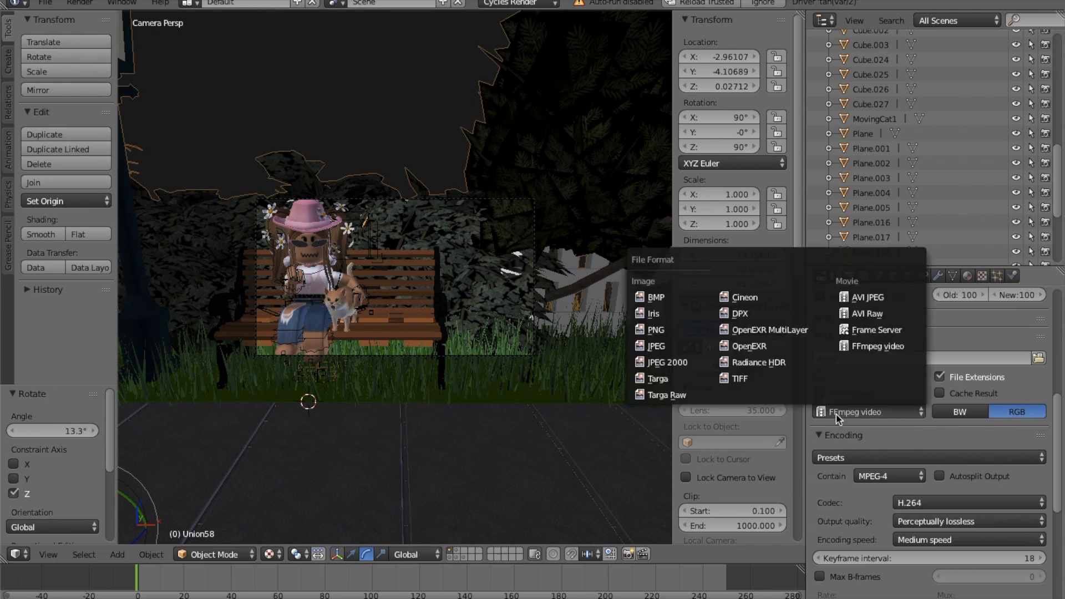
{"action": "left_click", "coordinate": [663, 329]}
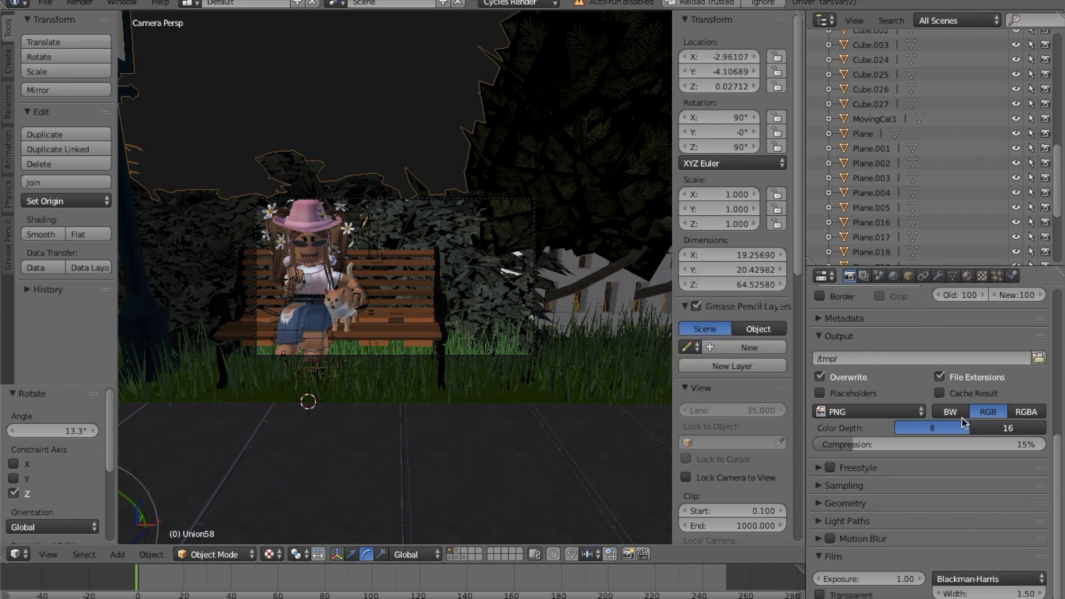
{"action": "left_click", "coordinate": [1021, 417]}
{"action": "left_click", "coordinate": [1015, 427]}
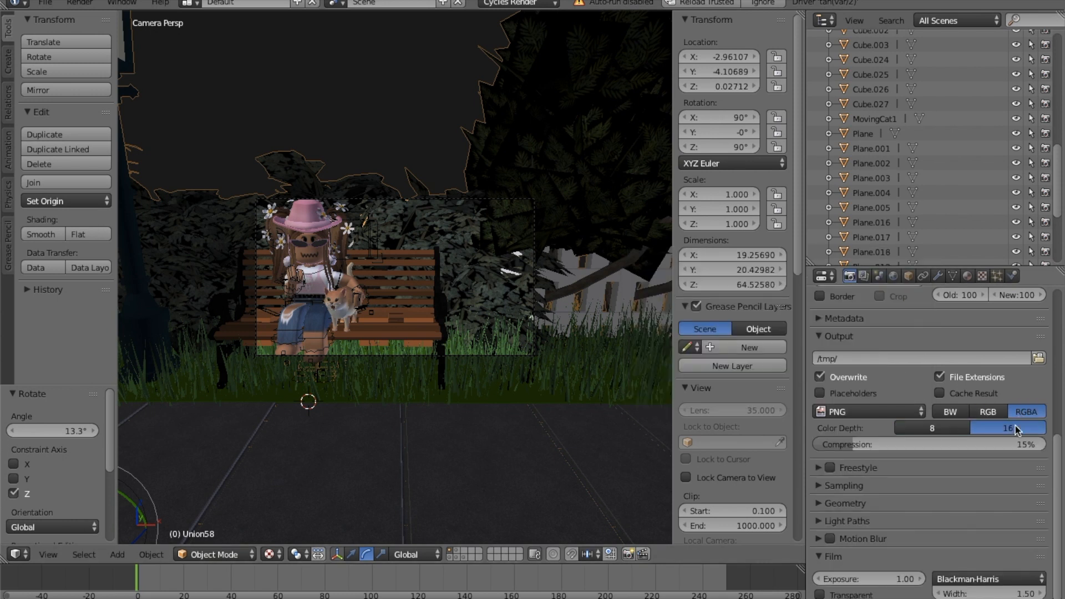
Choose the Downloads folder as the render output location.
{"action": "left_click", "coordinate": [1038, 358]}
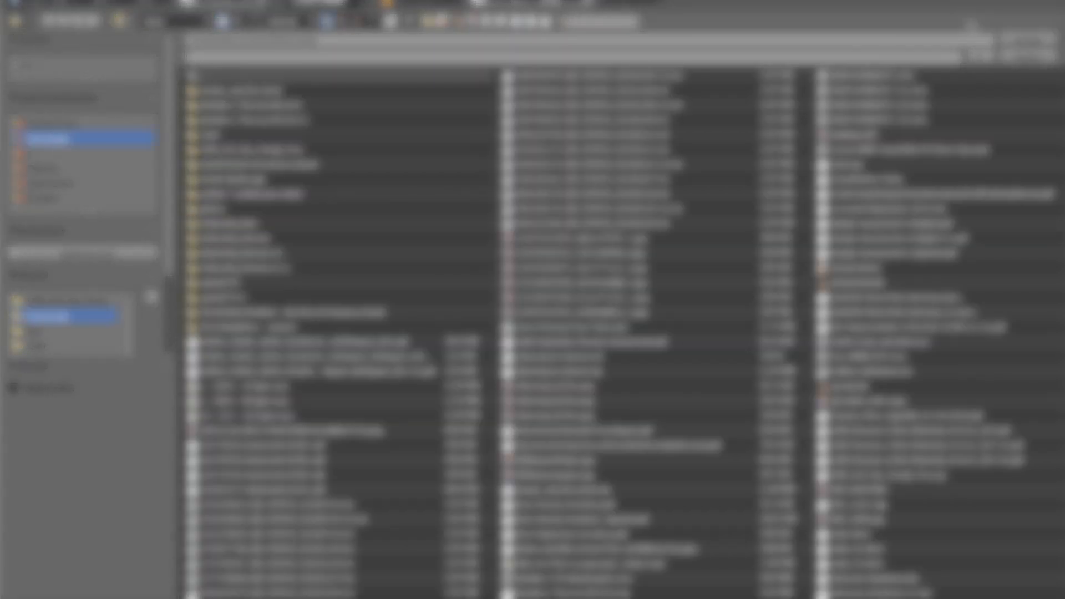
{"action": "left_click", "coordinate": [1015, 42]}
{"action": "scroll", "coordinate": [866, 295], "scroll_direction": "up", "scroll_amount": 3}
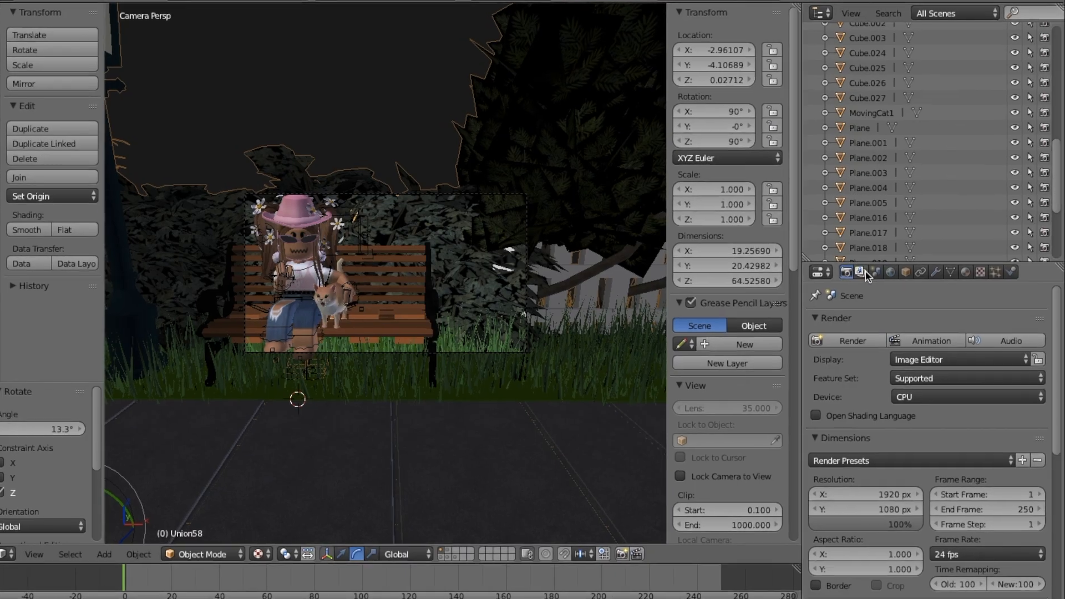
Check the render layer's settings and render the active scene as a still image.
{"action": "left_click", "coordinate": [863, 276]}
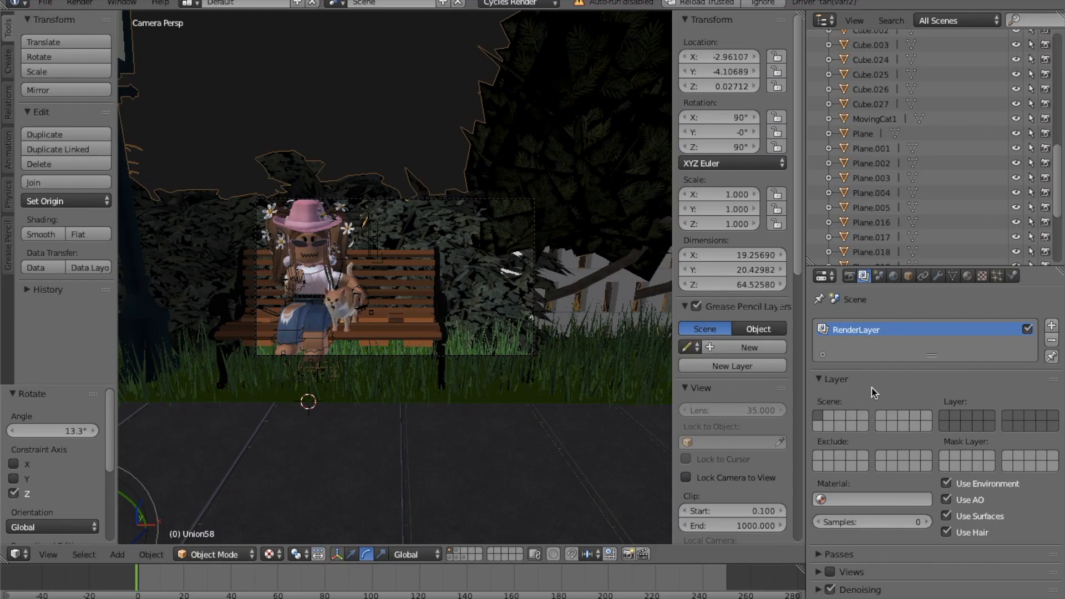
{"action": "left_click", "coordinate": [848, 276]}
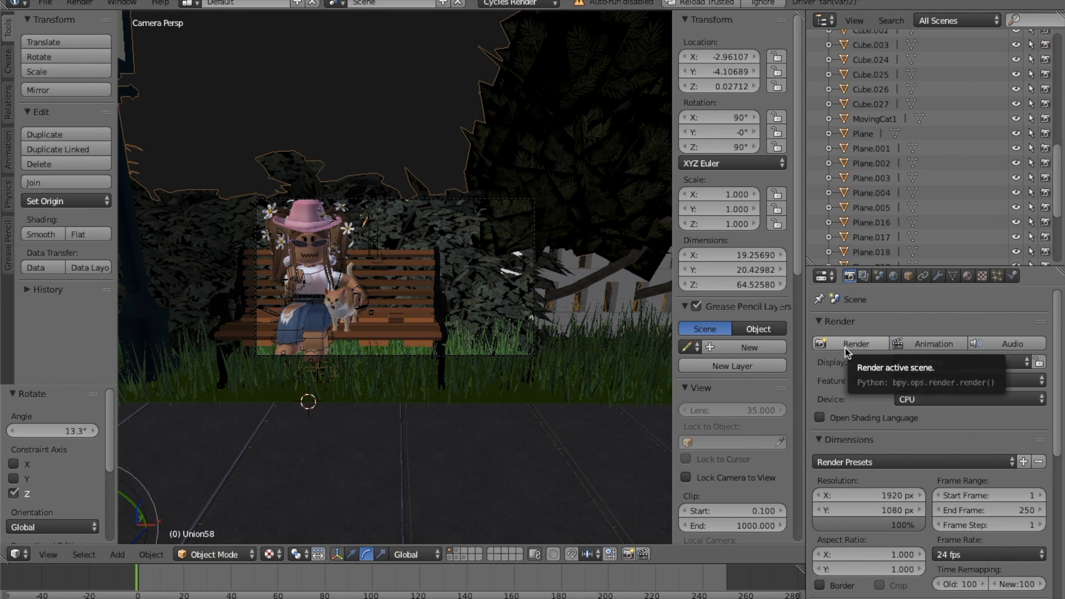
{"action": "left_click", "coordinate": [846, 346]}
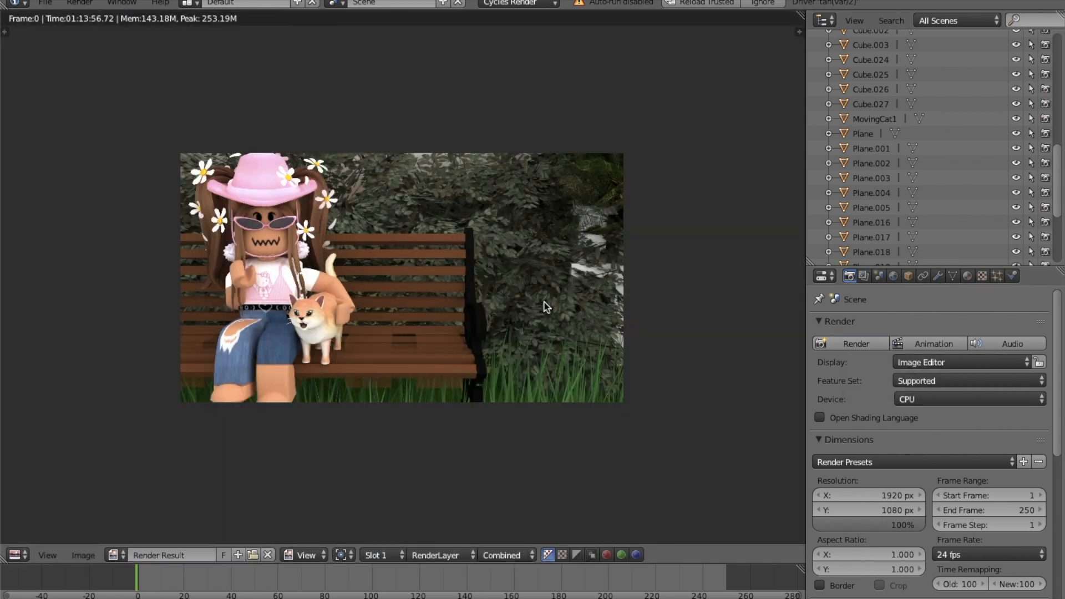